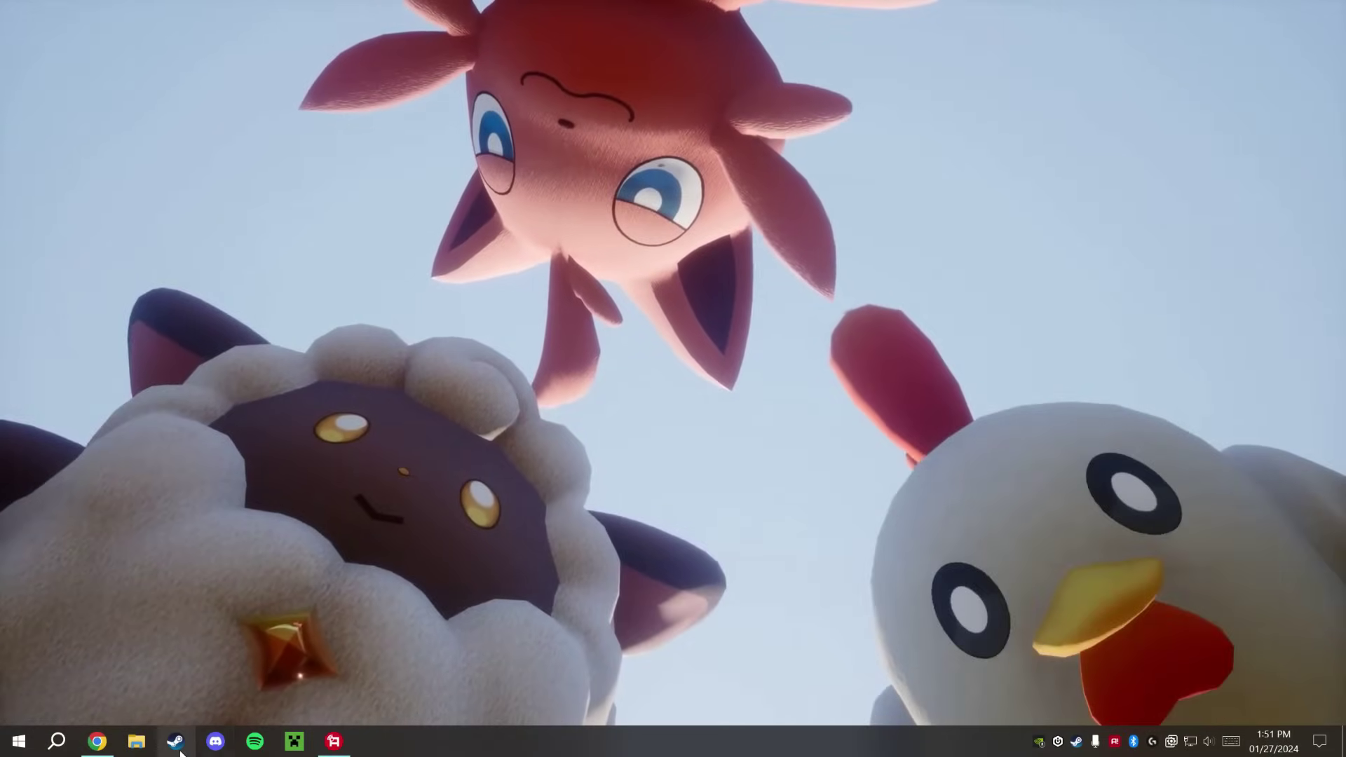
Launch Steam and bring up Palworld's context menu in the game library
click(177, 745)
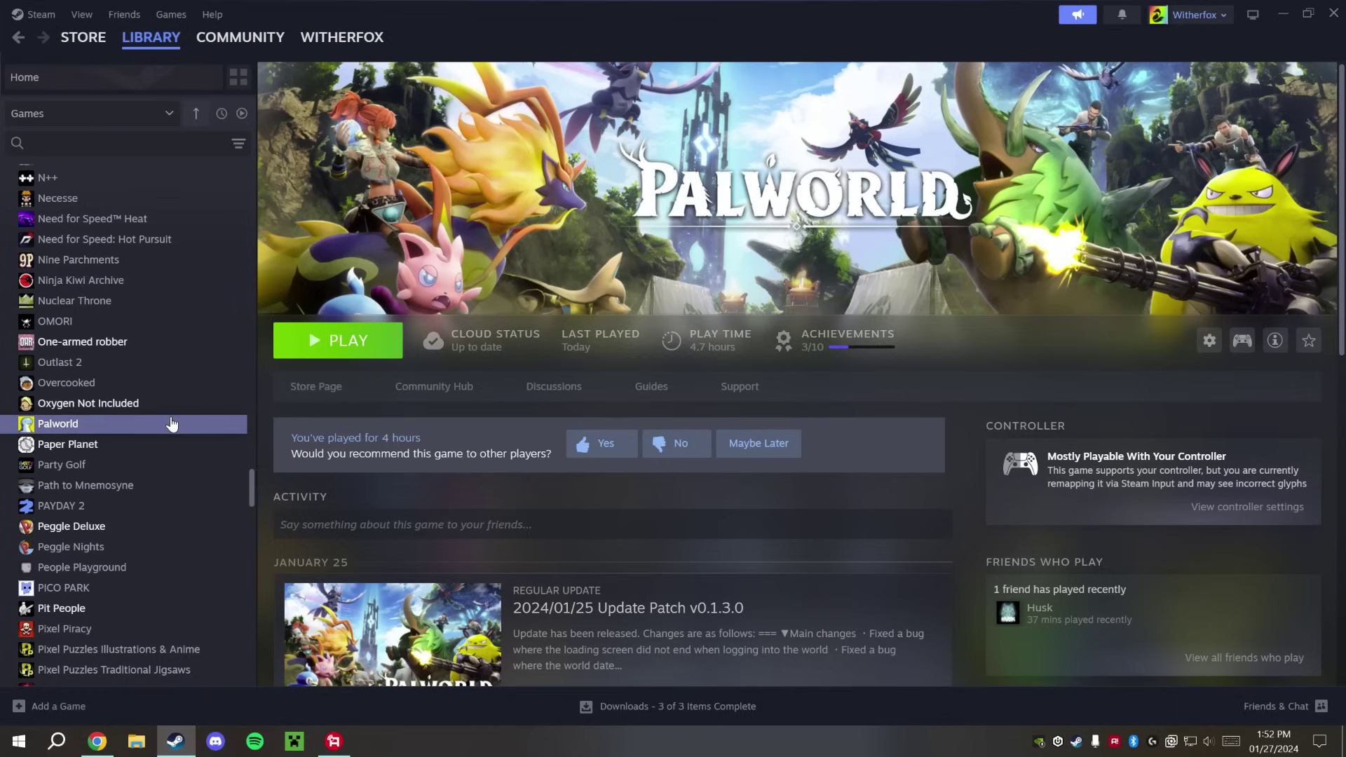
right_click(125, 426)
Browse Palworld's local files via Manage, close Steam, and move the folder window down-right
mouse_move(202, 514)
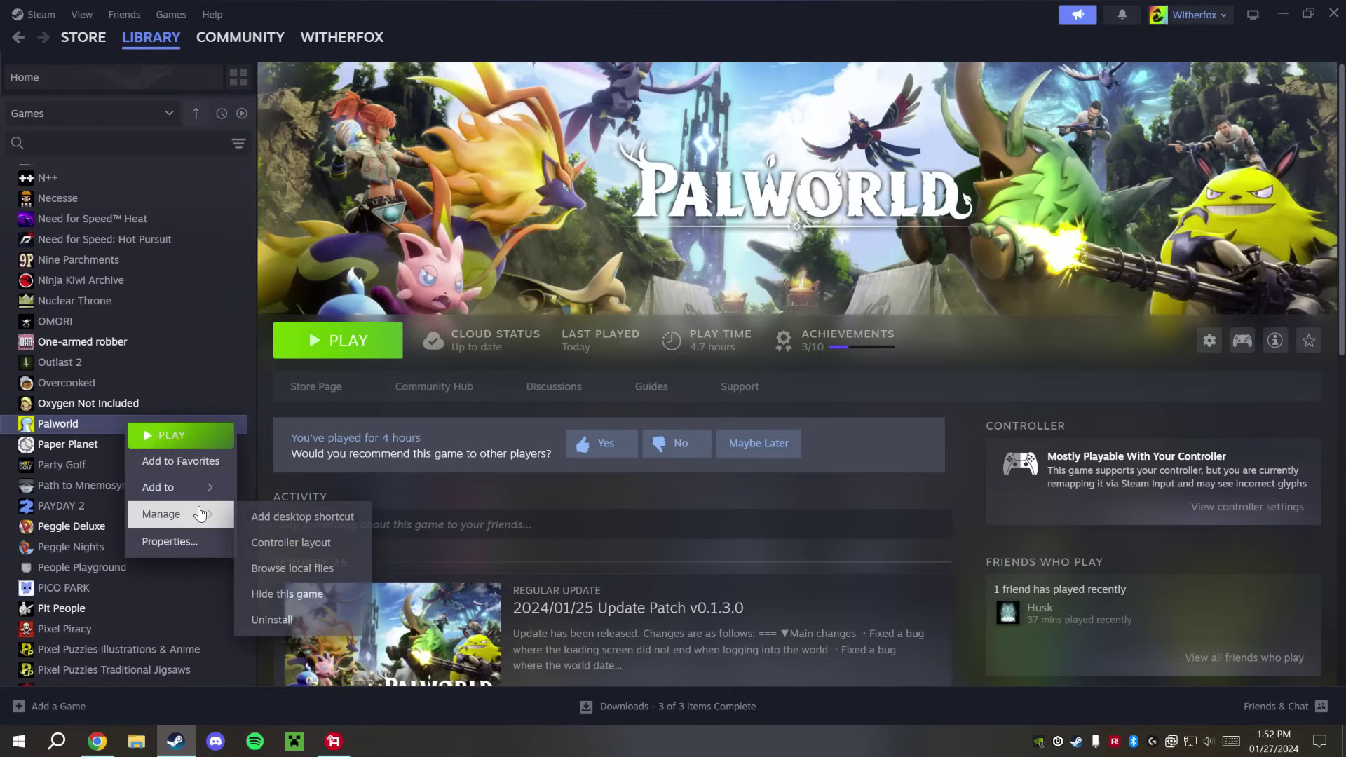
click(292, 568)
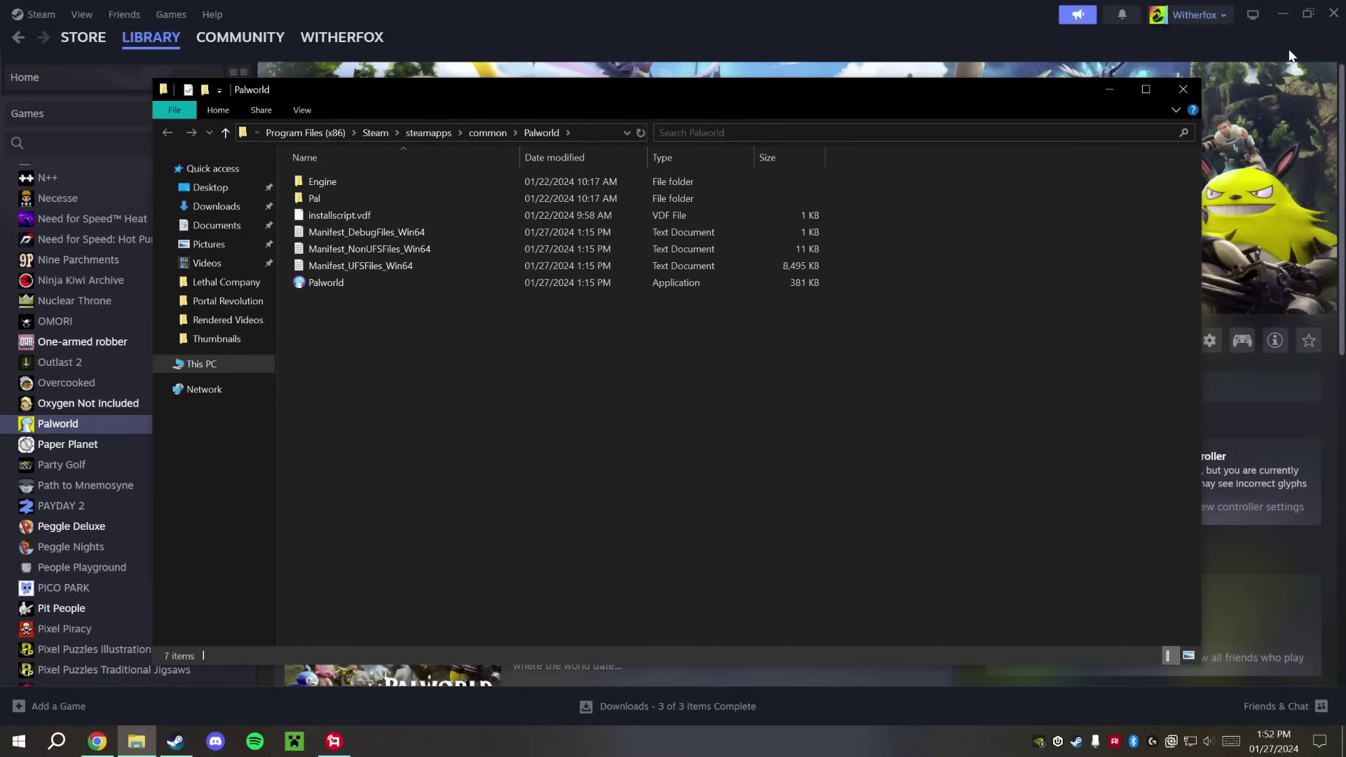
click(1326, 21)
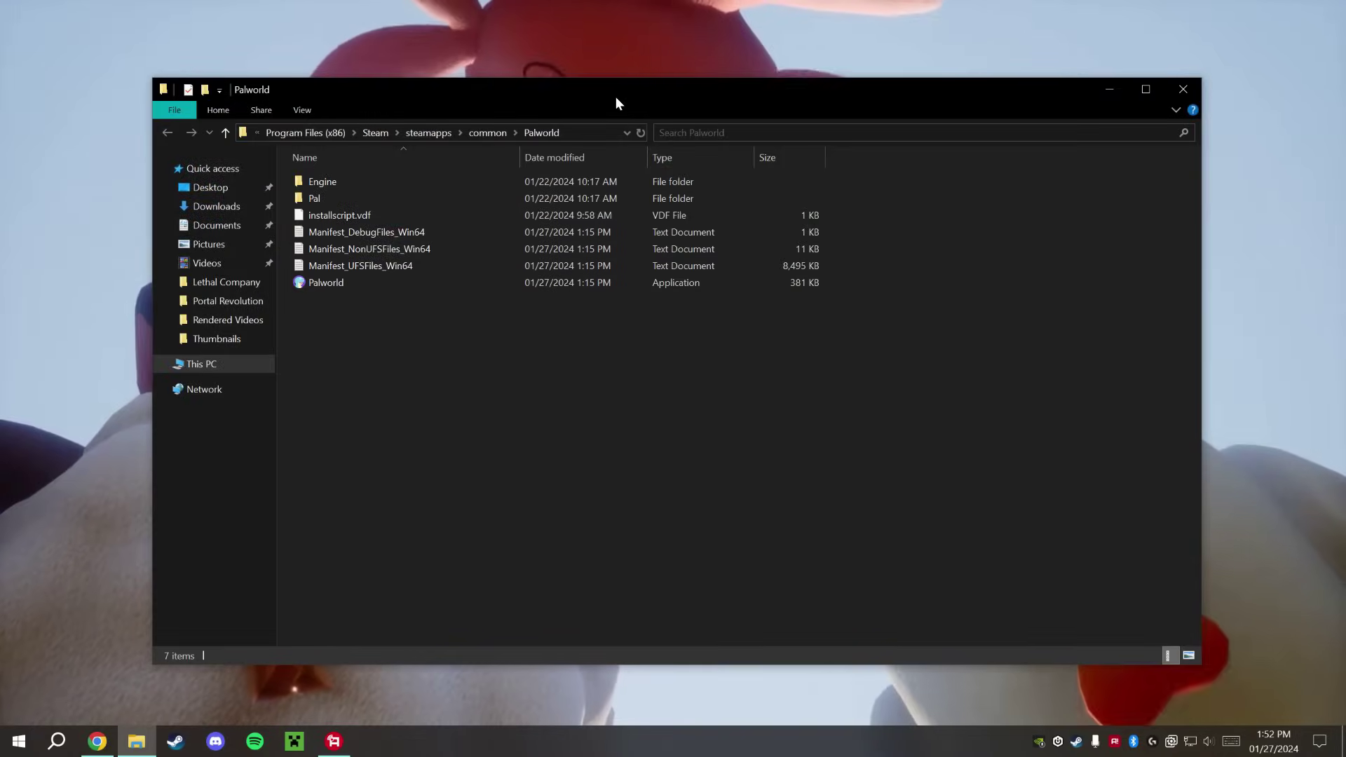
drag(616, 96, 689, 124)
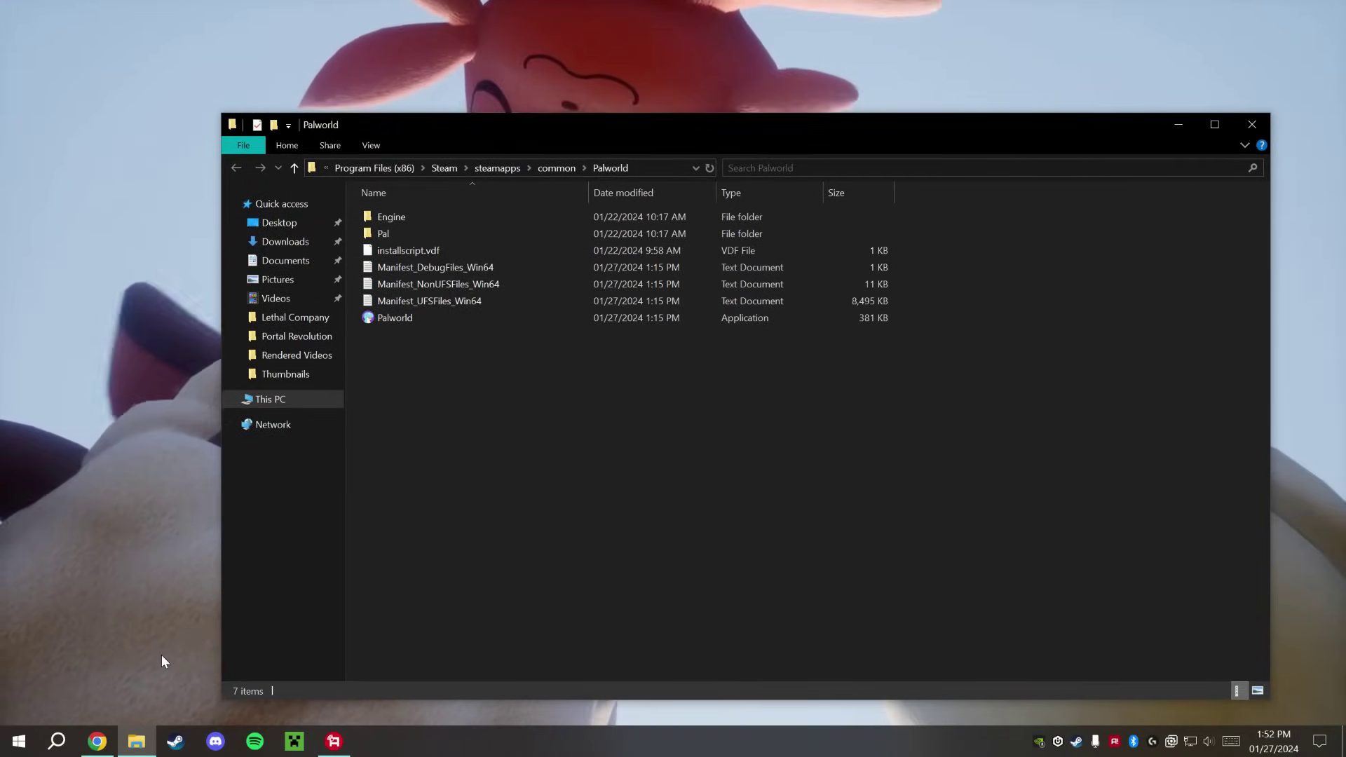
click(97, 741)
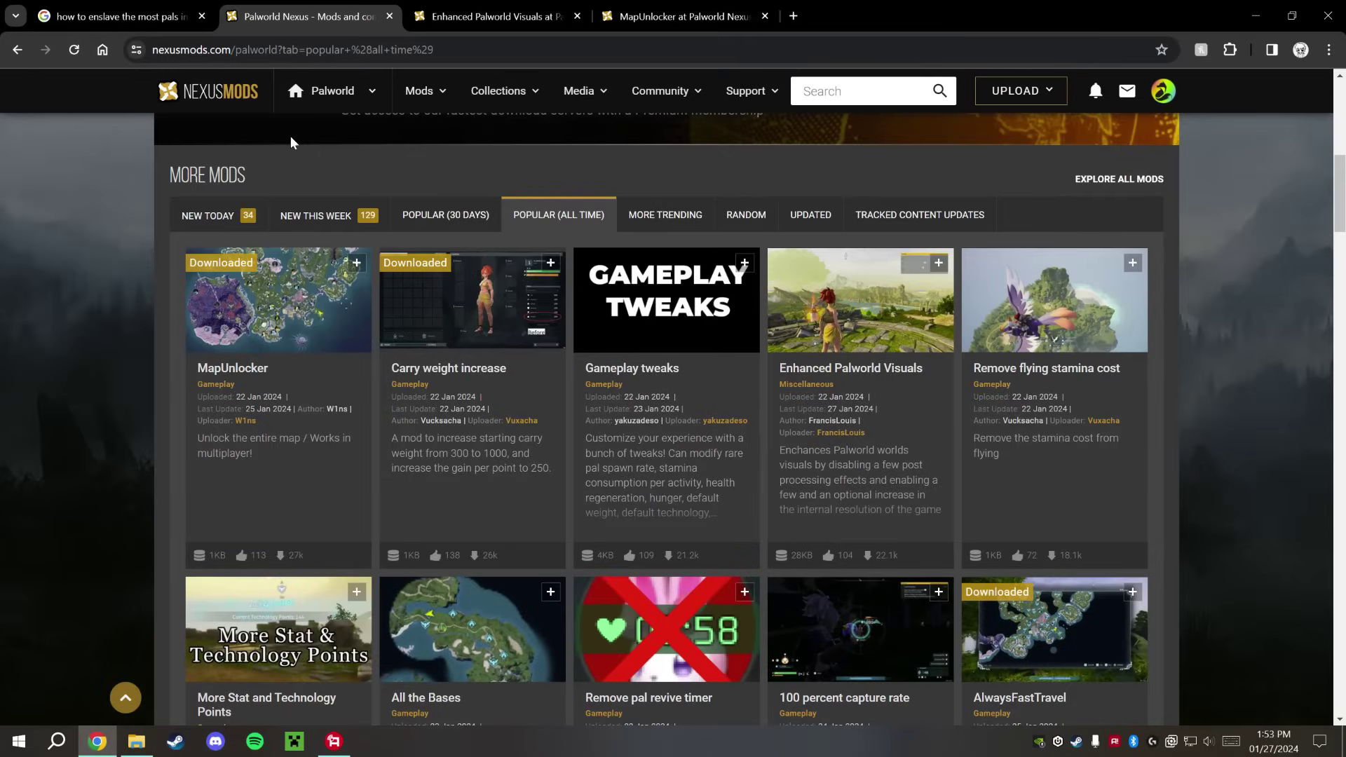
Go to the Palworld mods home page and list Popular (All Time) mods, MapUnlocker on top
click(314, 92)
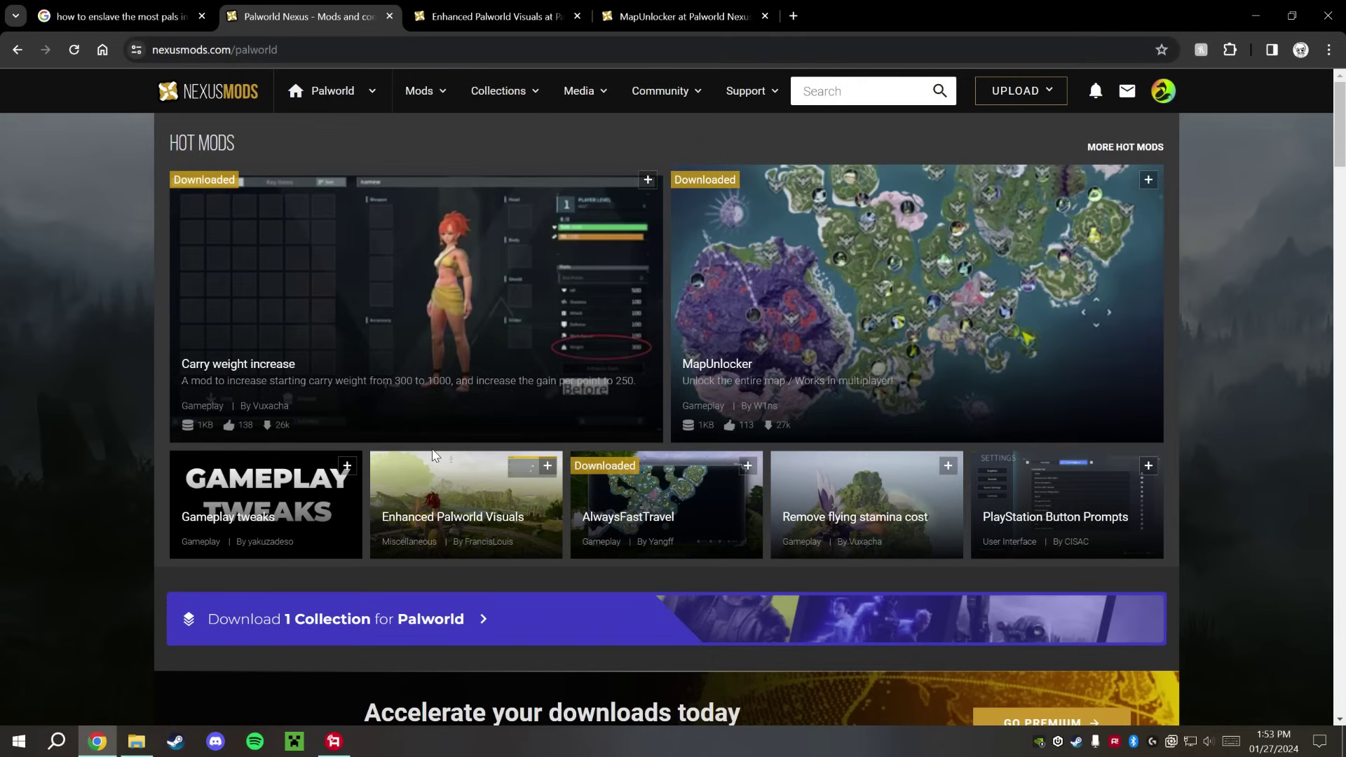
scroll(630, 559, down, 5)
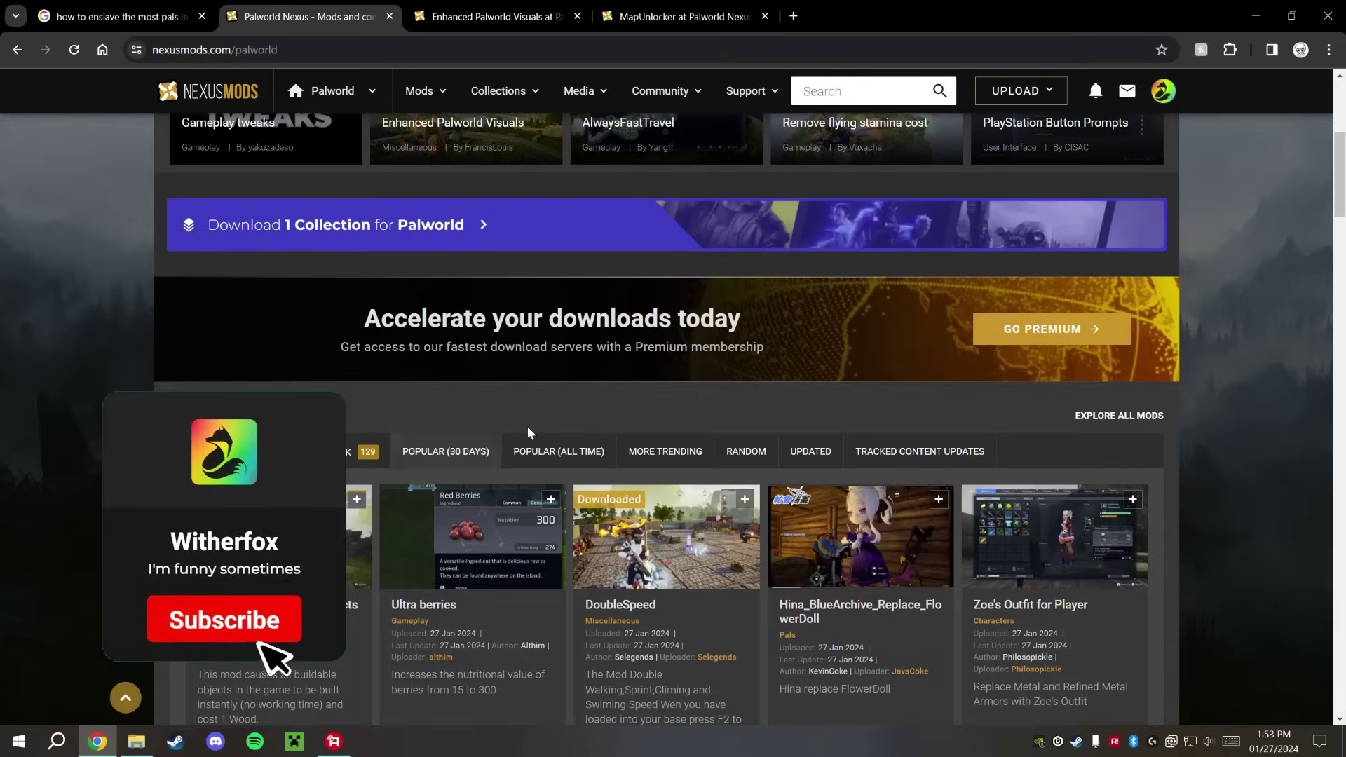
scroll(1183, 384, down, 1)
scroll(1183, 549, down, 1)
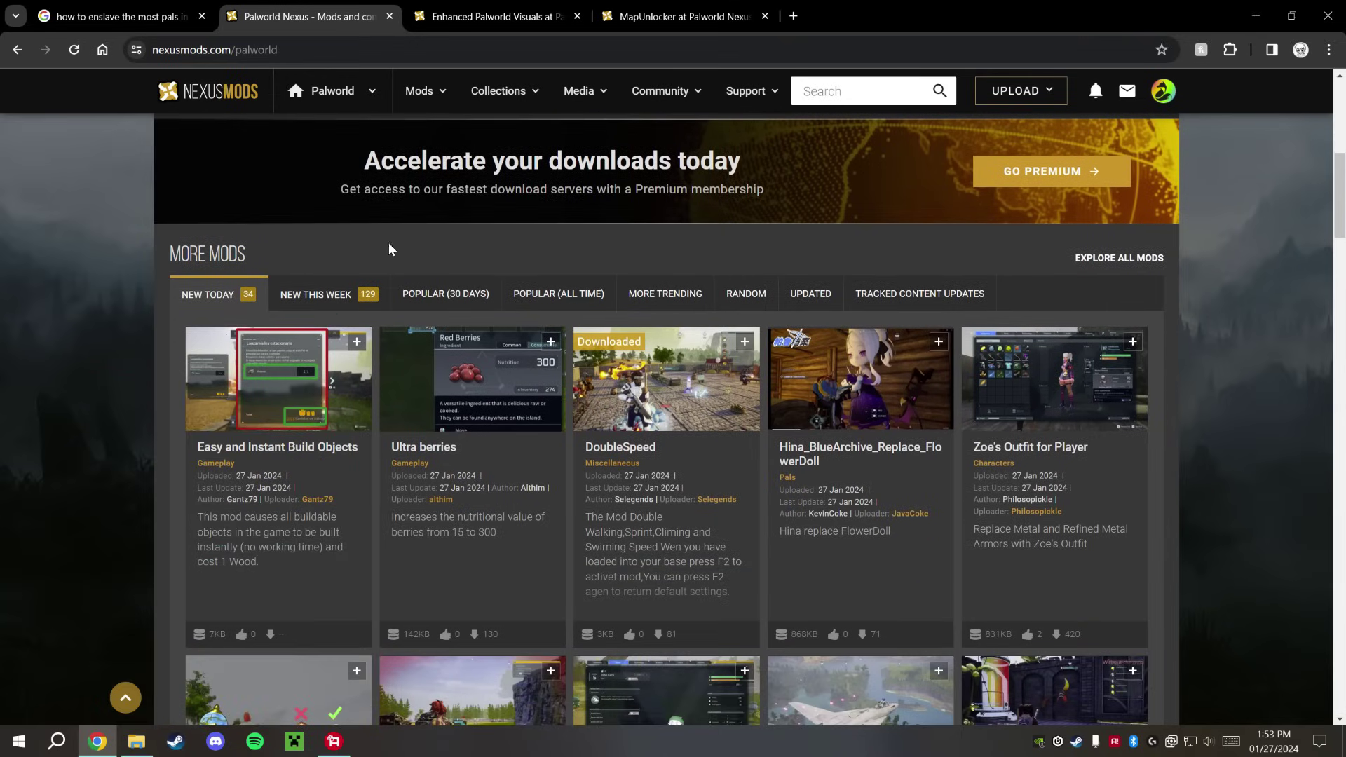
click(559, 294)
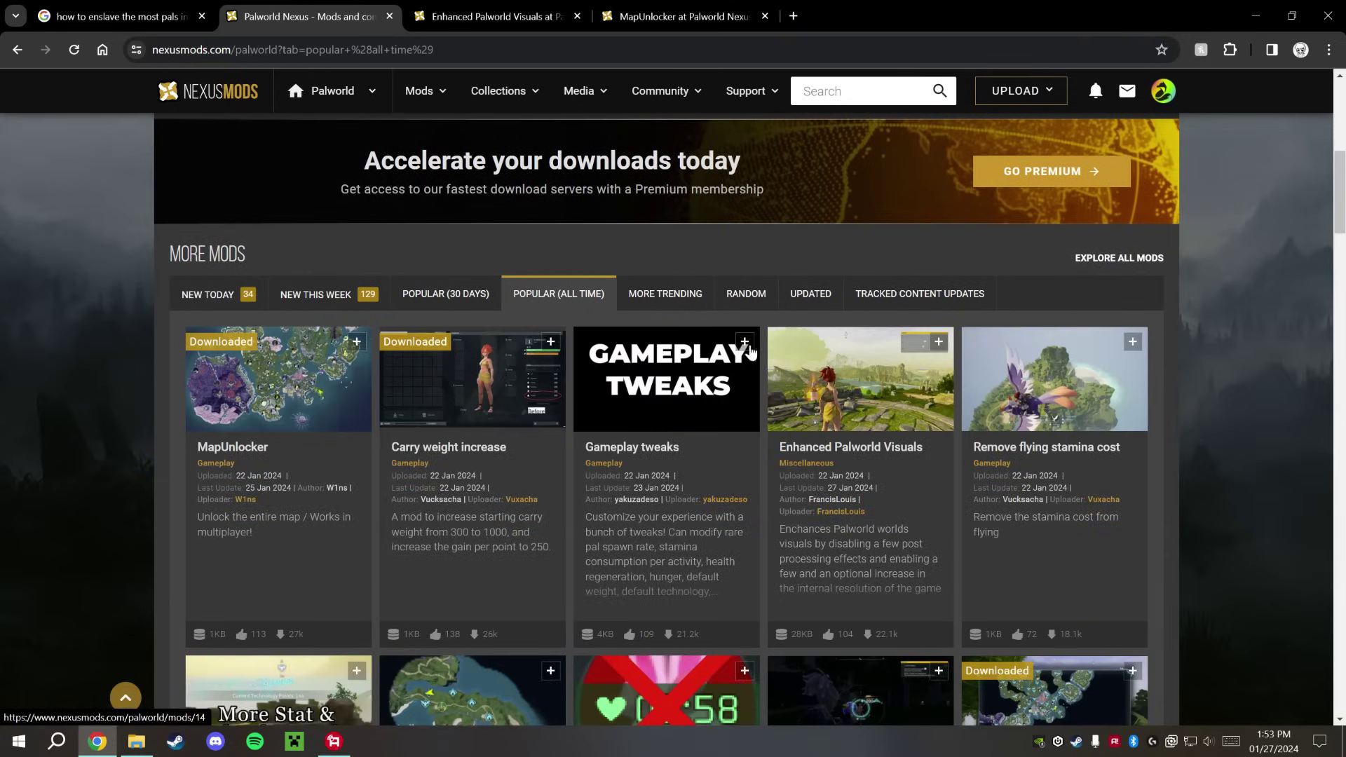
scroll(101, 416, down, 1)
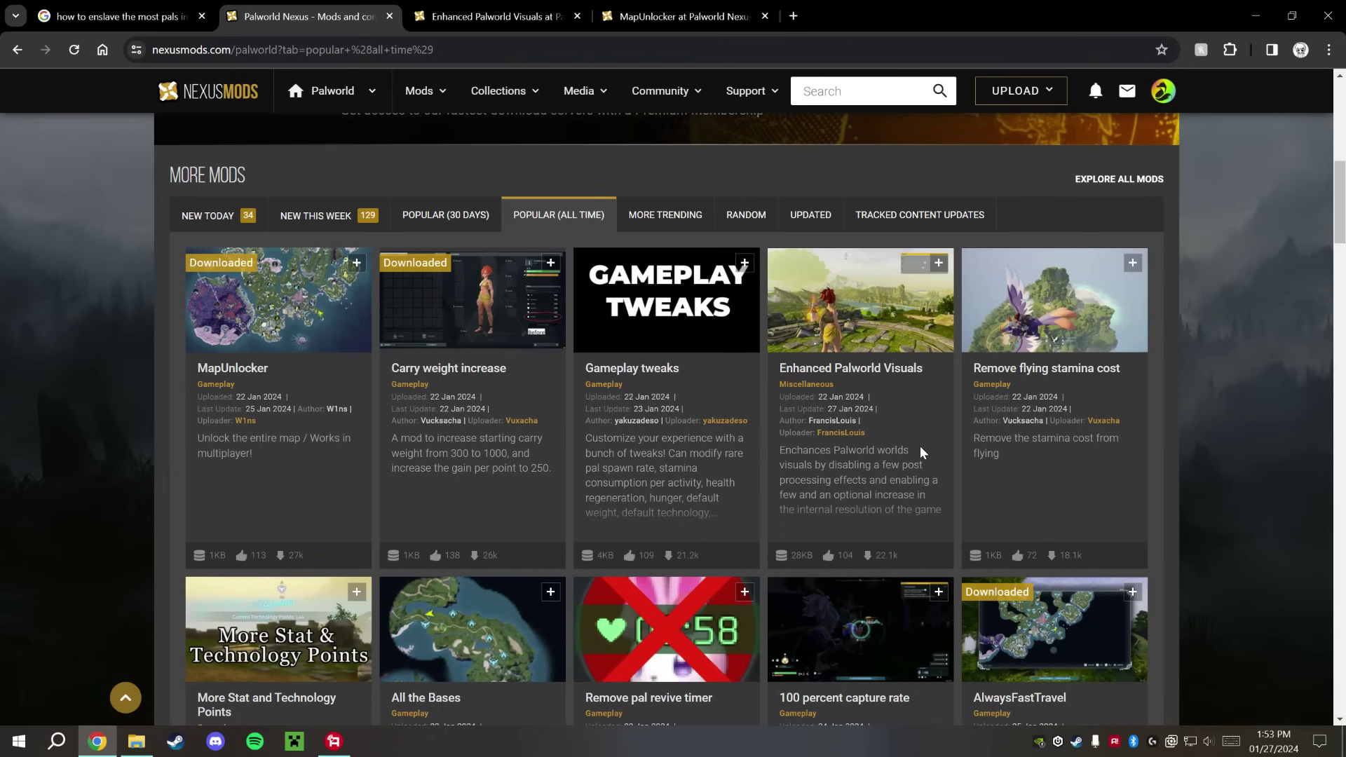
scroll(923, 477, down, 2)
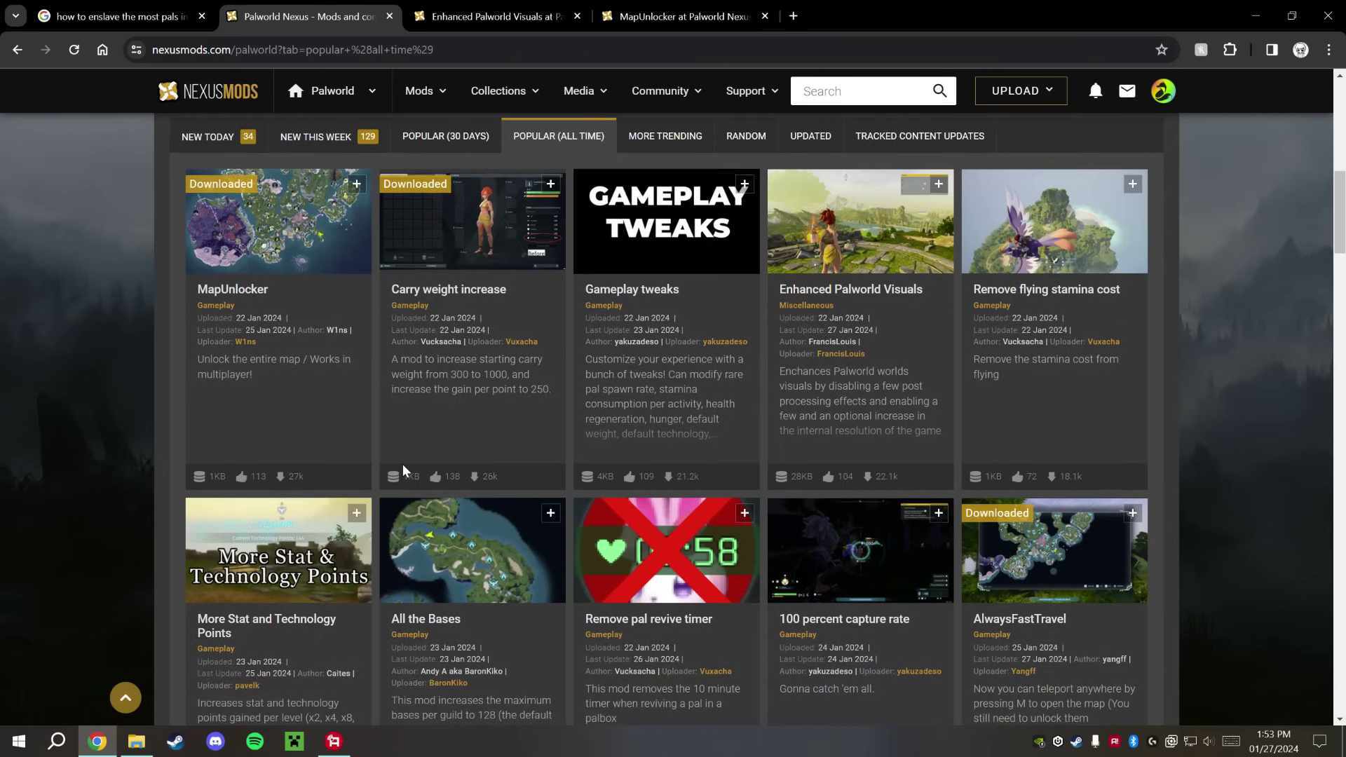
scroll(904, 379, up, 1)
click(520, 21)
Read the Enhanced Palworld Visuals description's instructions to place the pak in Pal\Content\Paks\~mods
scroll(607, 450, up, 3)
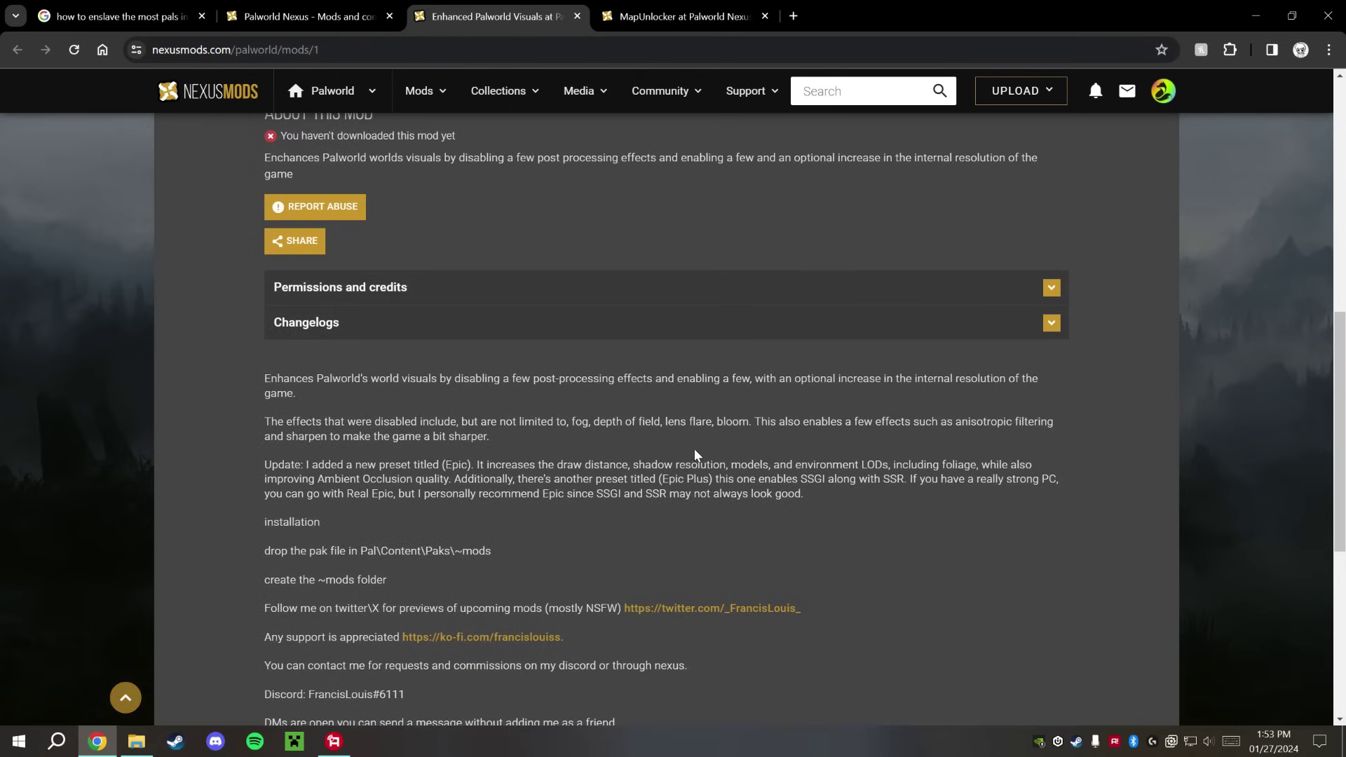
scroll(671, 472, down, 3)
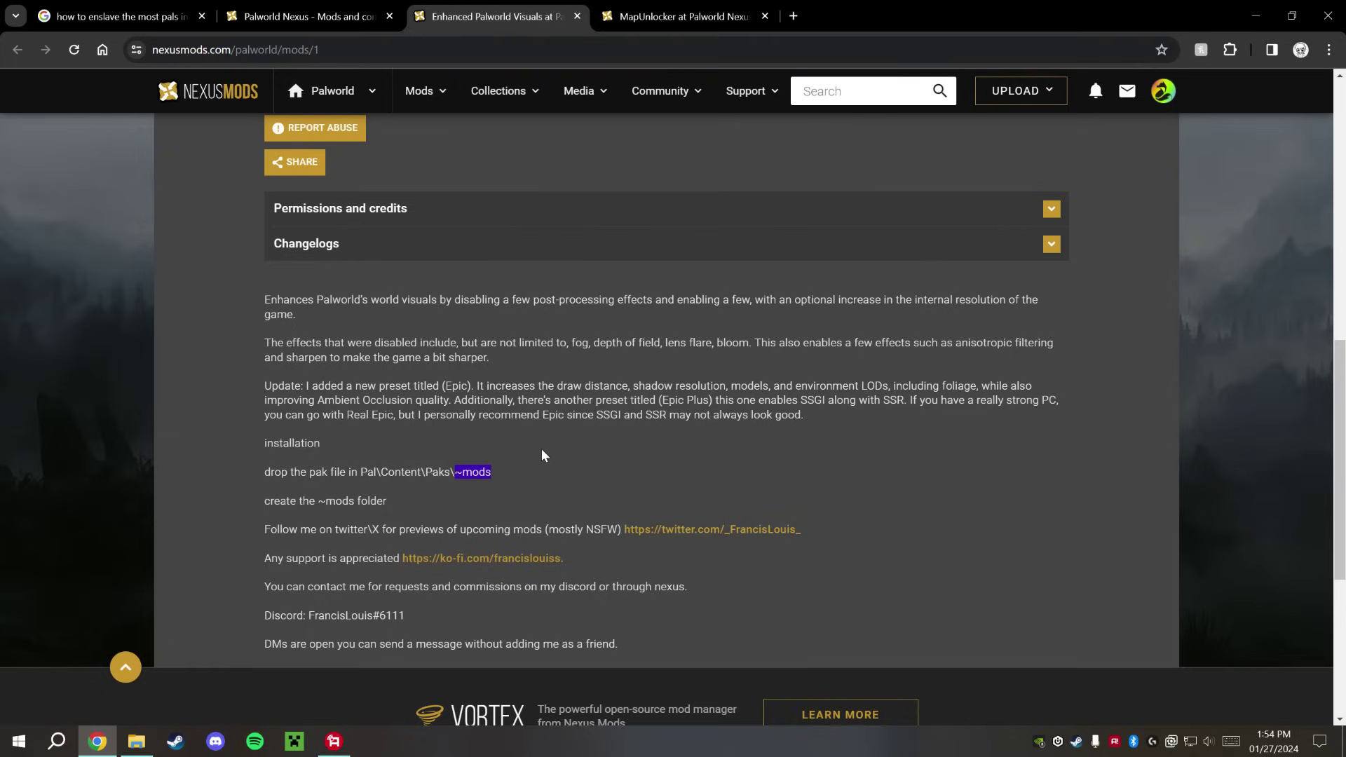
scroll(549, 479, up, 3)
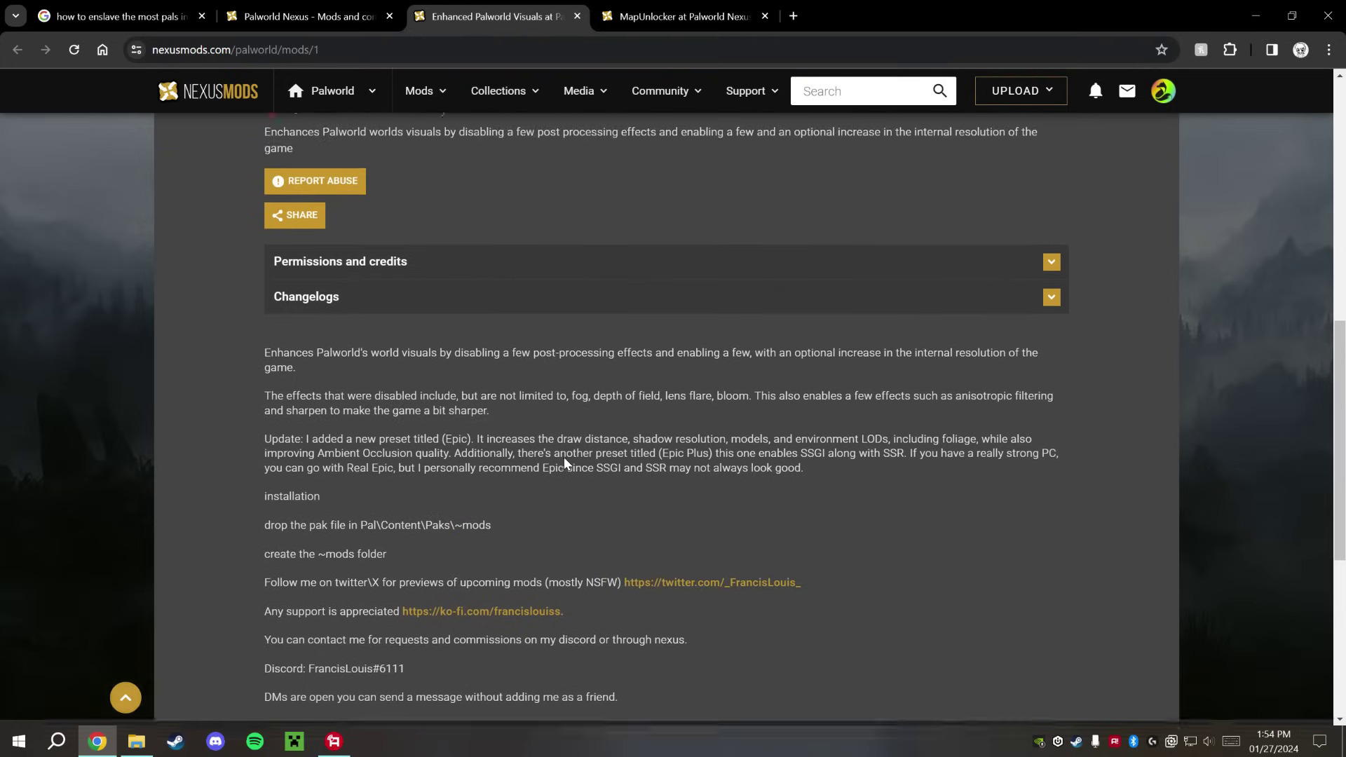
scroll(504, 488, down, 3)
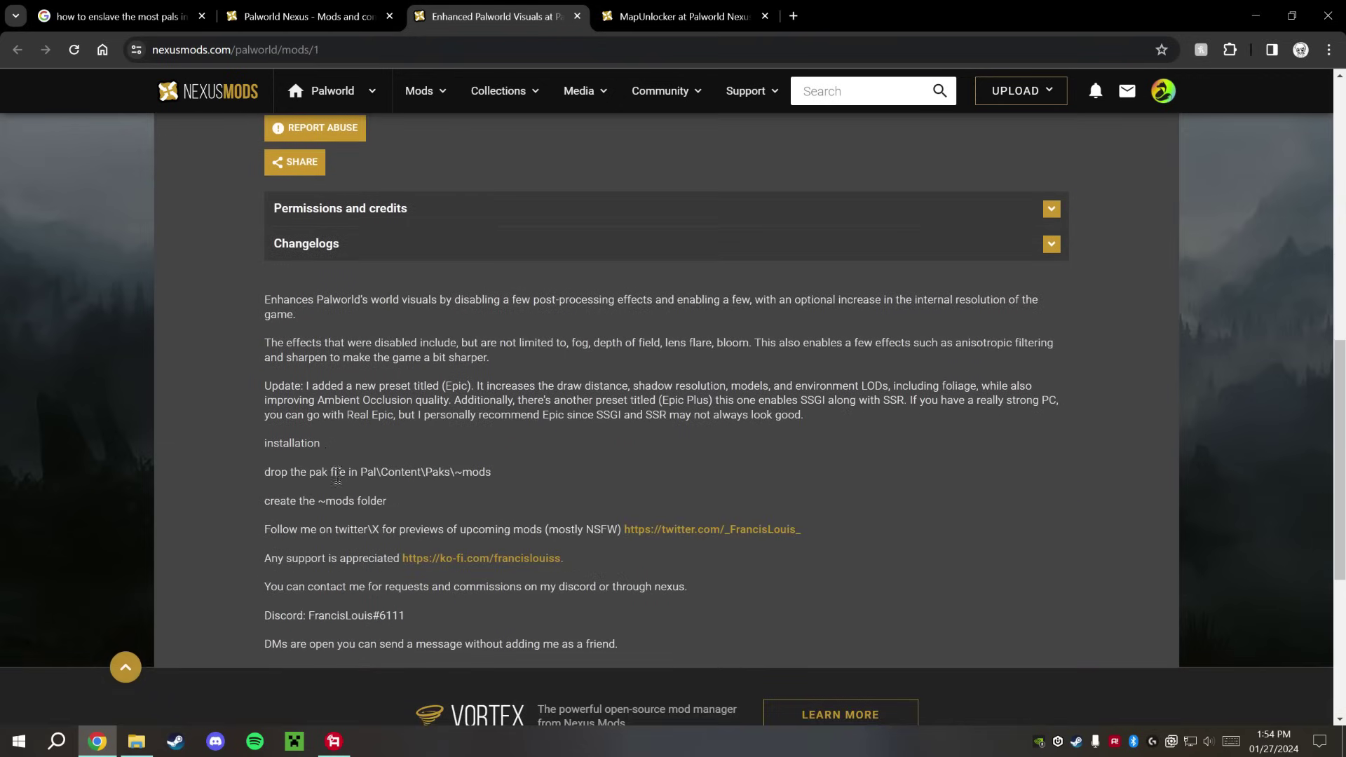
scroll(315, 326, up, 4)
Manually download the Epic Plus file and open the Real Epic 7z archive in 7-Zip
click(265, 286)
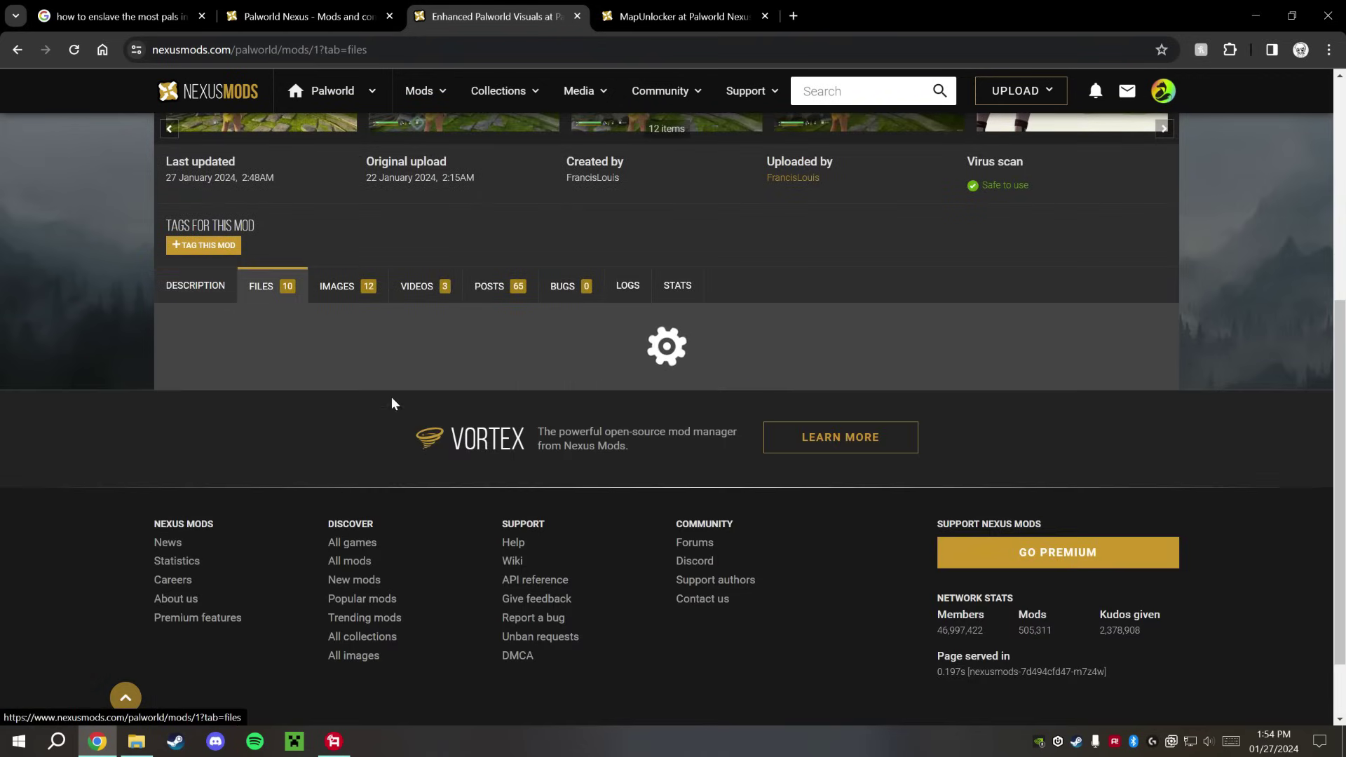
scroll(588, 412, down, 2)
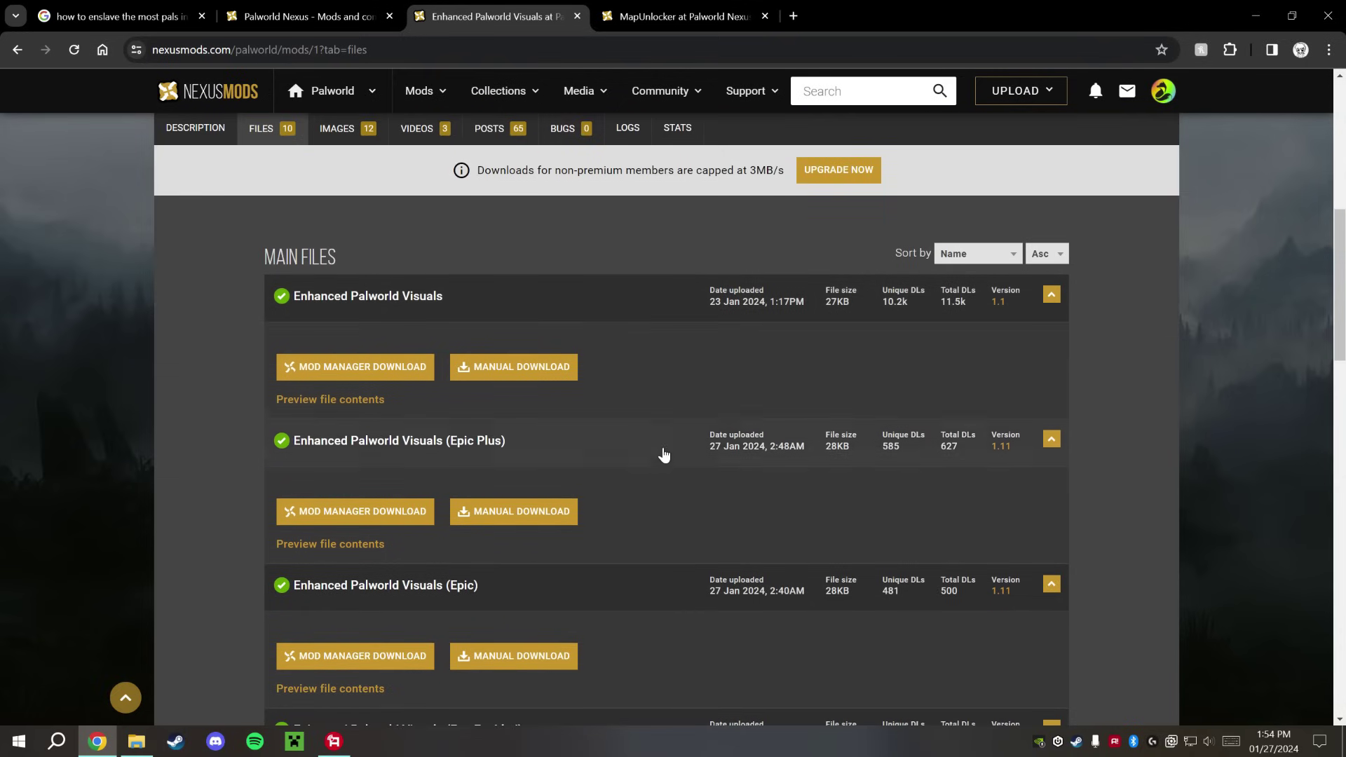
scroll(661, 453, down, 2)
scroll(647, 397, down, 3)
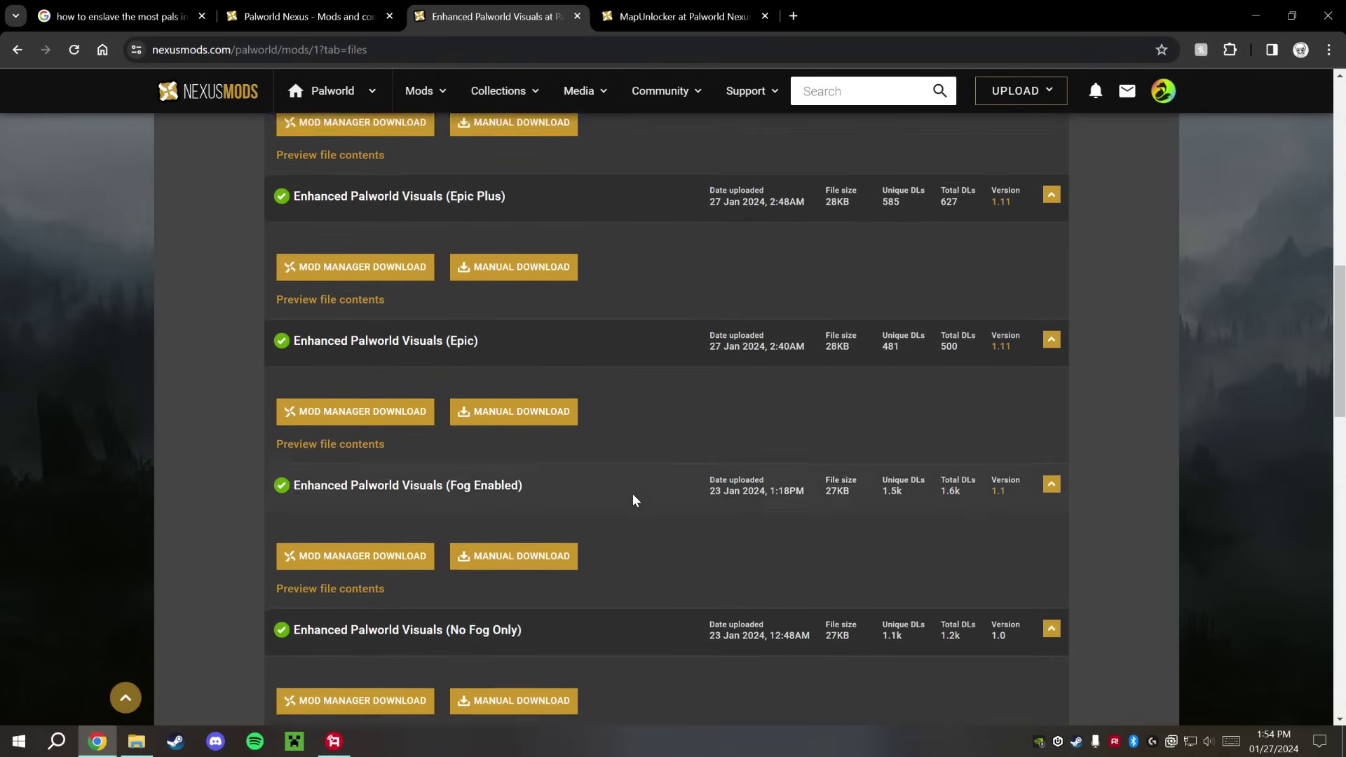
scroll(644, 449, down, 3)
scroll(659, 421, up, 7)
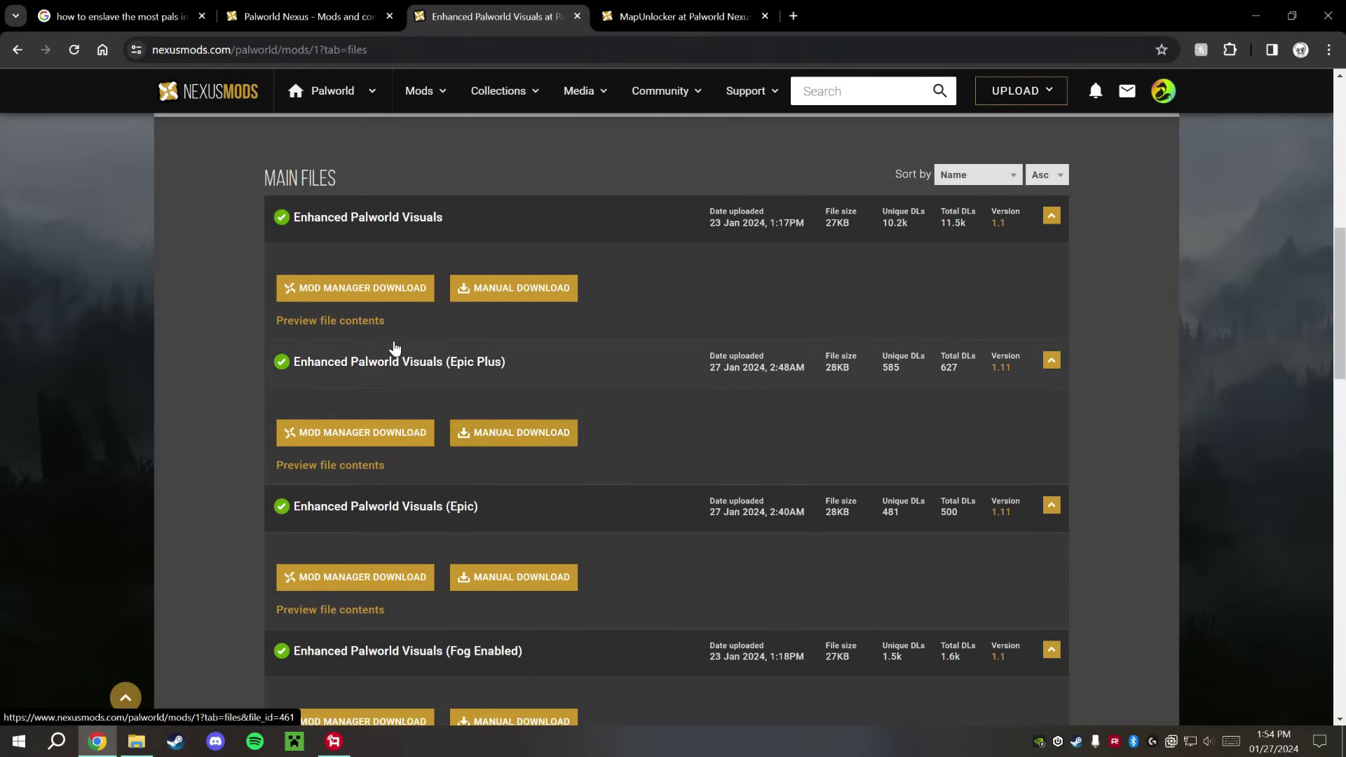
click(506, 436)
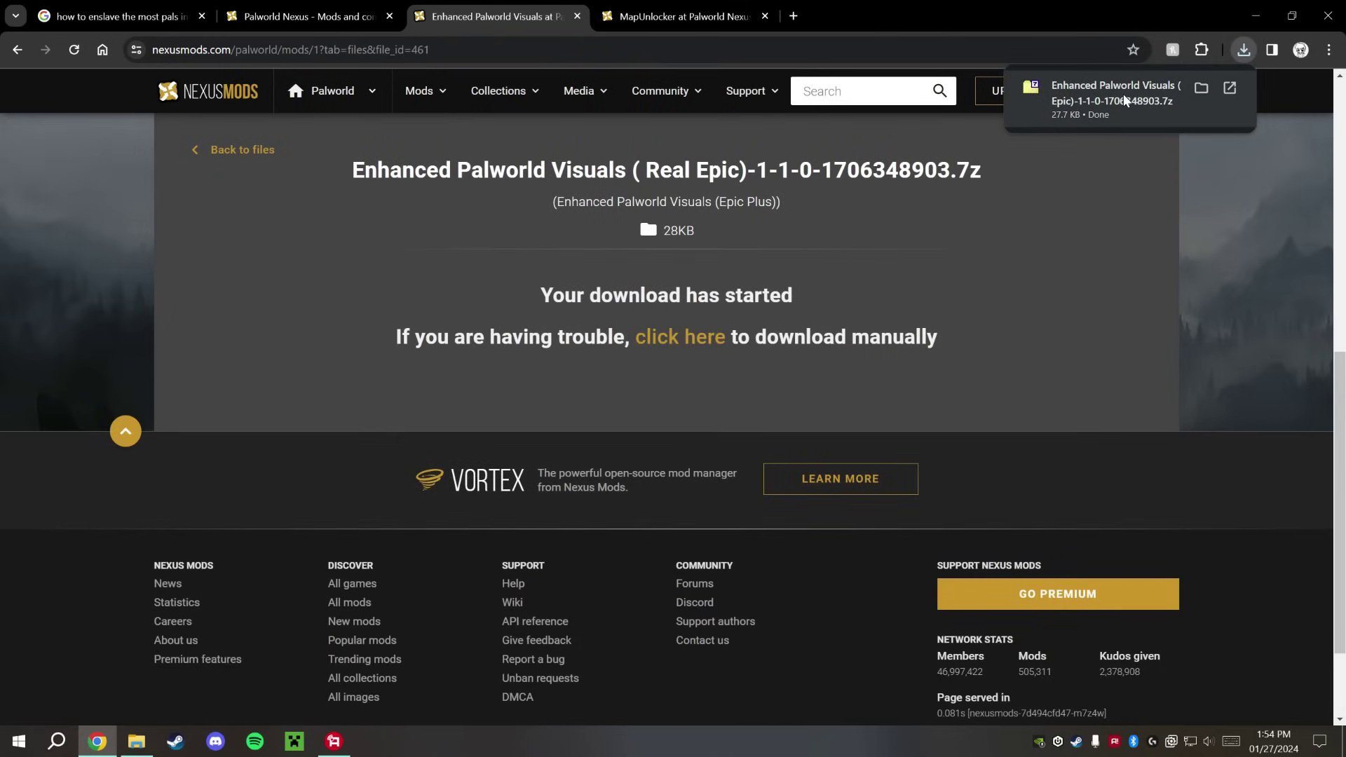
click(1125, 100)
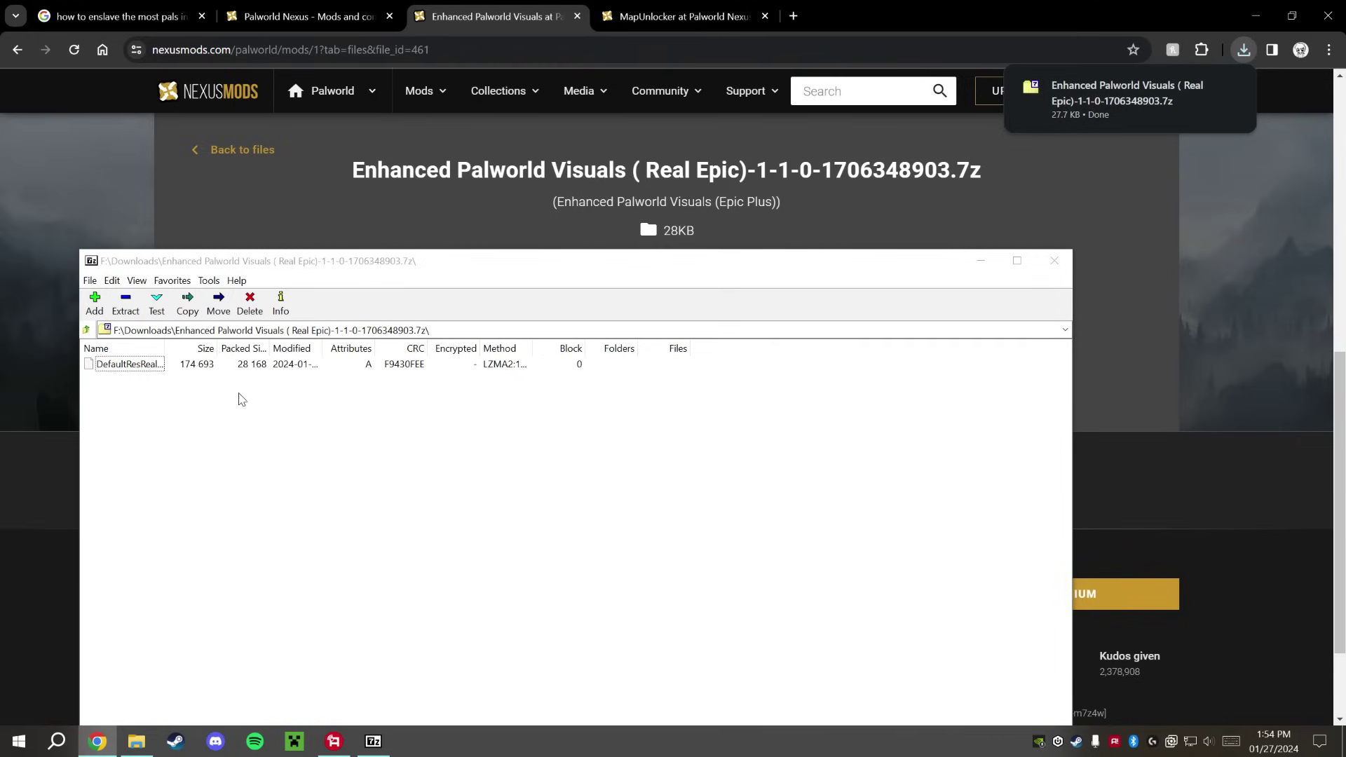
click(1255, 15)
Move 7-Zip aside and navigate the Palworld folder into Pal\Content\Paks, holding Pal-Windows.pak
drag(629, 272, 975, 315)
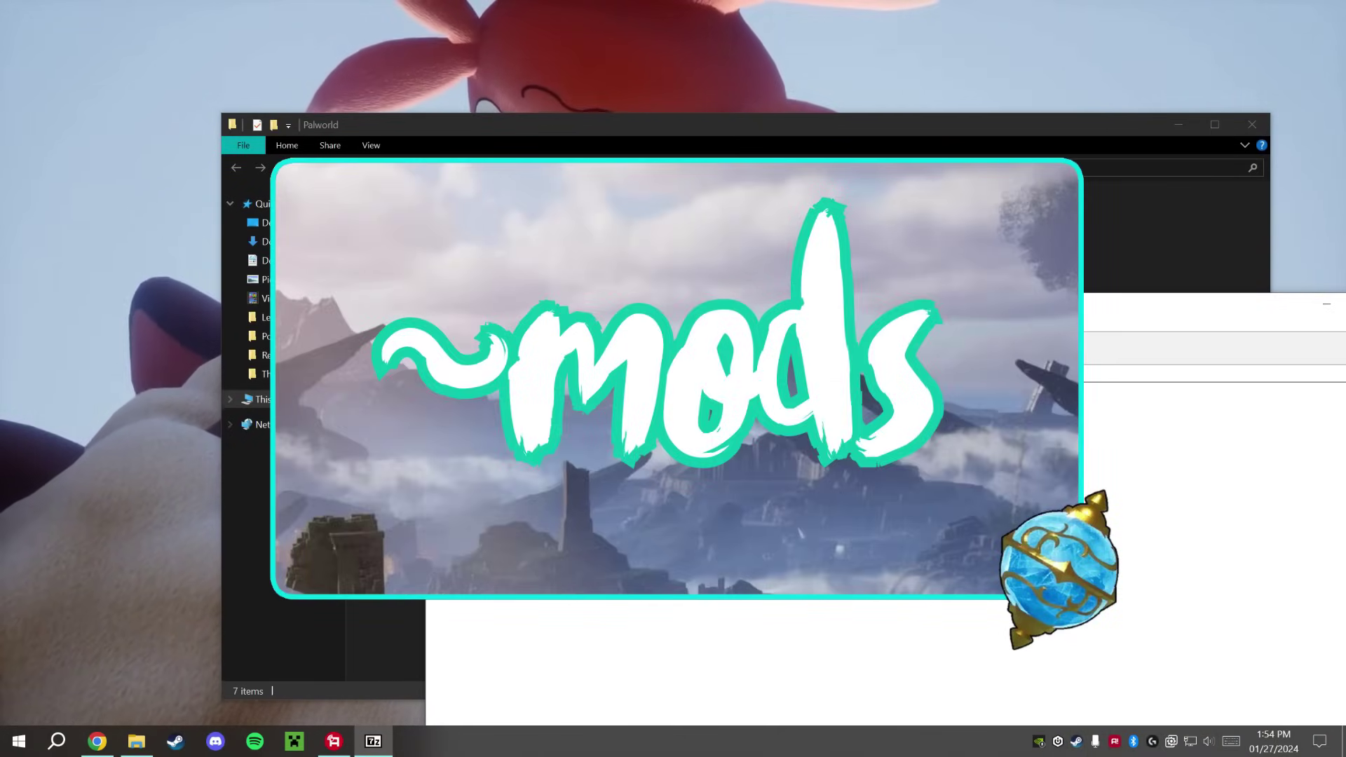
click(397, 215)
click(414, 233)
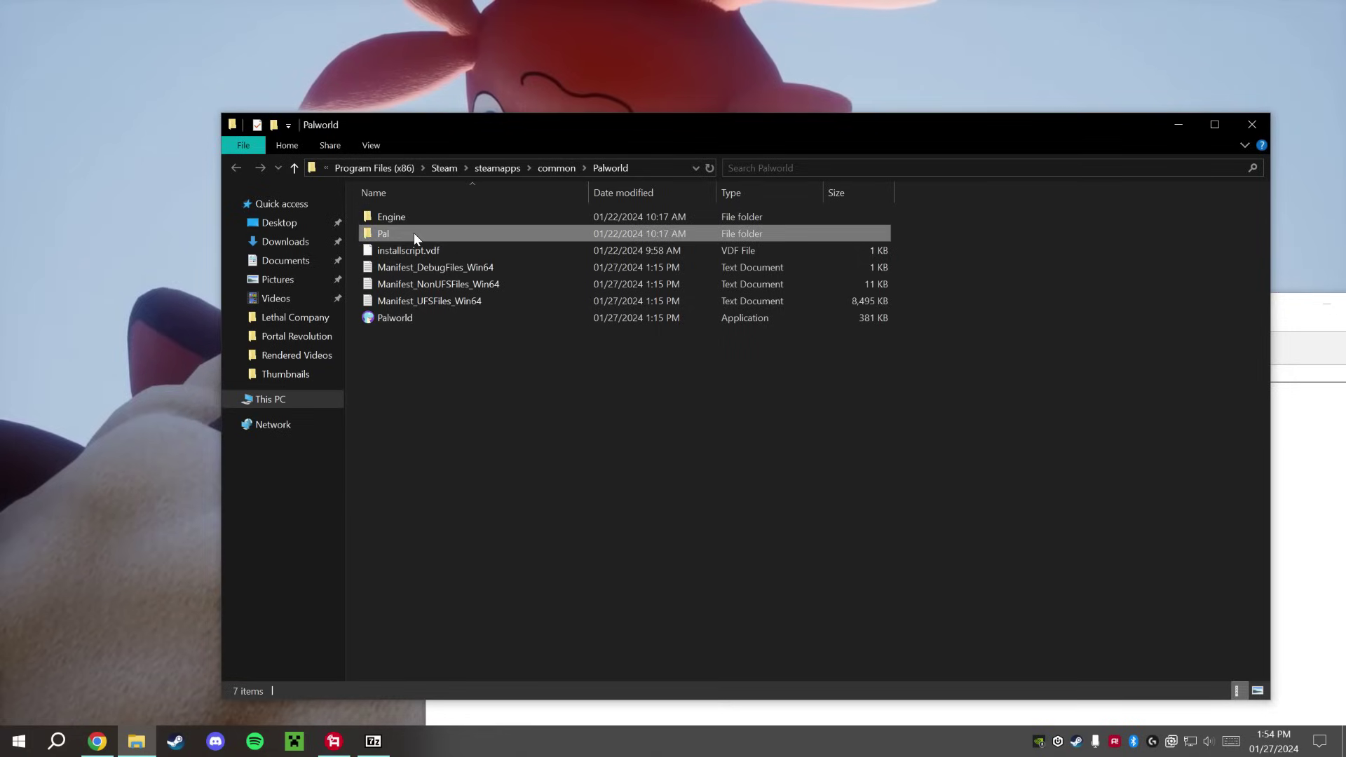
double_click(526, 233)
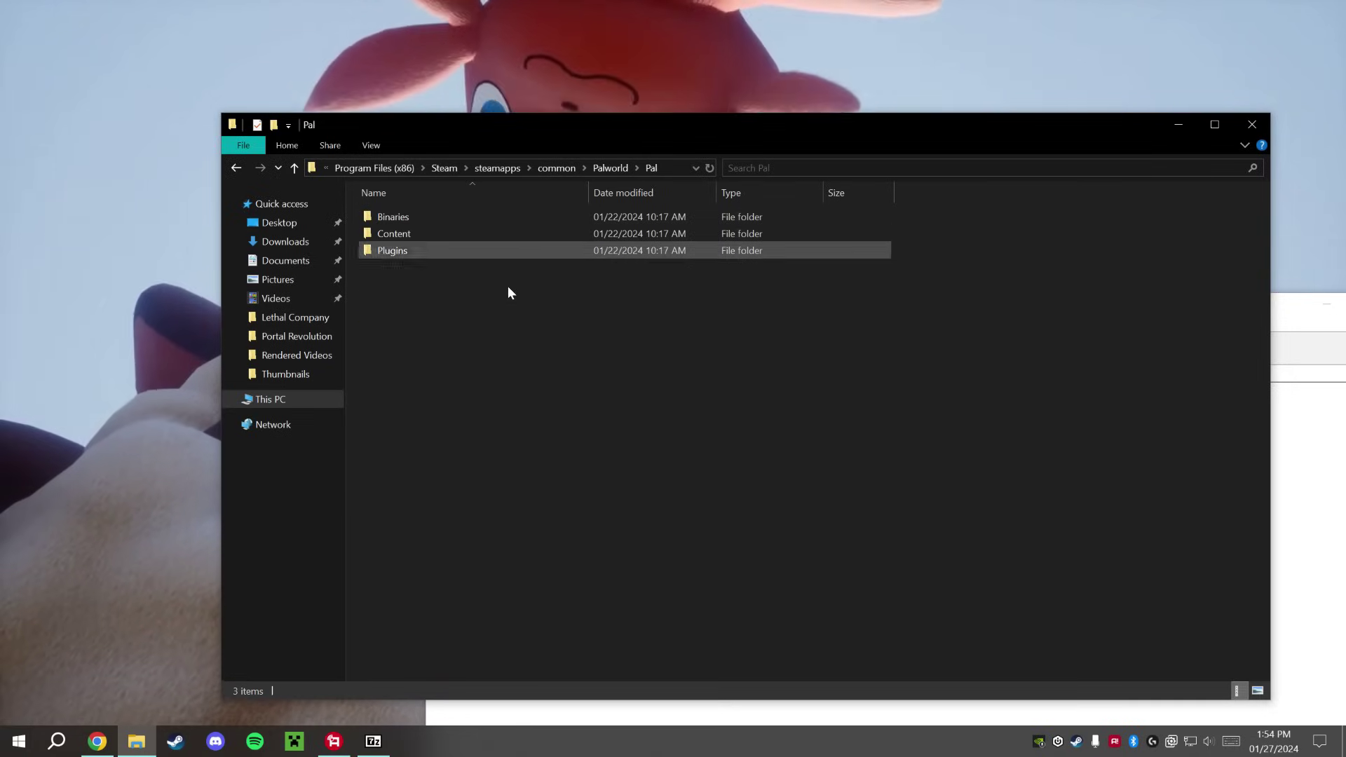
double_click(476, 234)
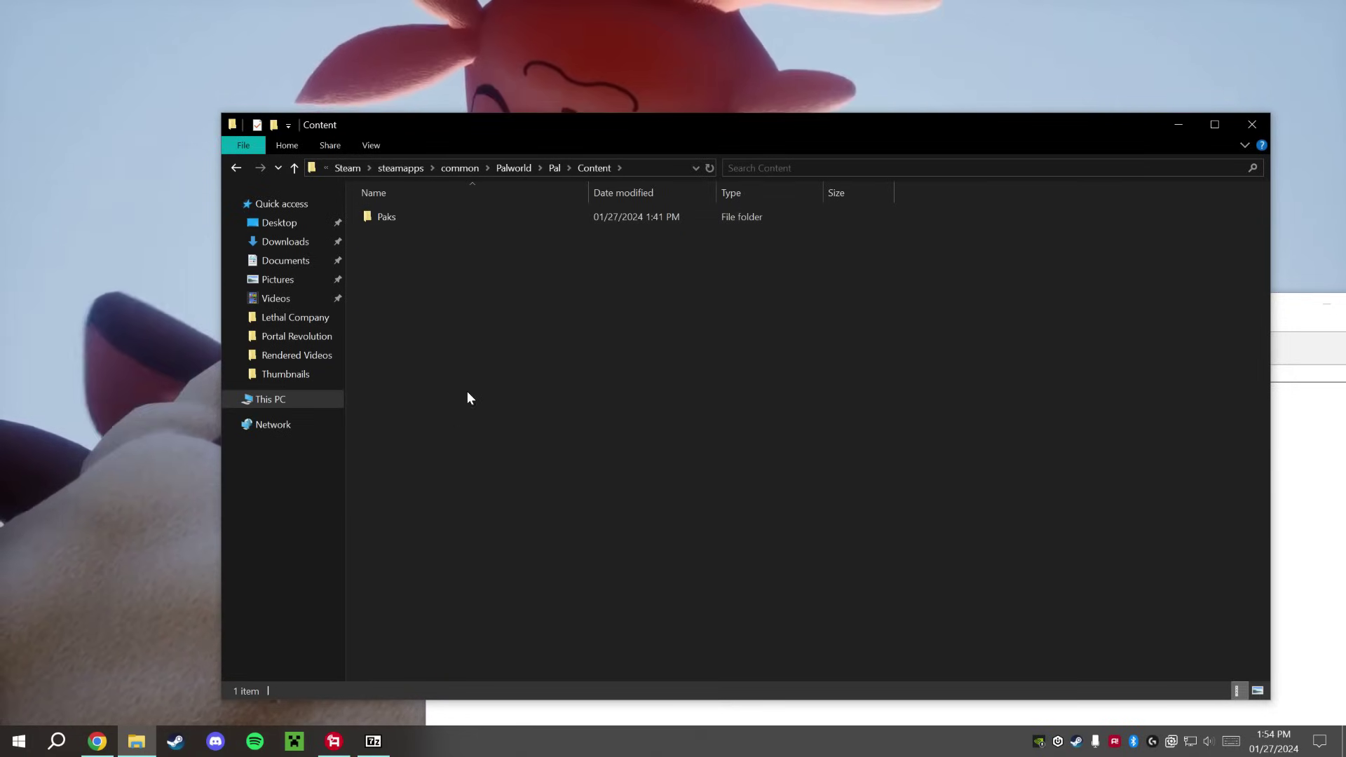
double_click(452, 217)
click(97, 744)
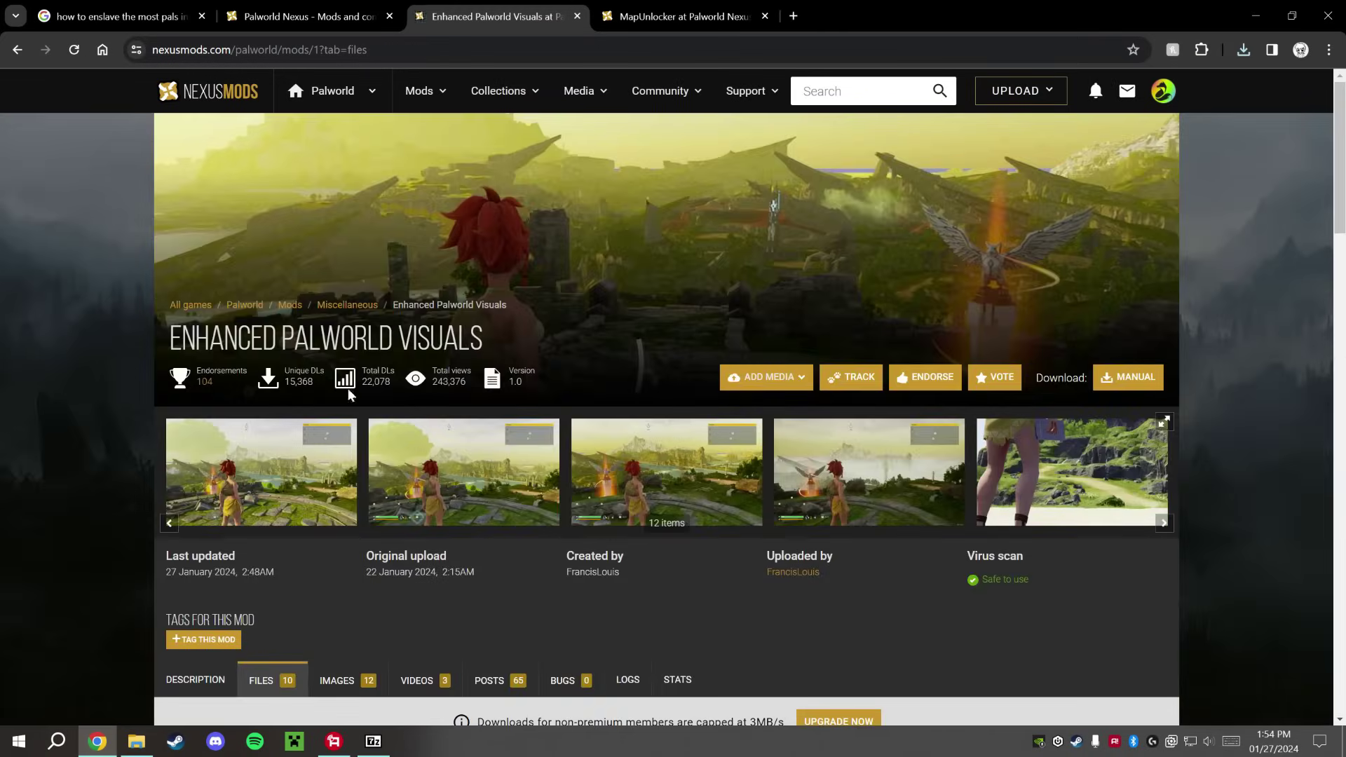
Highlight '~mods' in the description's install path, then minimize the browser to show Paks
scroll(349, 414, down, 5)
scroll(260, 447, up, 5)
scroll(485, 410, down, 5)
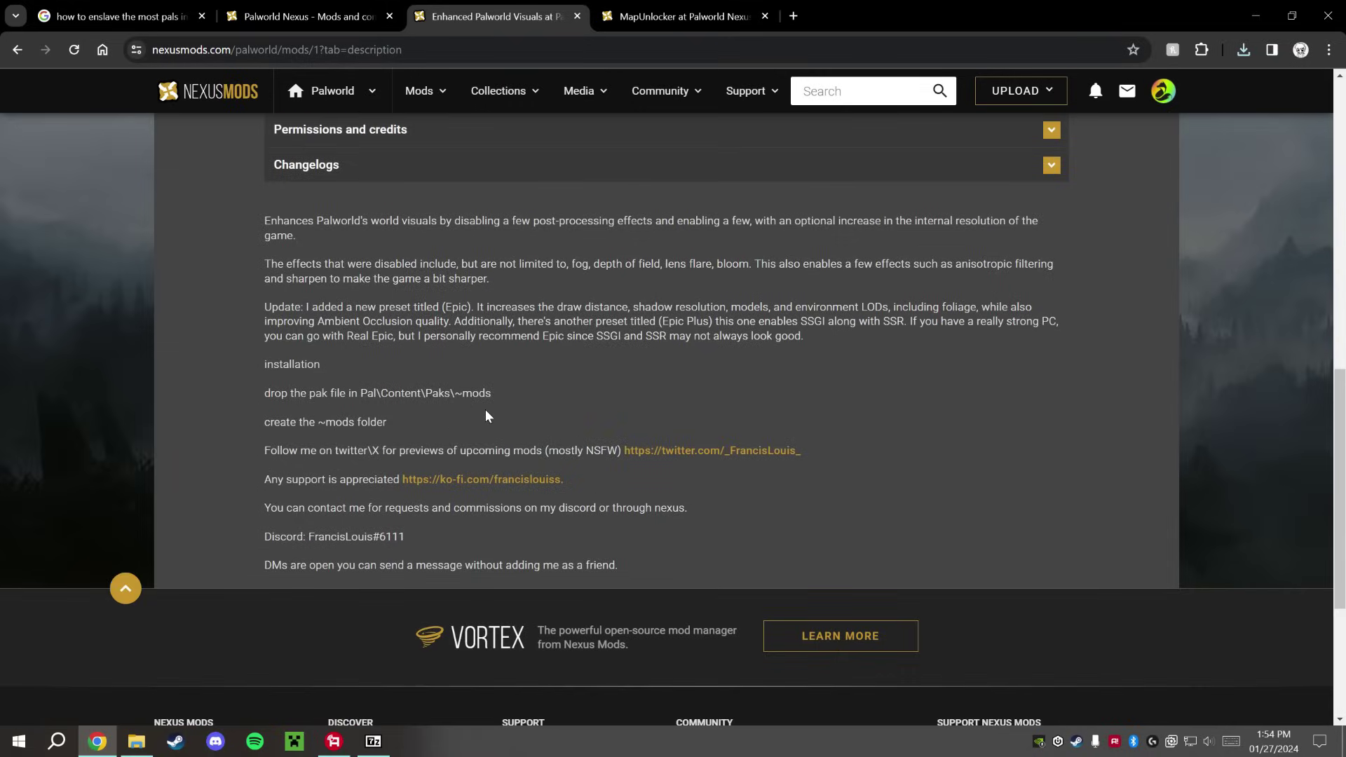
drag(492, 394, 429, 393)
click(1256, 16)
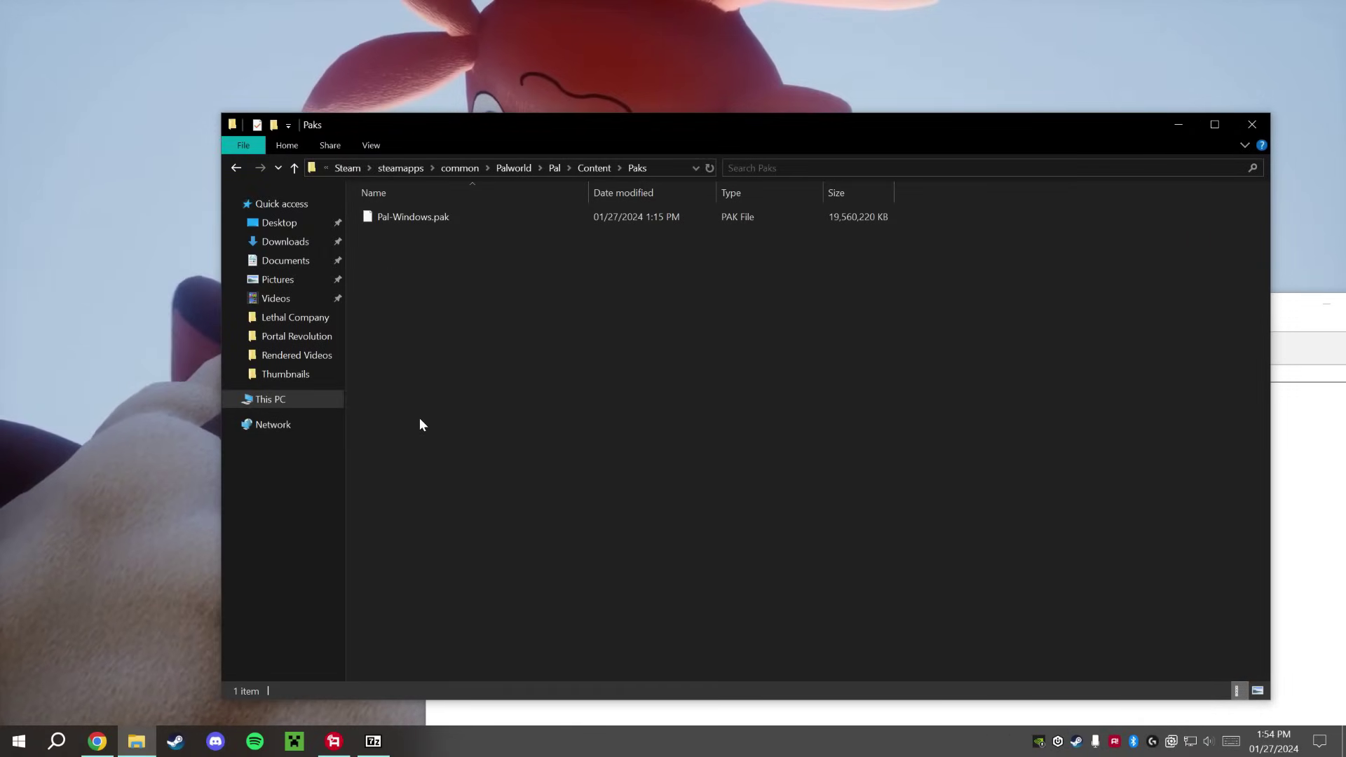
Create a new folder named ~mods in Pal\Content\Paks and open it
right_click(389, 241)
mouse_move(536, 434)
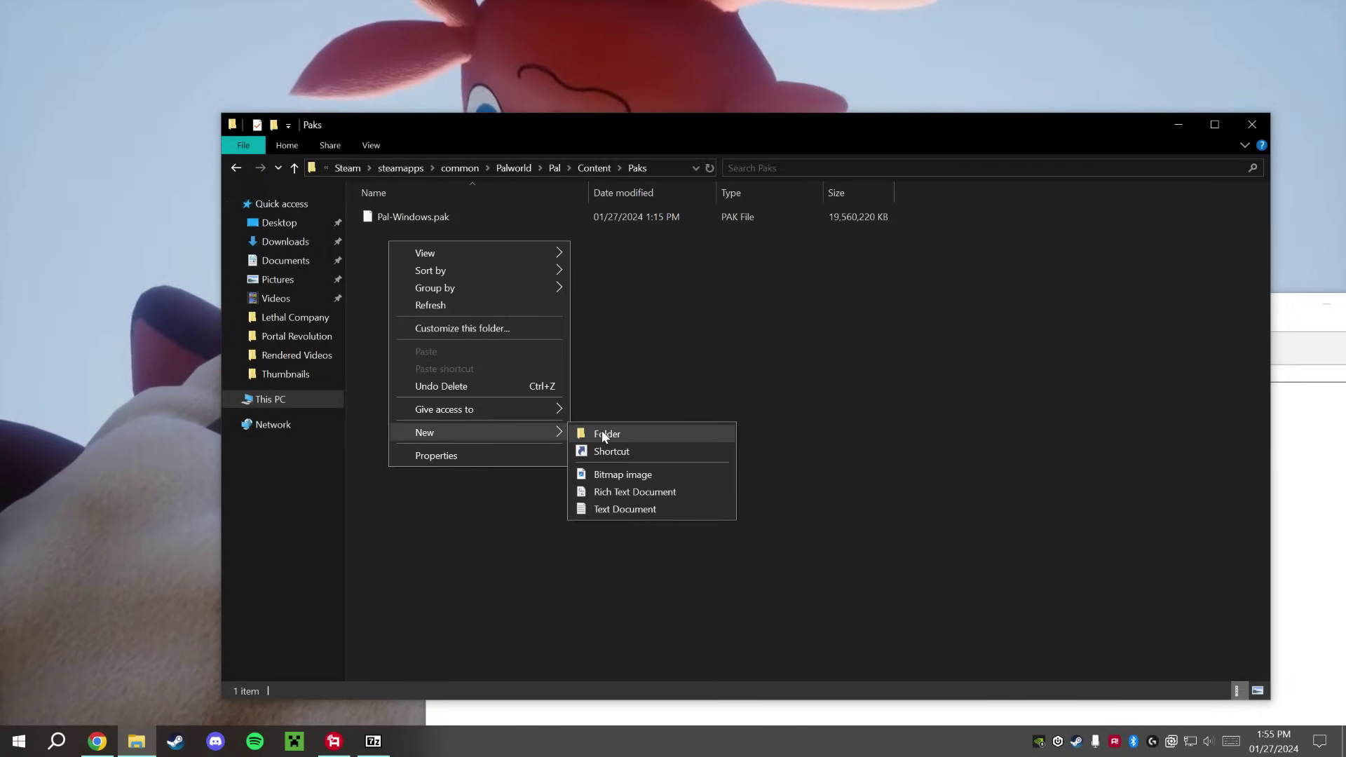
click(602, 431)
text(~mods)
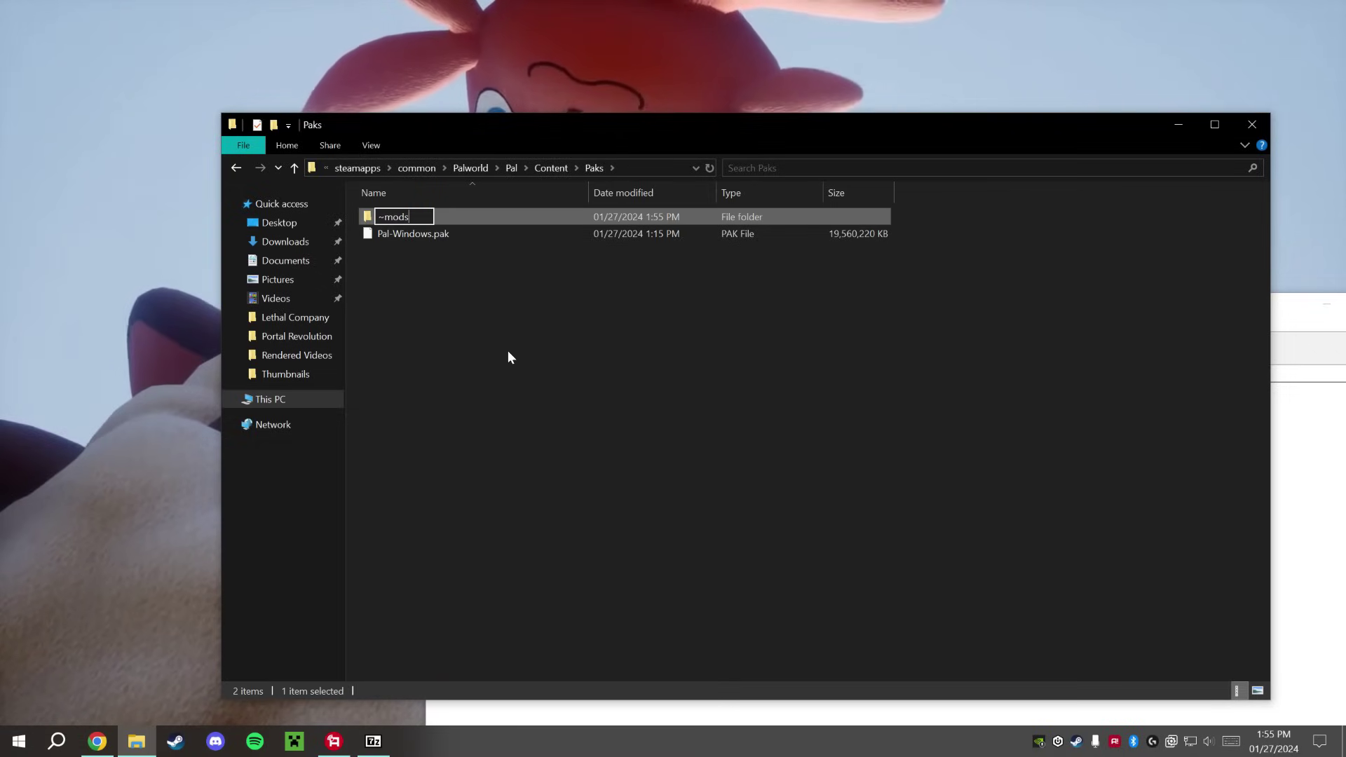
click(508, 351)
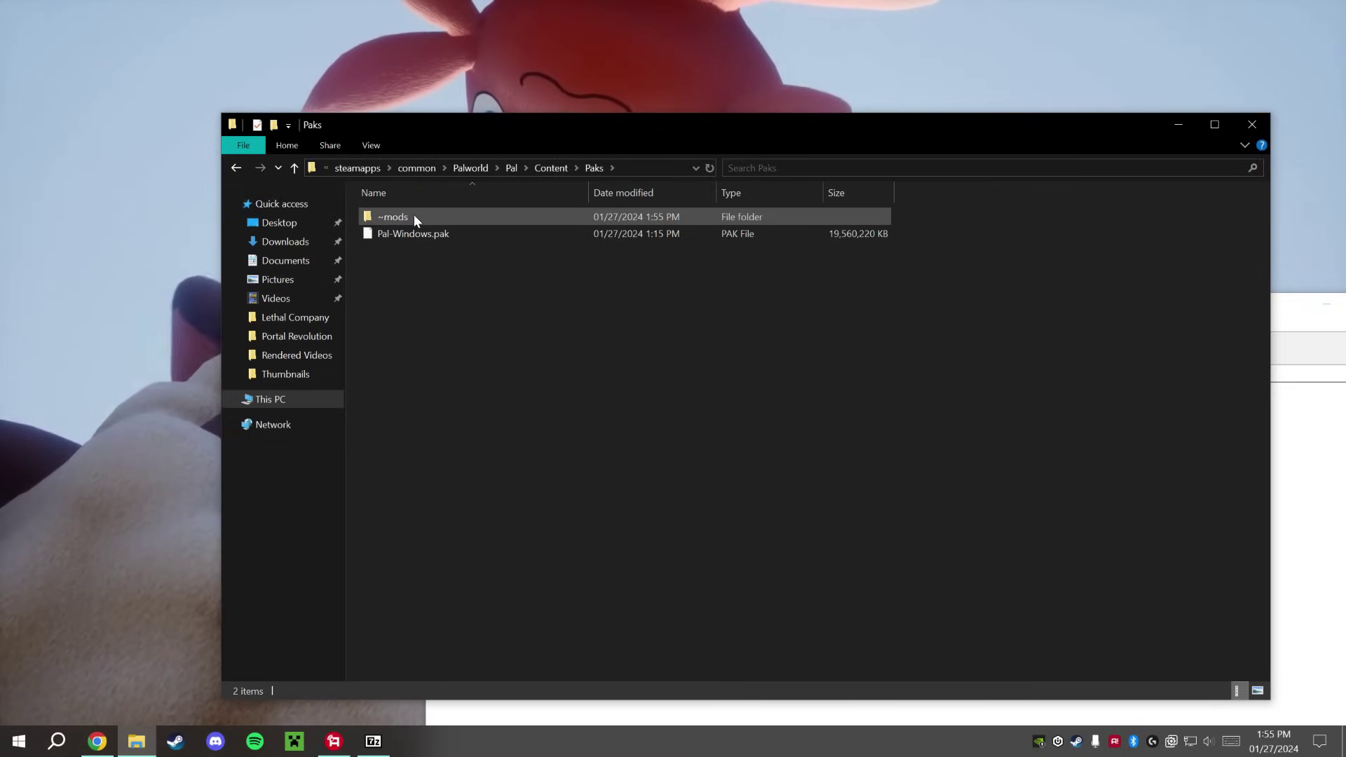
click(97, 741)
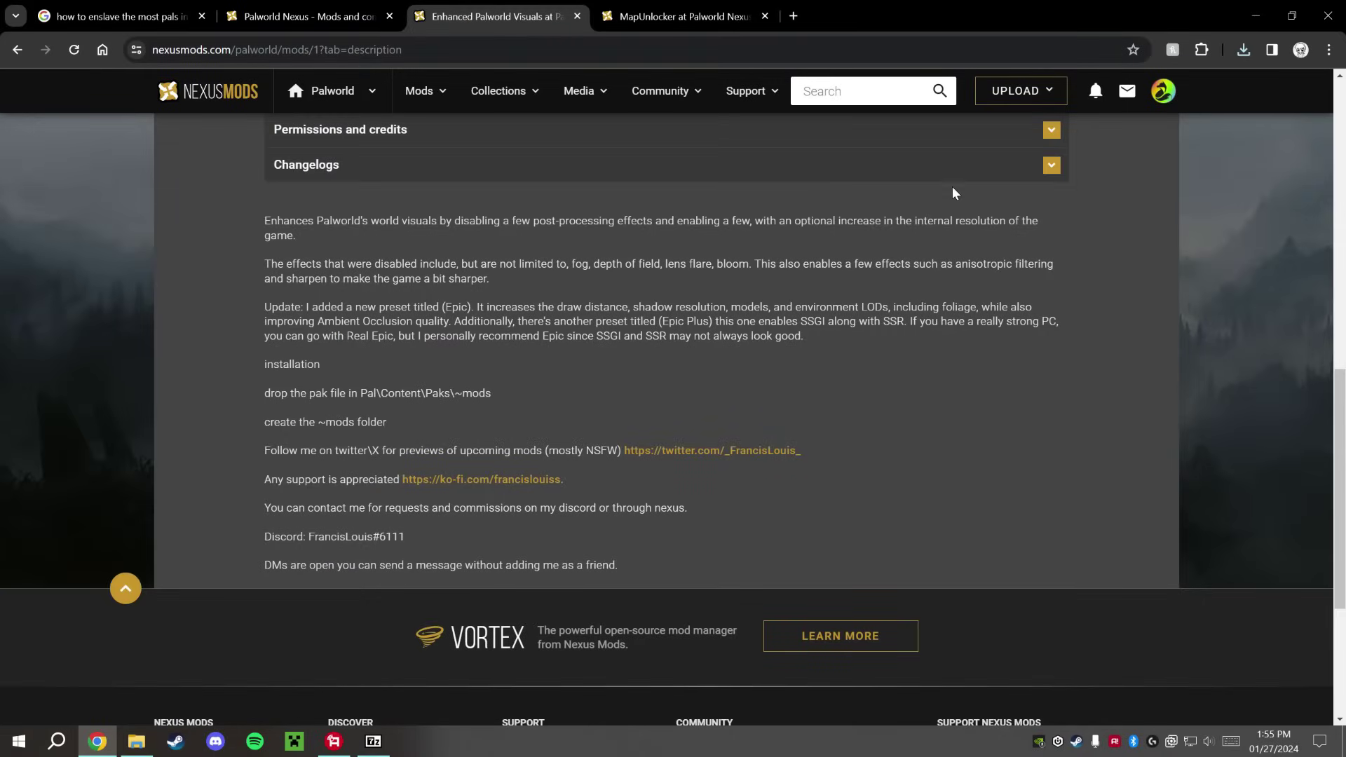
click(1258, 9)
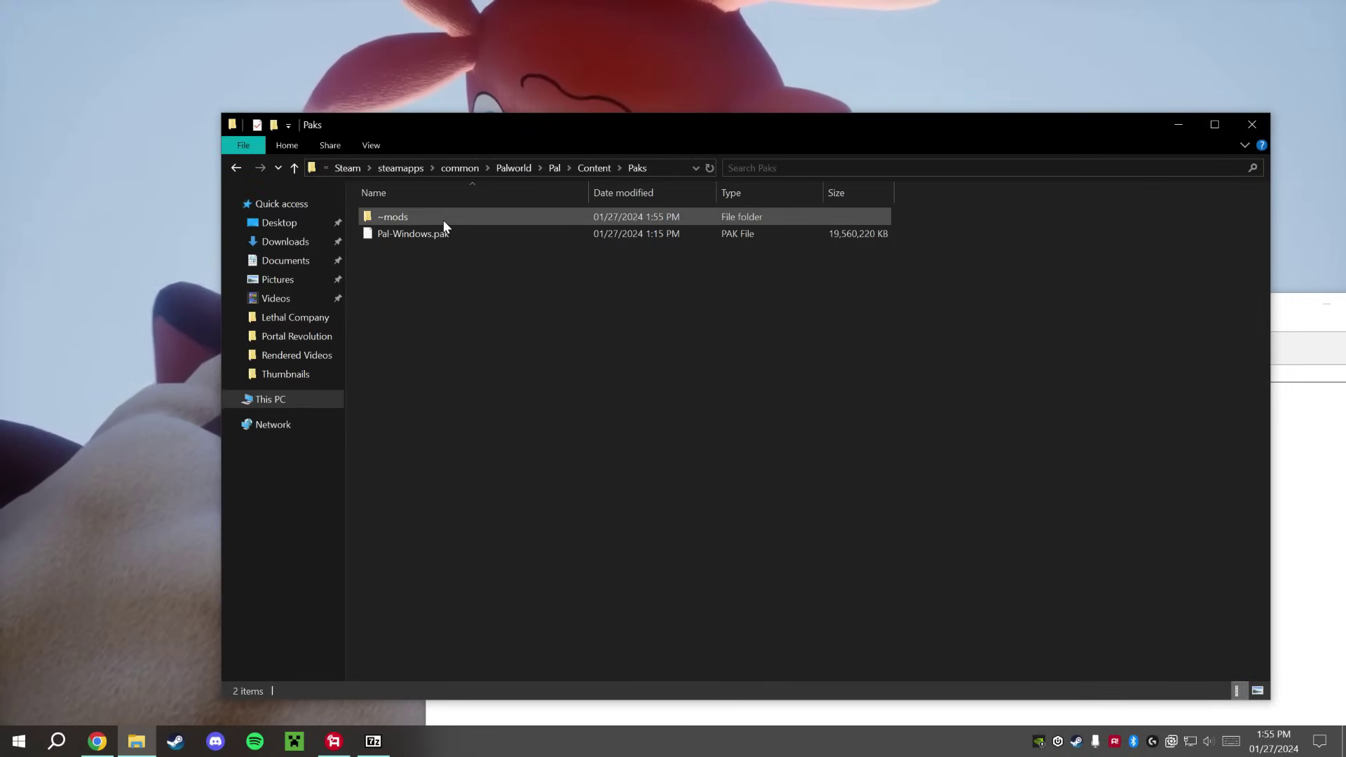
double_click(443, 221)
Drag DefaultResRealEpic_P.pak from the archive into ~mods and close 7-Zip
click(1344, 471)
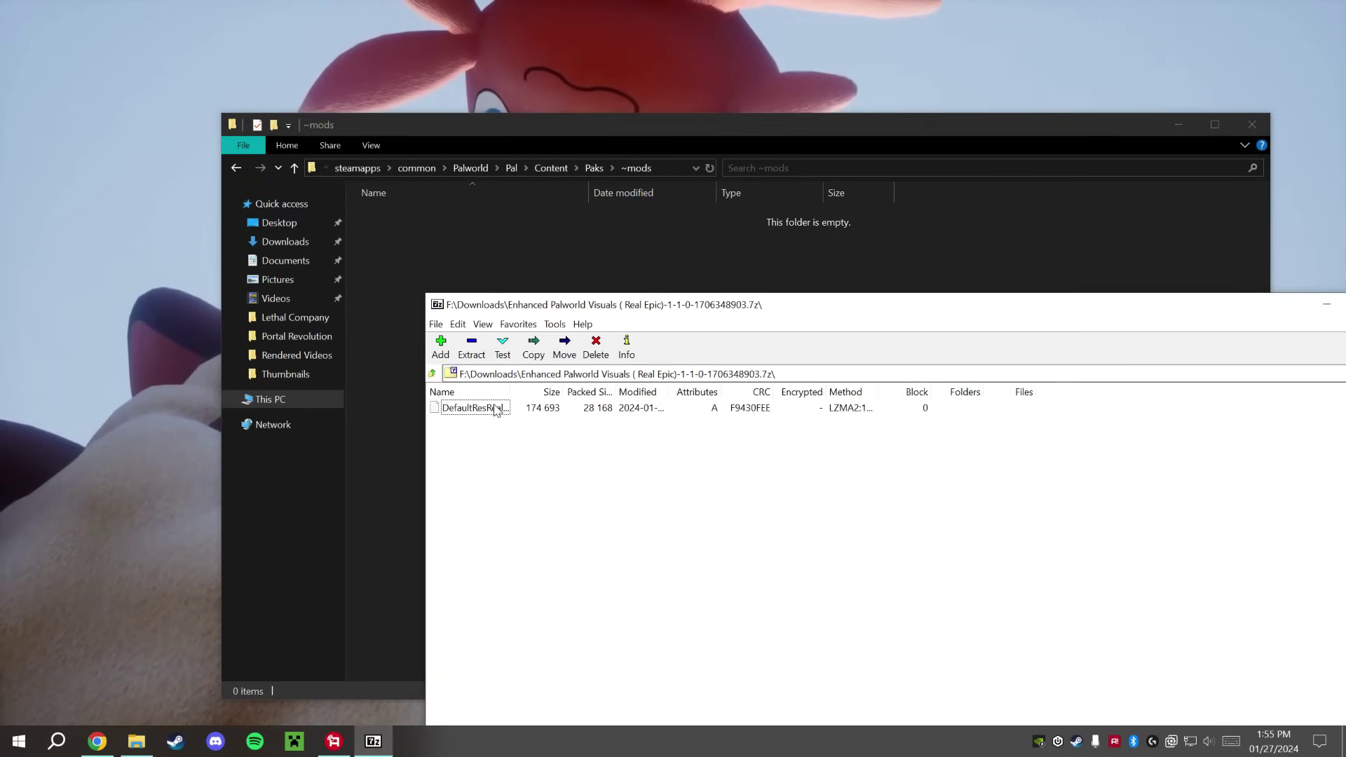
drag(484, 408, 661, 354)
click(1298, 528)
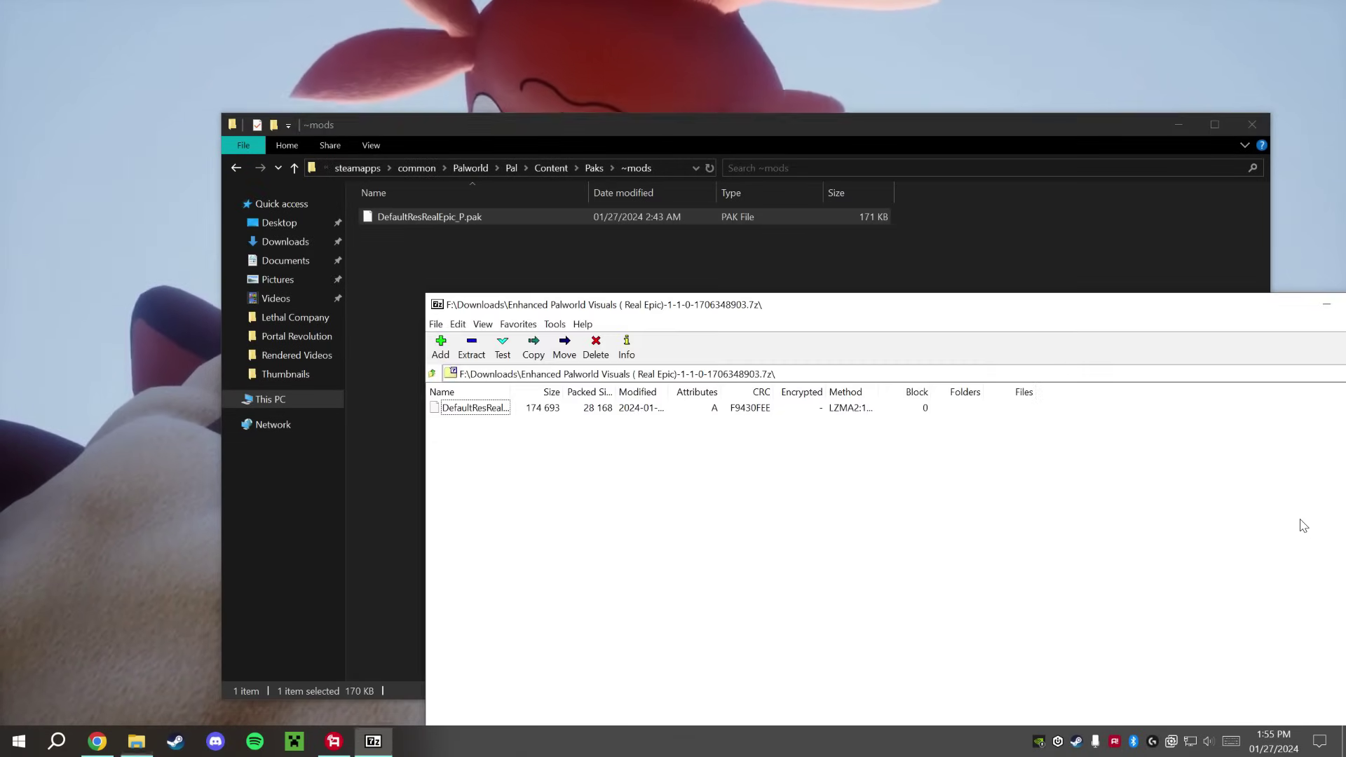
drag(1001, 307, 594, 295)
click(979, 286)
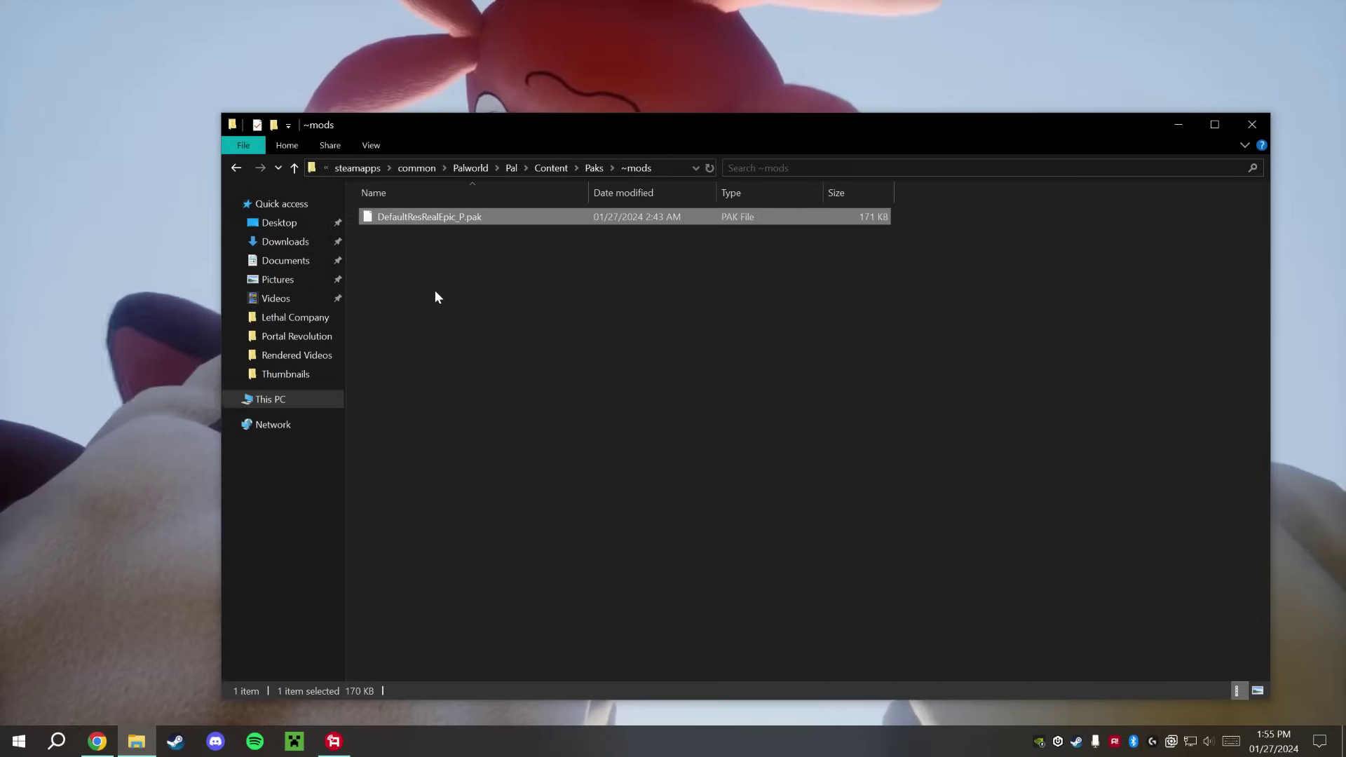
click(439, 484)
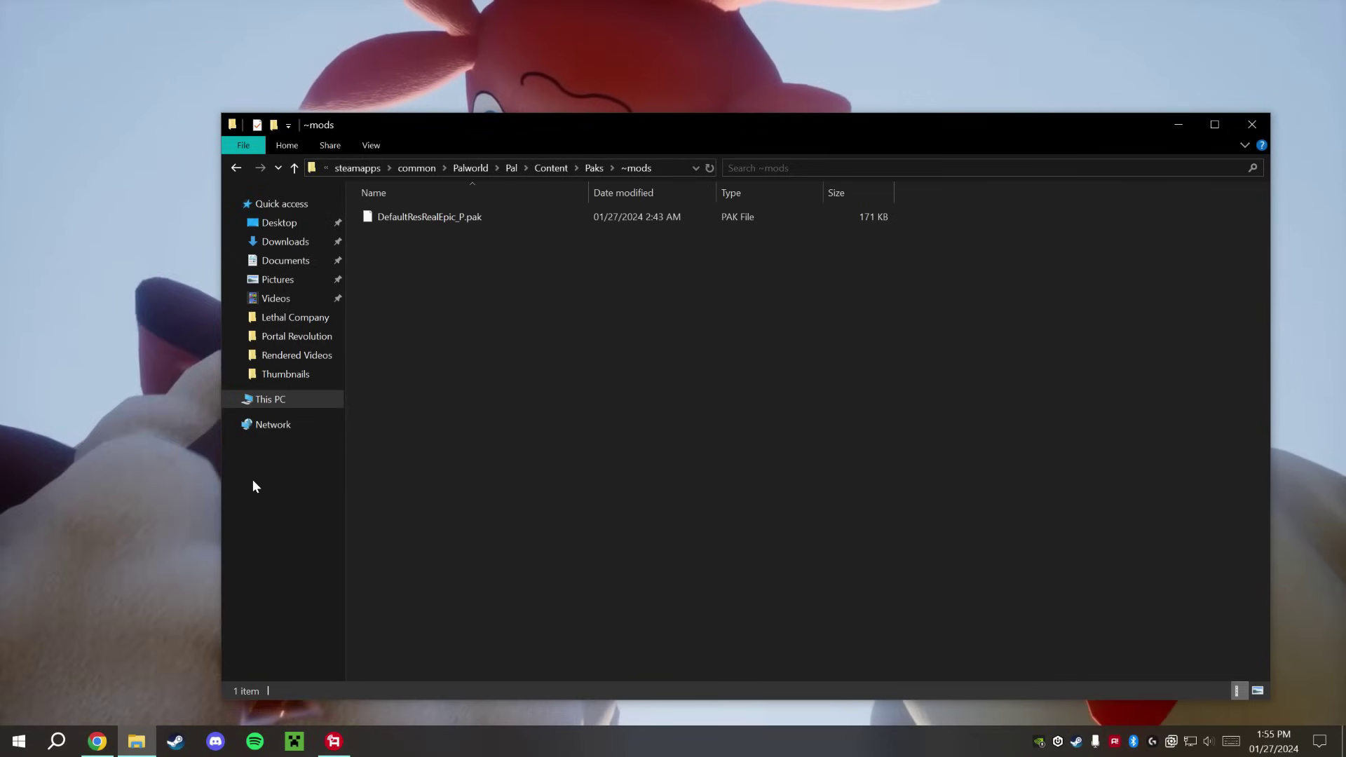
click(99, 744)
Switch to the MapUnlocker tab and highlight its Steam steps requiring UE4SS_Xinput_v2.5.2.zip
scroll(697, 380, up, 10)
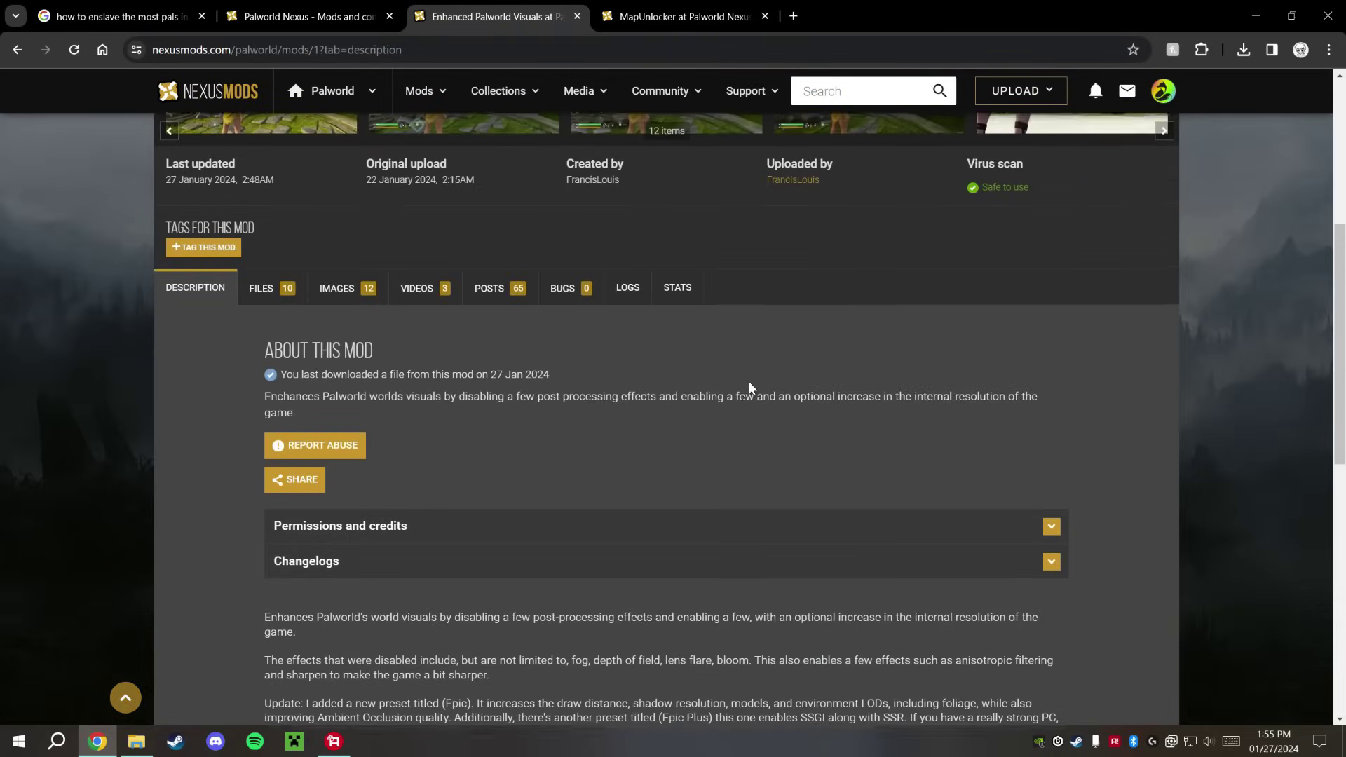
scroll(219, 451, down, 5)
scroll(374, 379, up, 4)
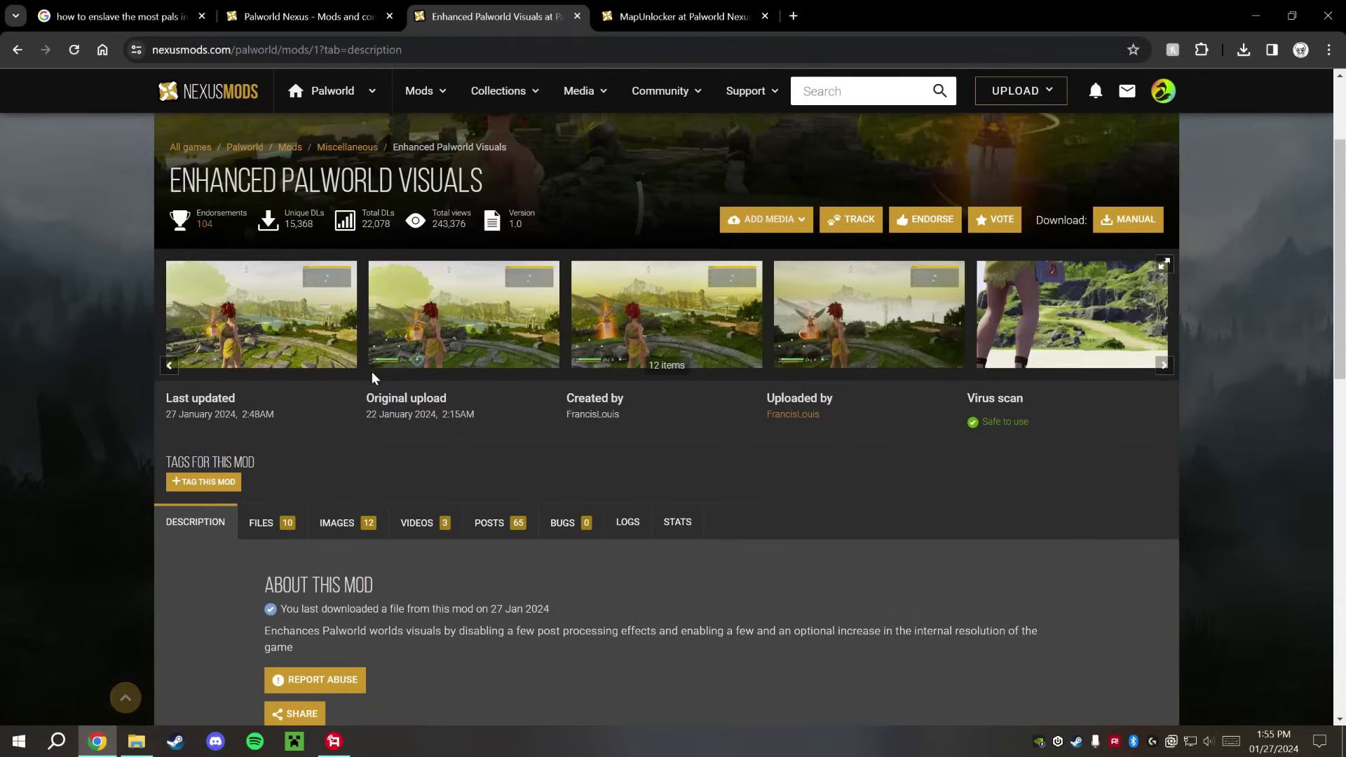
click(672, 2)
scroll(633, 215, up, 8)
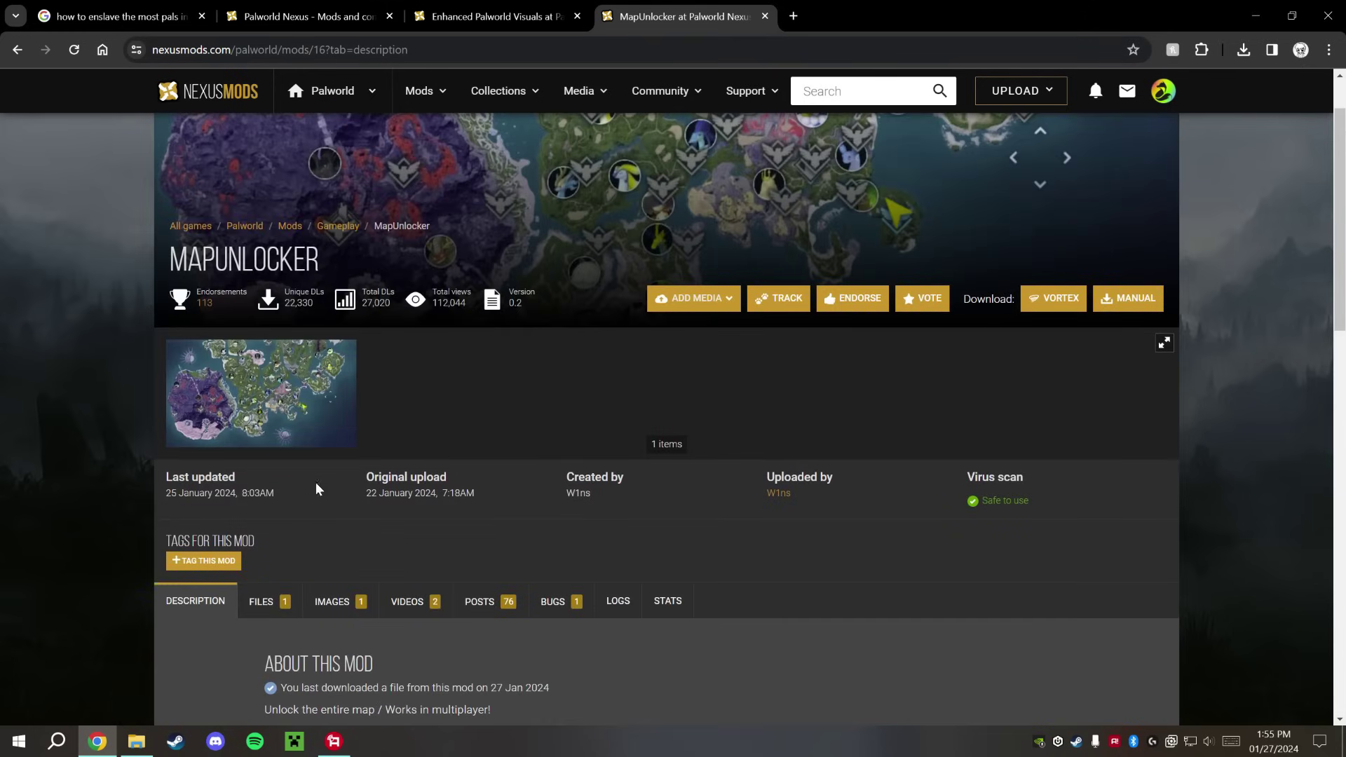
scroll(690, 210, up, 1)
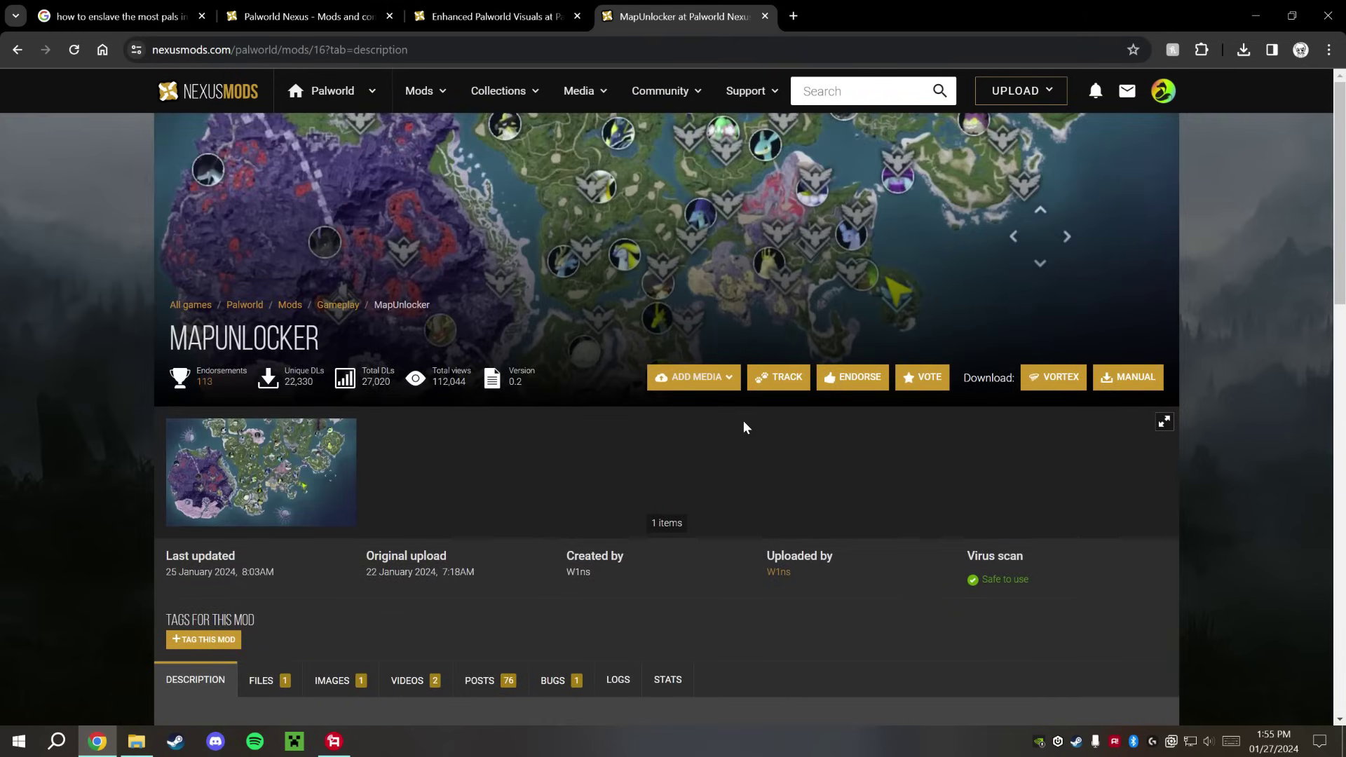
scroll(745, 427, down, 9)
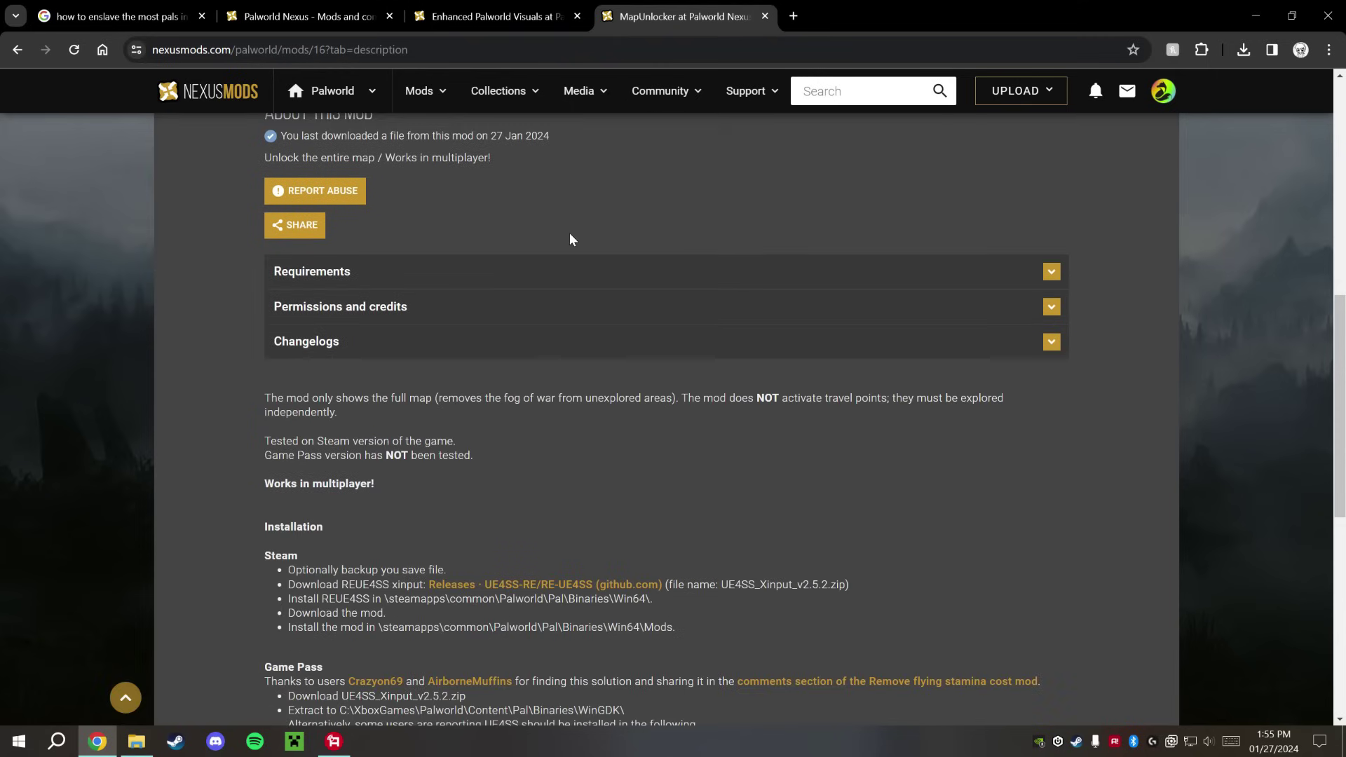
scroll(698, 379, down, 3)
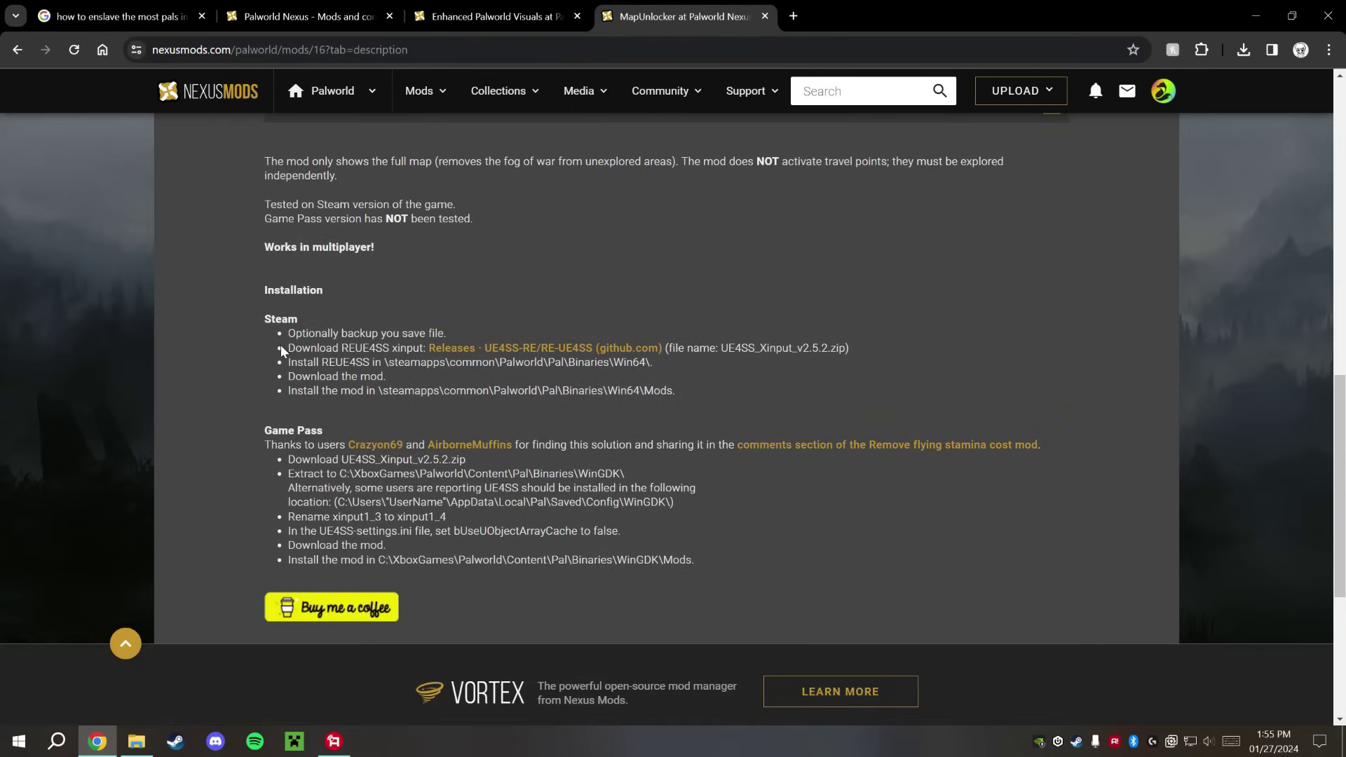
scroll(120, 213, up, 2)
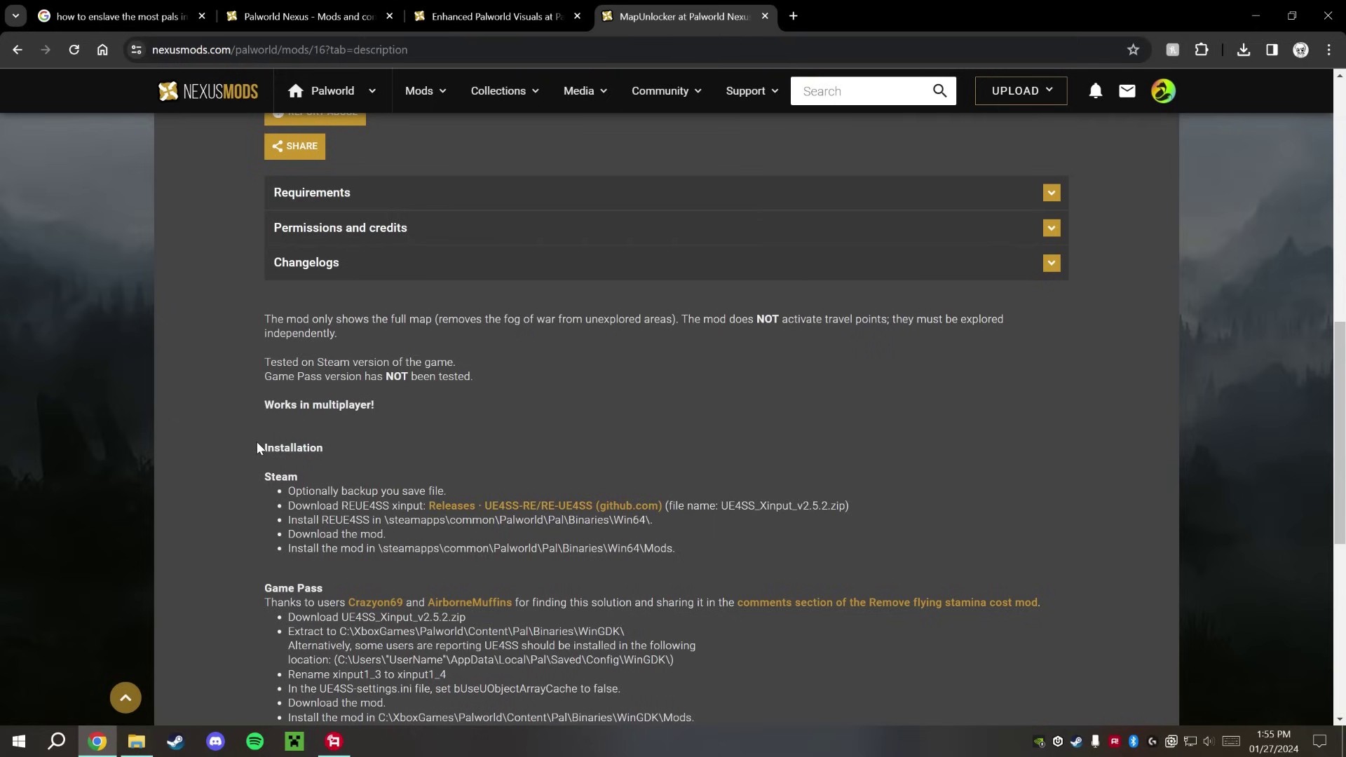
drag(257, 444, 752, 562)
Open the RE-UE4SS releases page and find UE4SS_Xinput_v2.5.2.zip under release 2.5.2
click(752, 562)
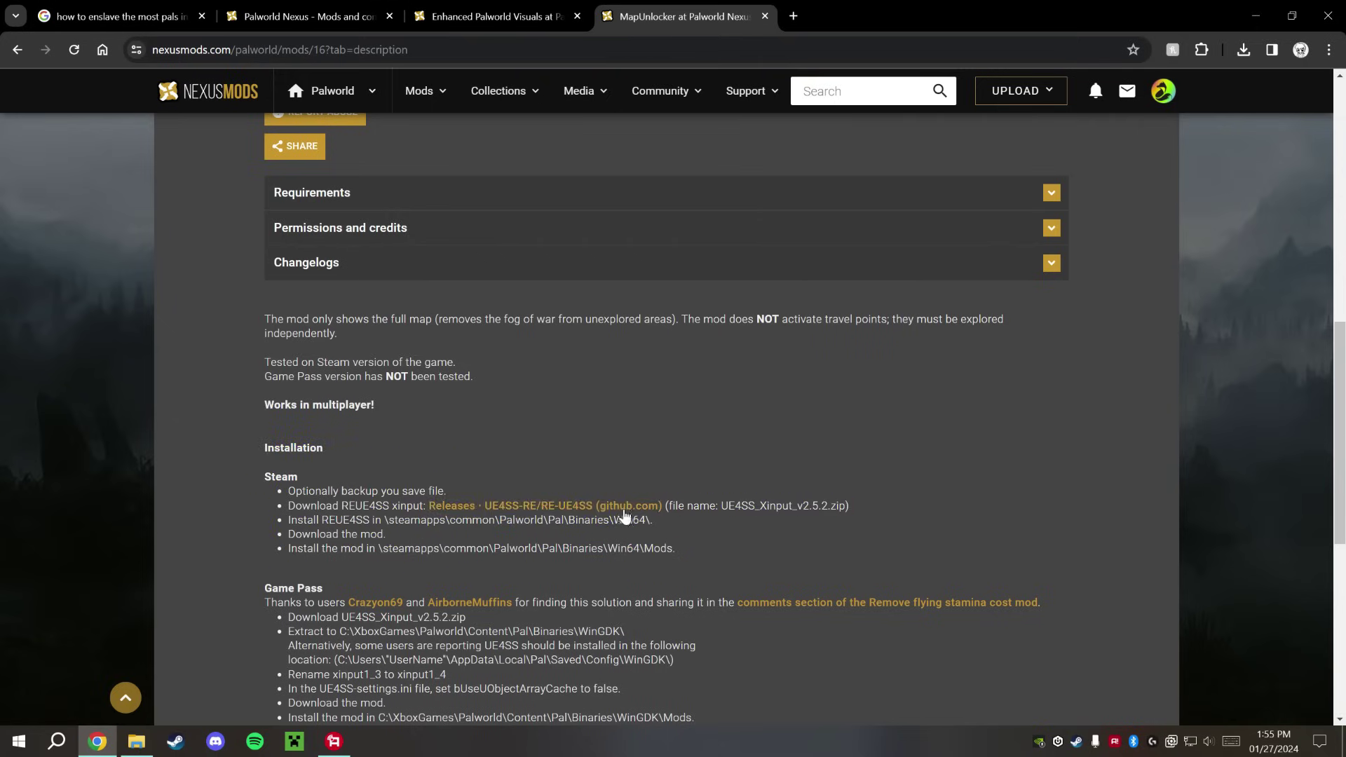
click(578, 507)
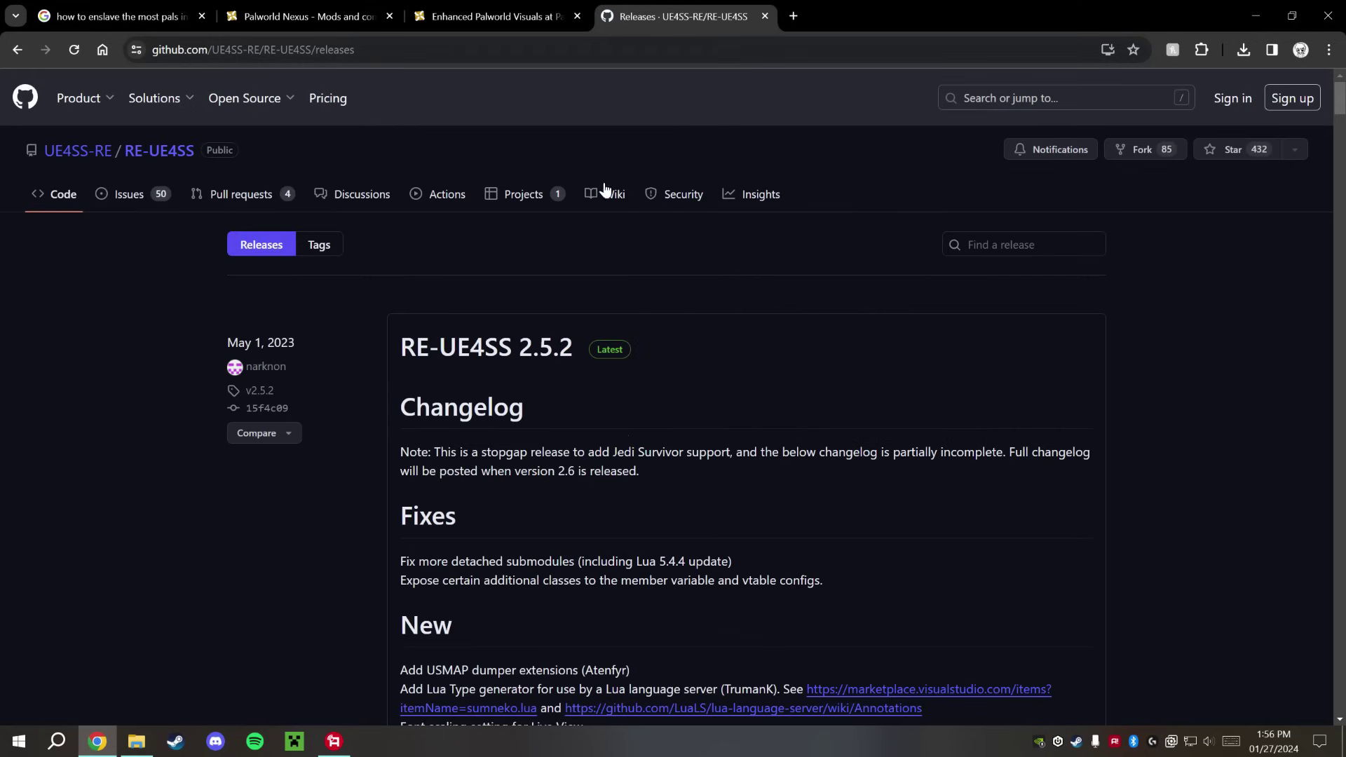
scroll(653, 420, down, 6)
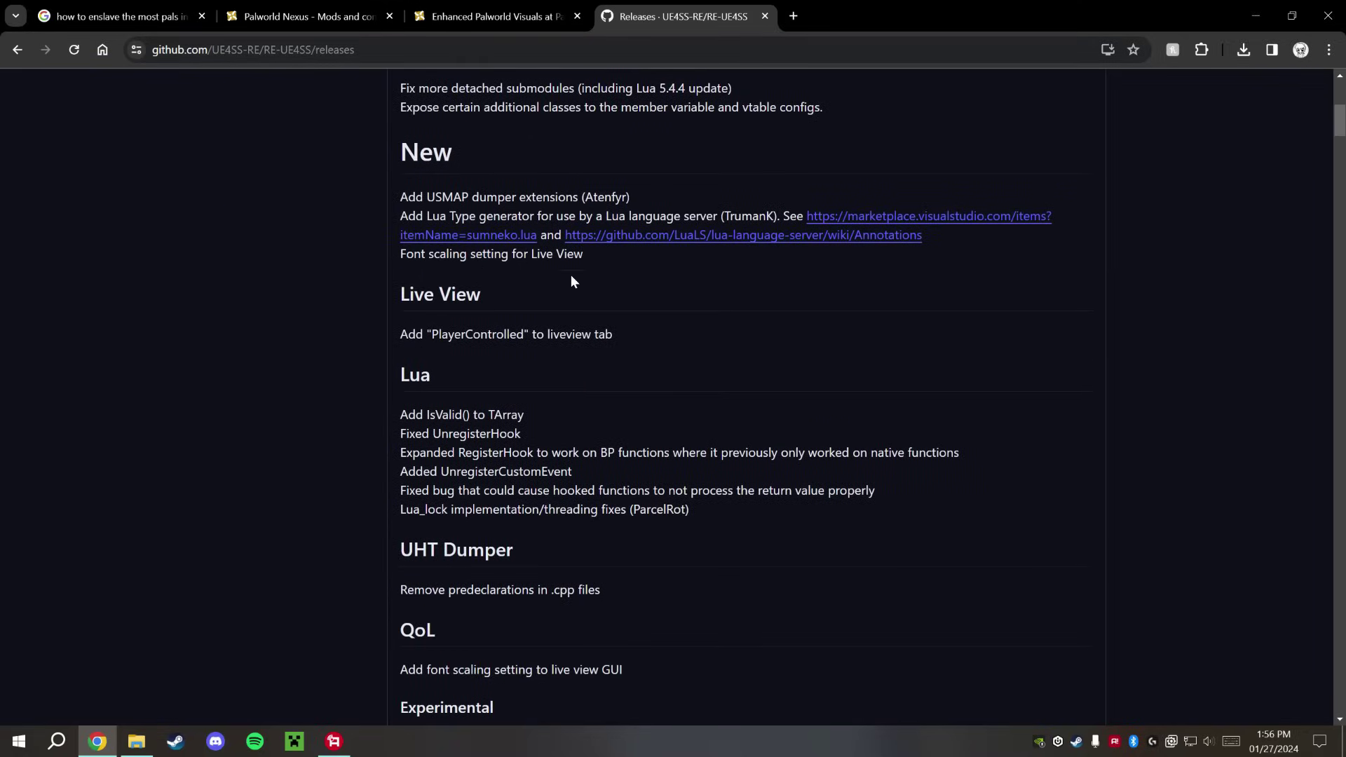
scroll(256, 322, down, 3)
scroll(341, 272, up, 3)
scroll(329, 455, down, 4)
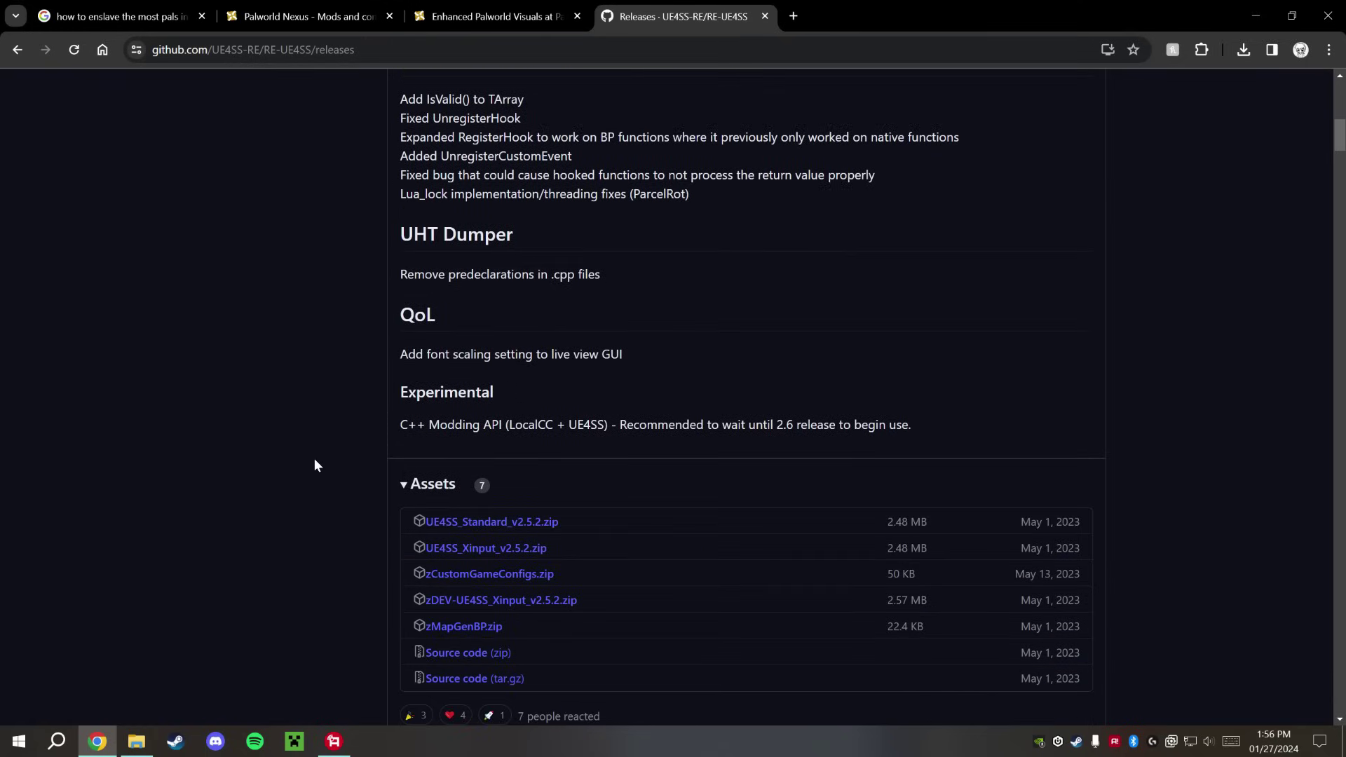
scroll(400, 423, down, 1)
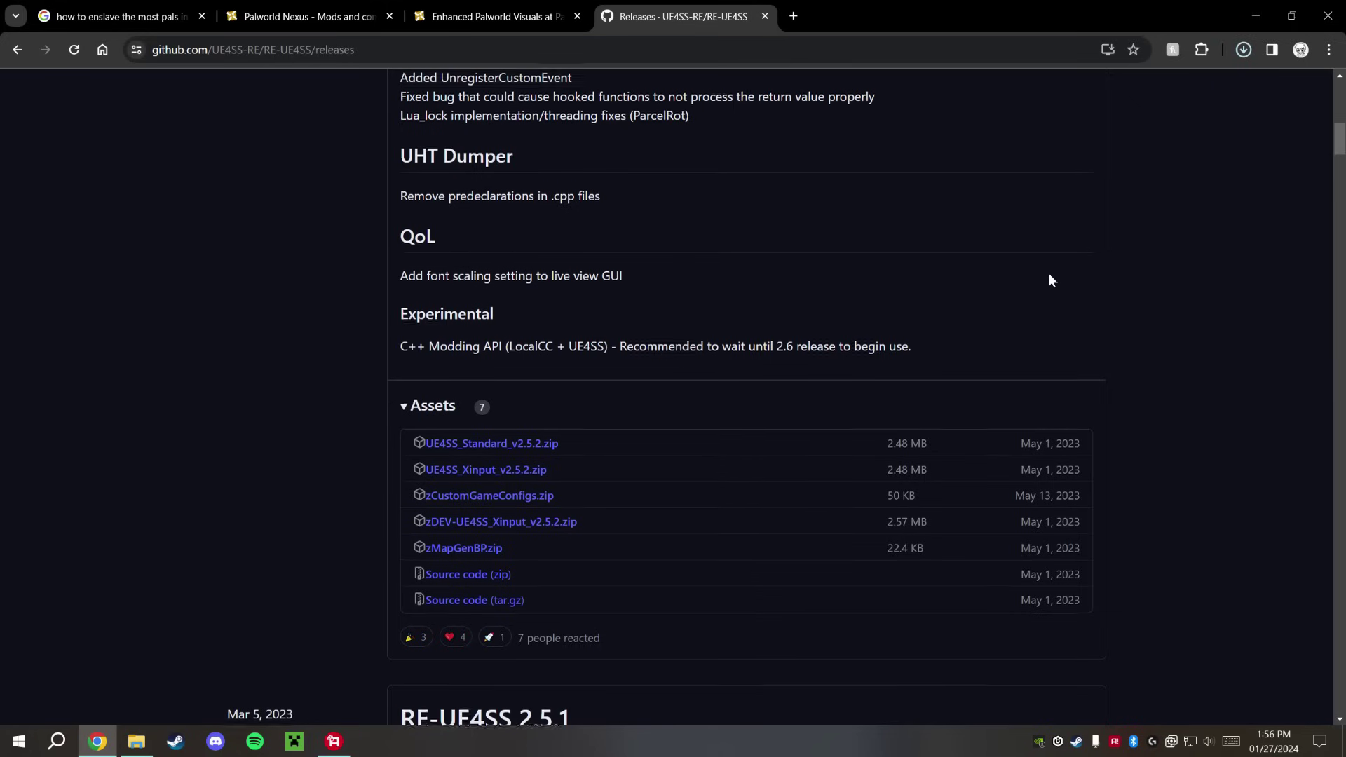
scroll(1049, 274, up, 10)
Open UE4SS_Xinput_v2.5.2.zip in 7-Zip, recheck the MapUnlocker page, then minimize Chrome
click(1114, 98)
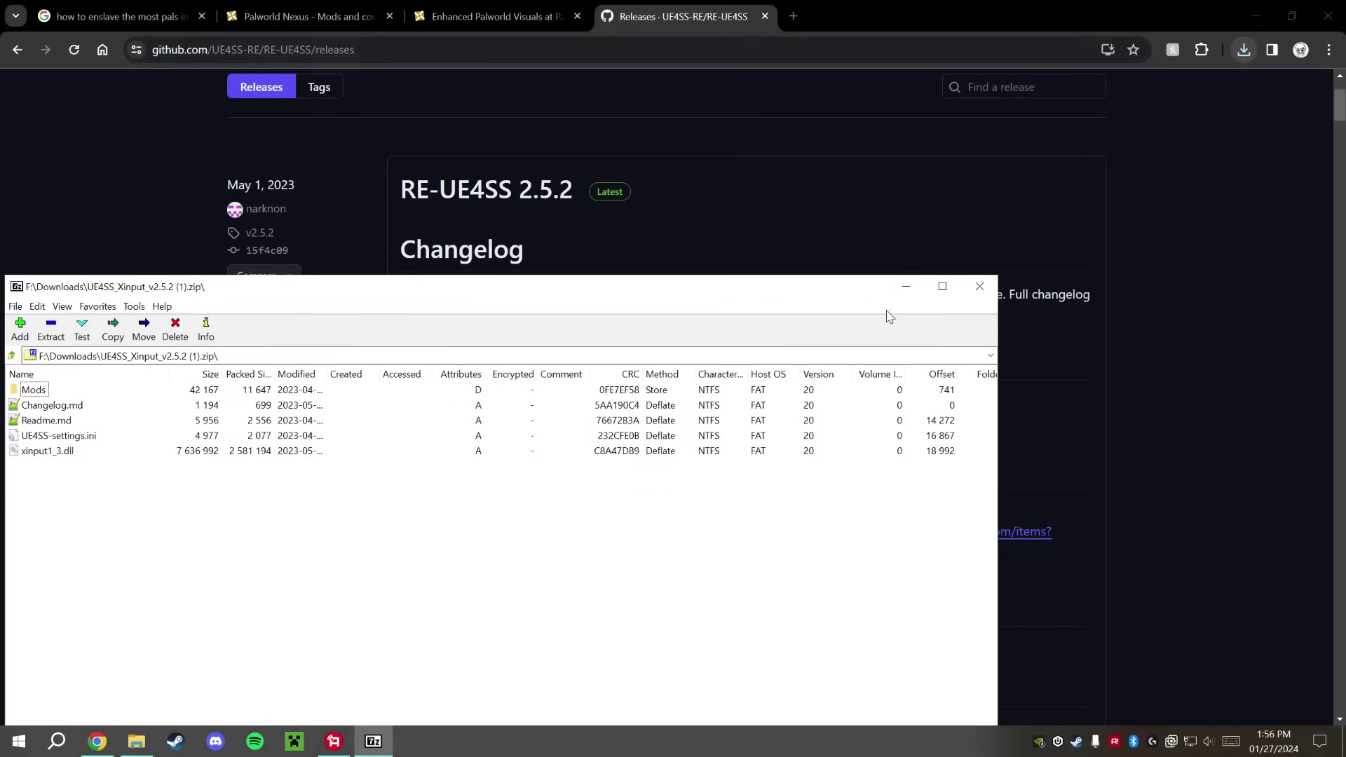
drag(327, 288, 649, 271)
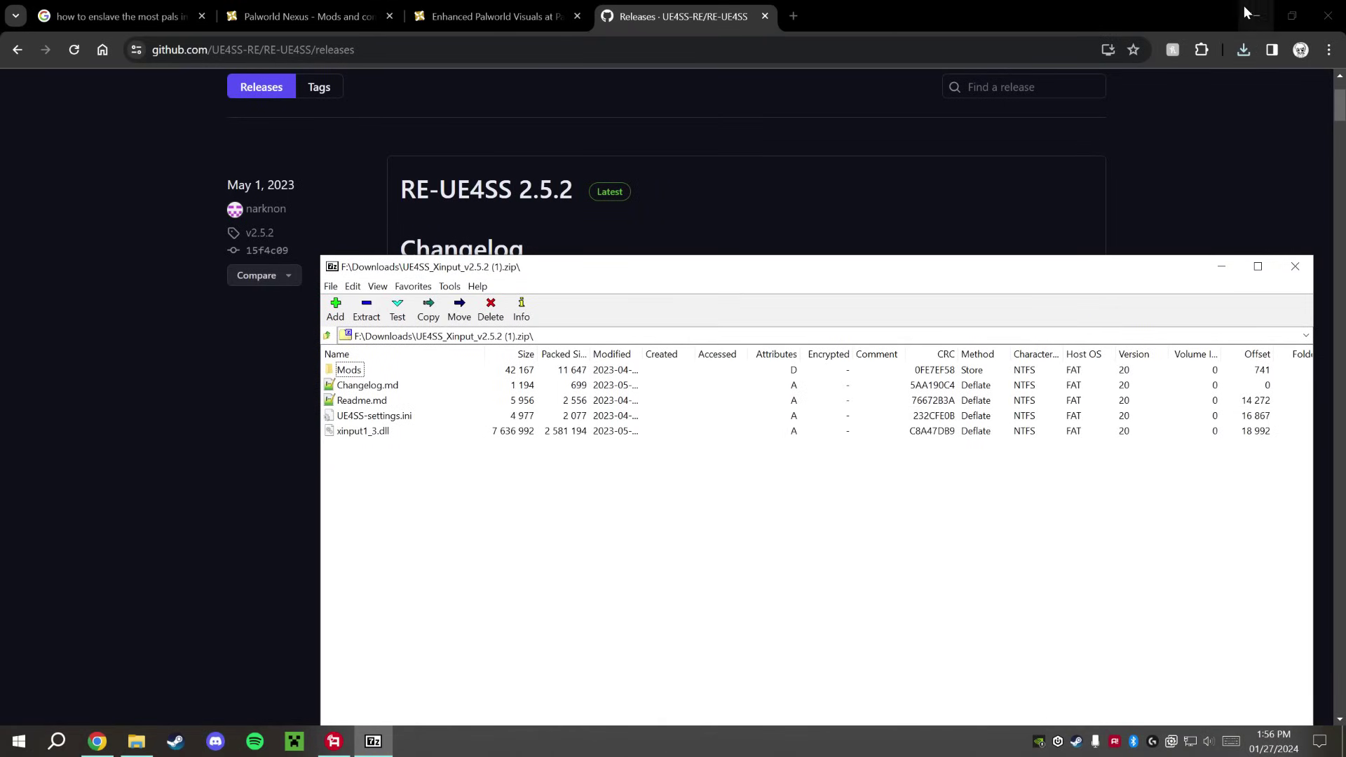
click(494, 7)
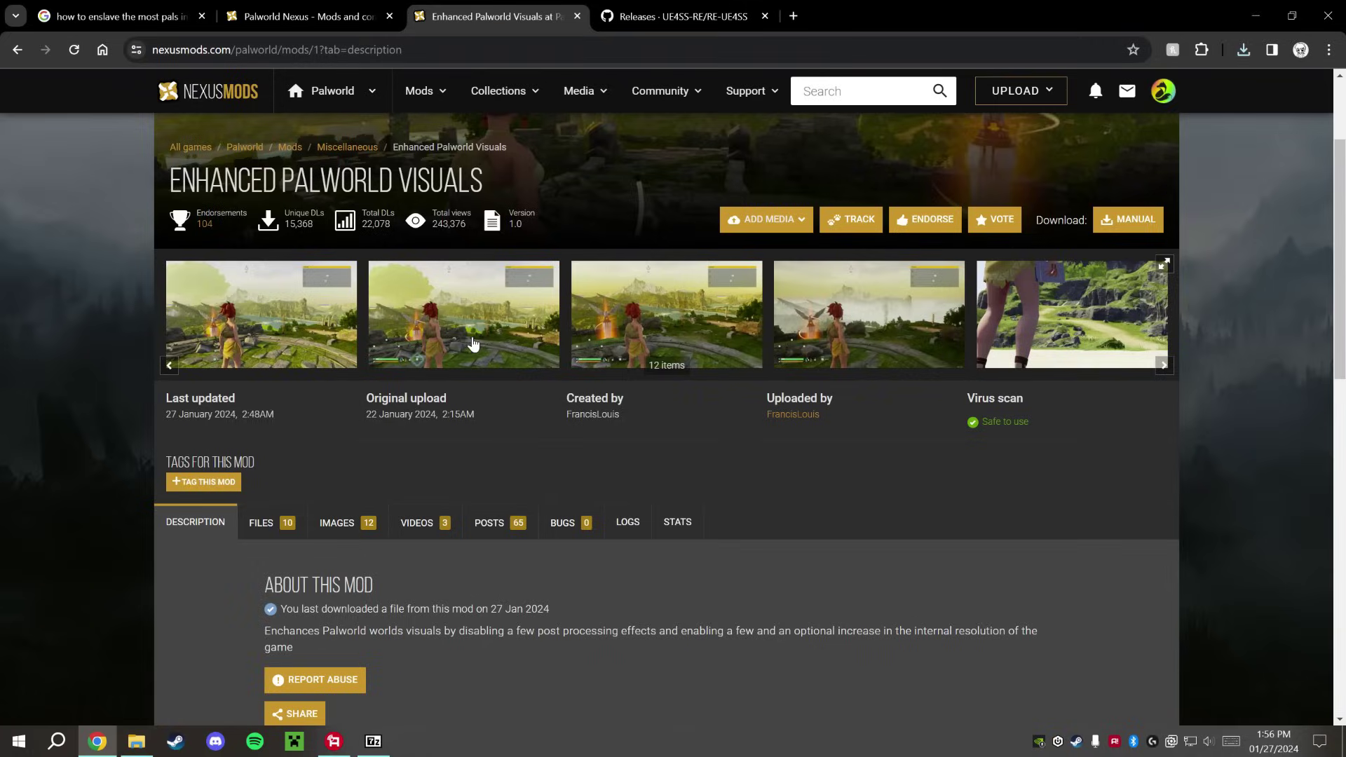
scroll(469, 340, down, 6)
click(678, 10)
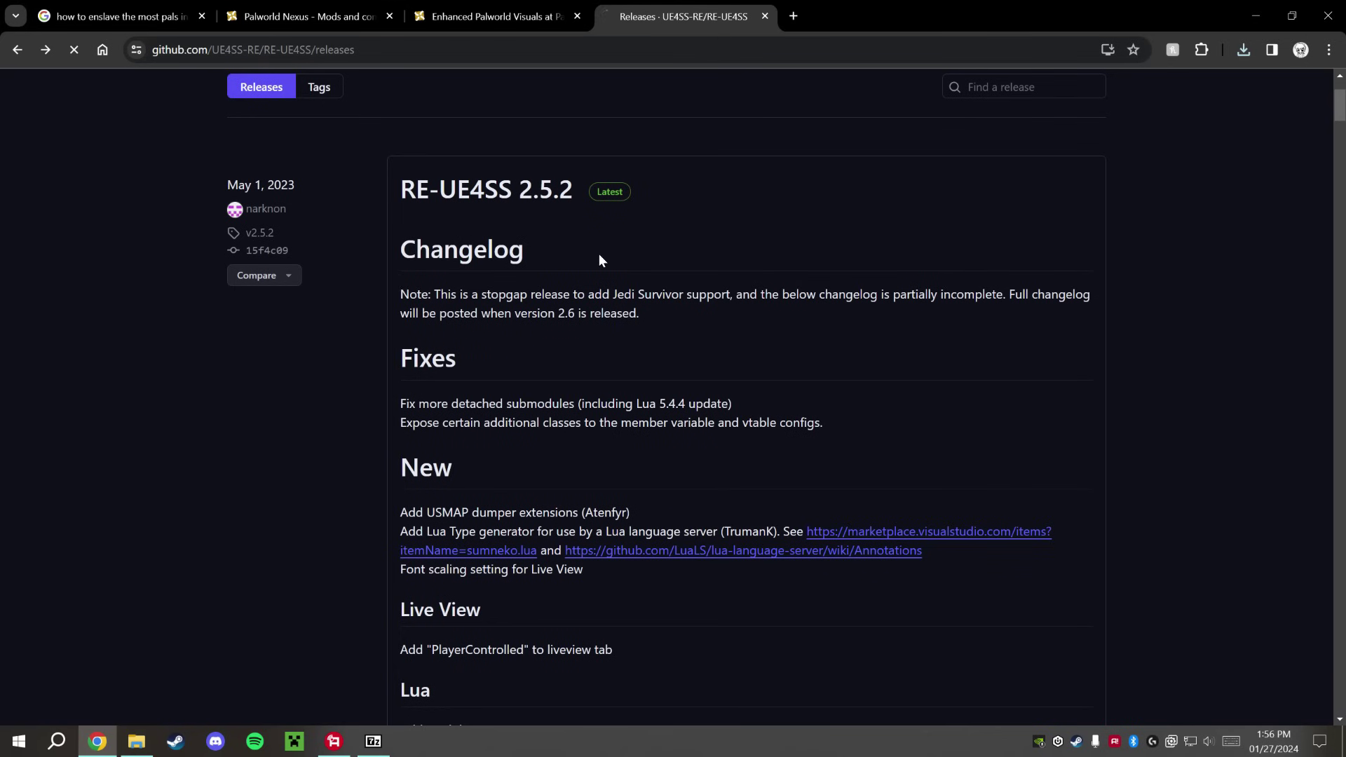
key(alt+Left)
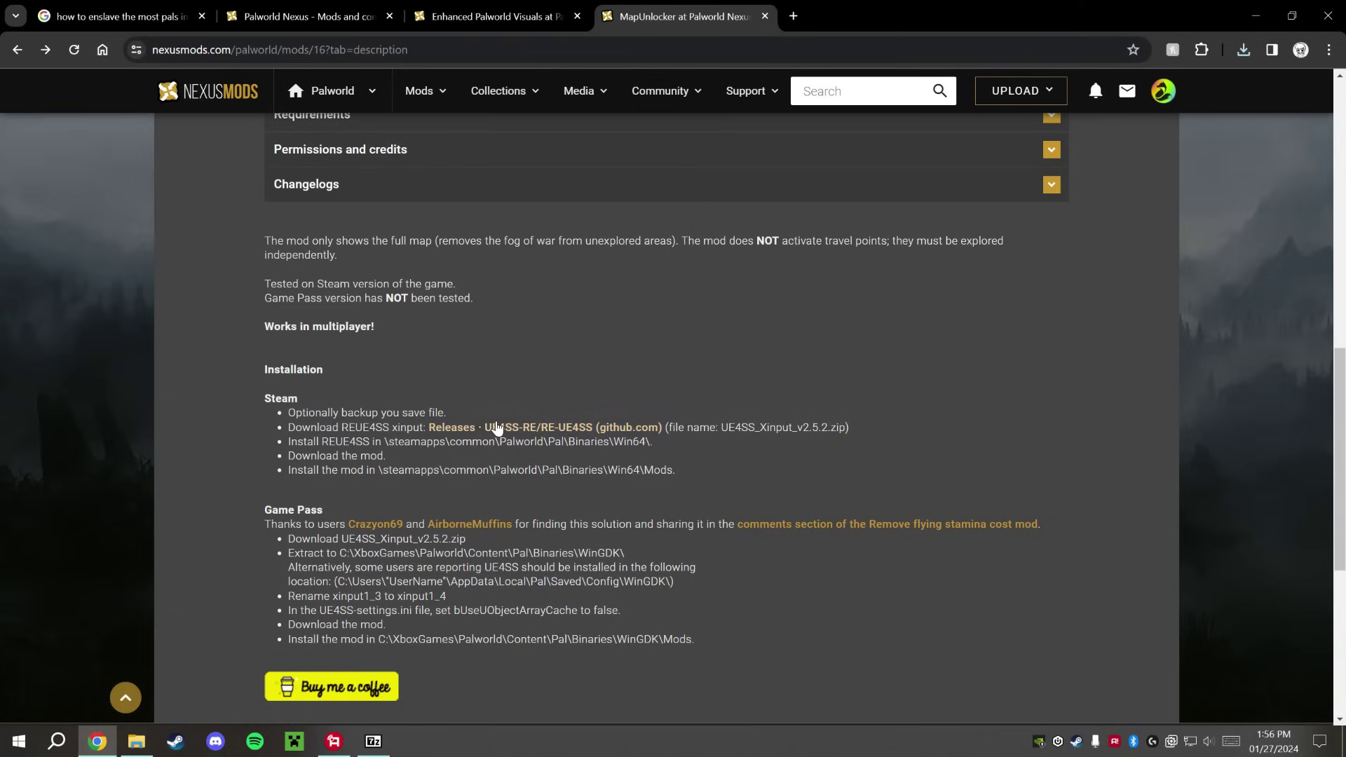
click(1255, 14)
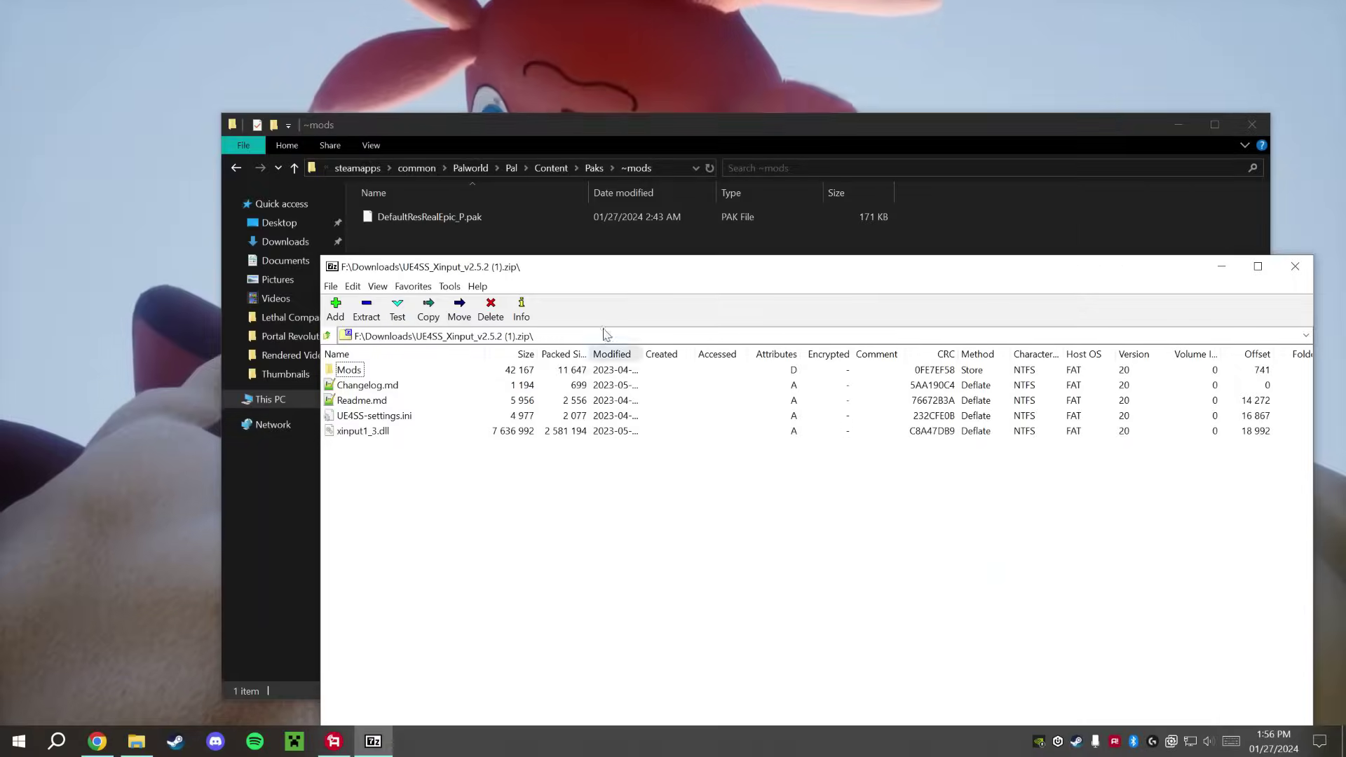
Navigate File Explorer to Palworld's Pal\Binaries\Win64 folder
click(604, 237)
click(511, 168)
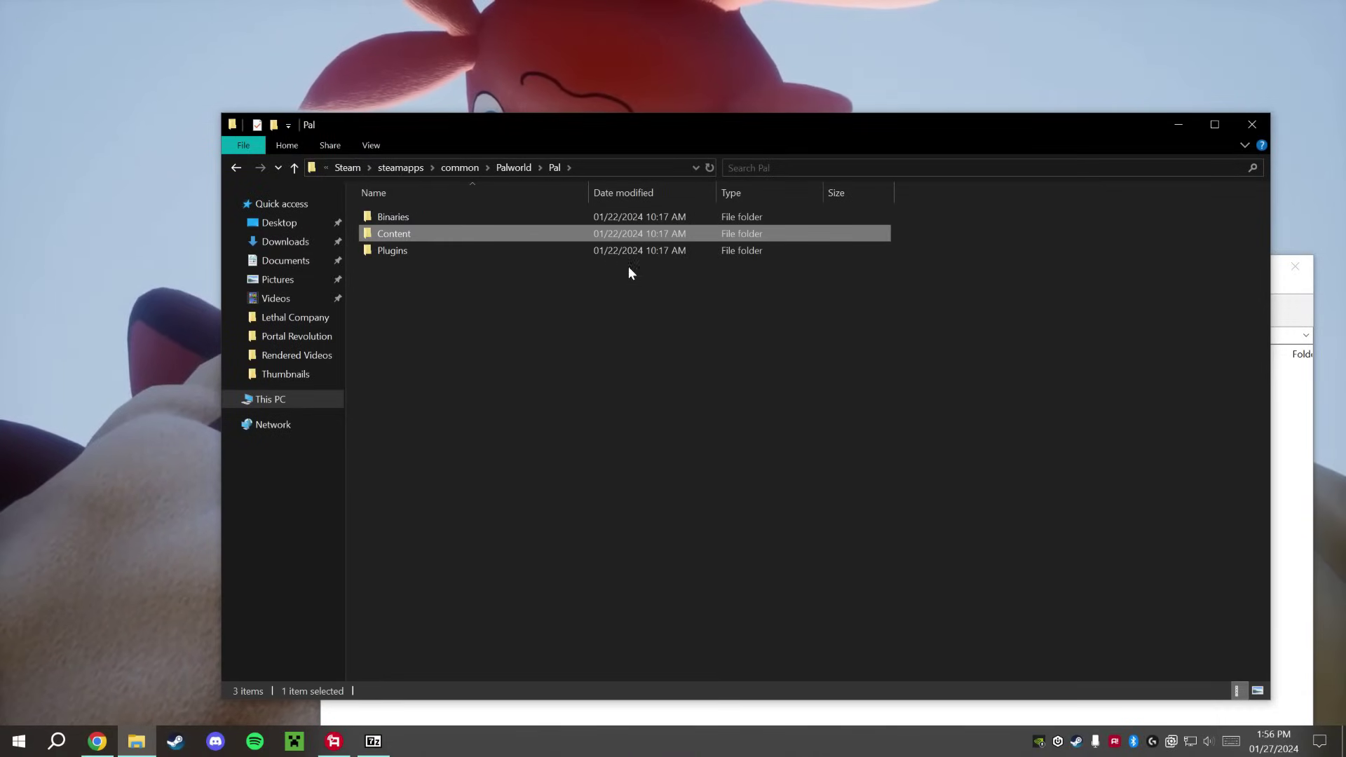
click(424, 346)
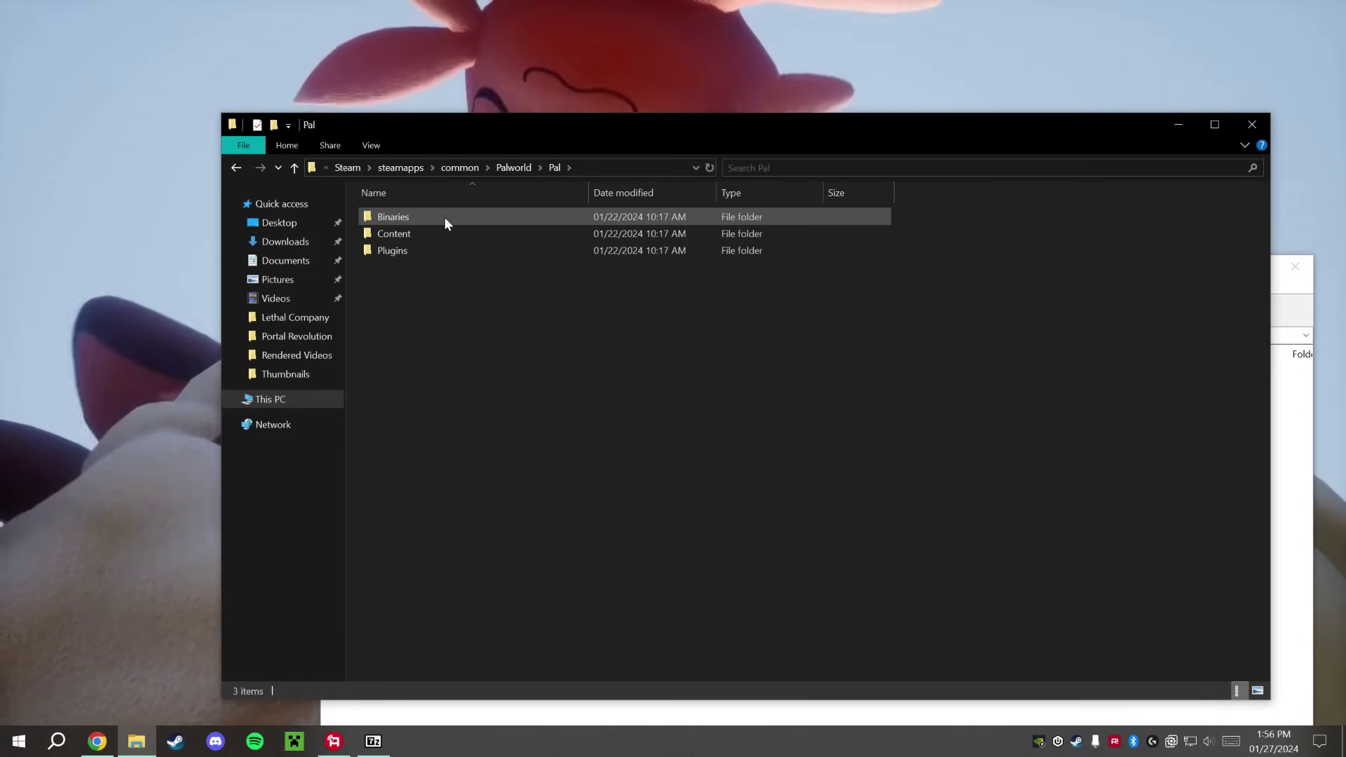
double_click(445, 217)
double_click(427, 216)
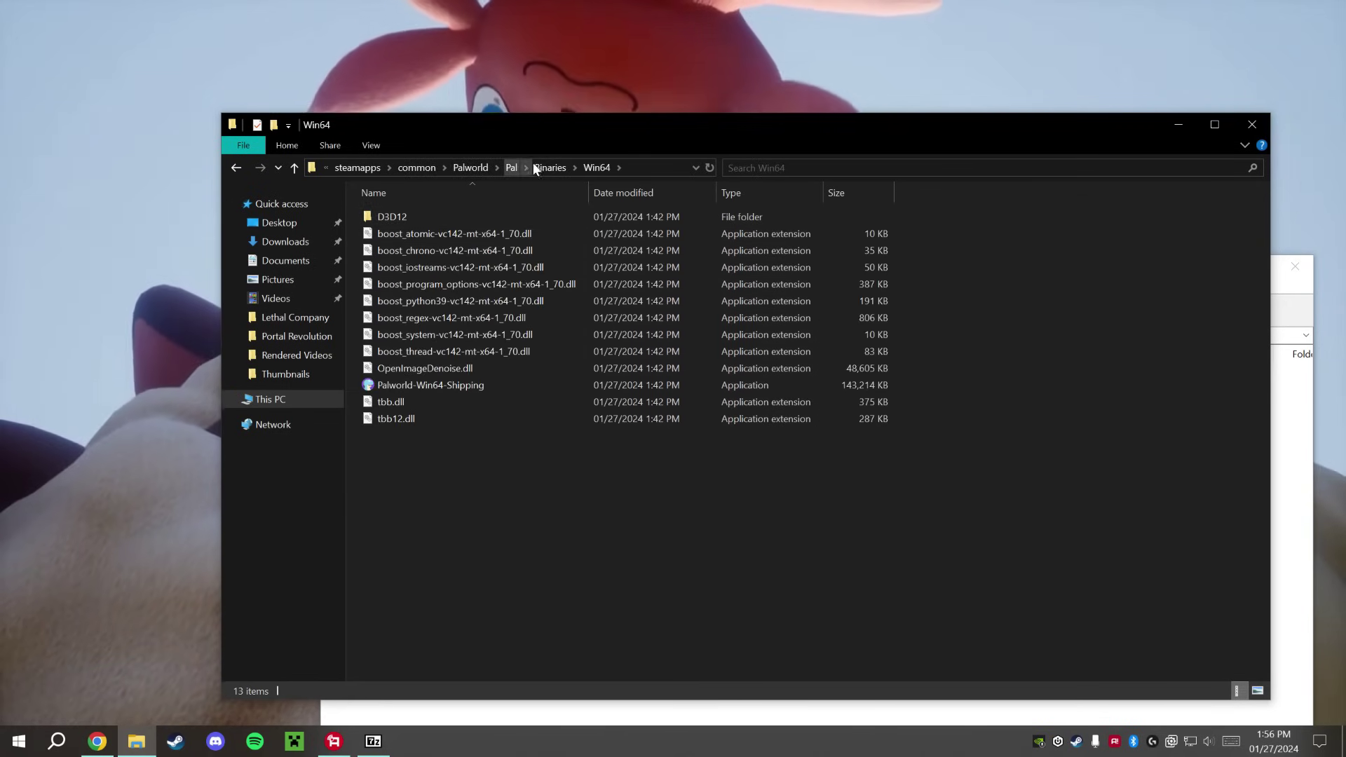
Drag all UE4SS files (Mods, UE4SS-settings.ini, xinput1_3.dll) into Win64, then close 7-Zip
click(1292, 561)
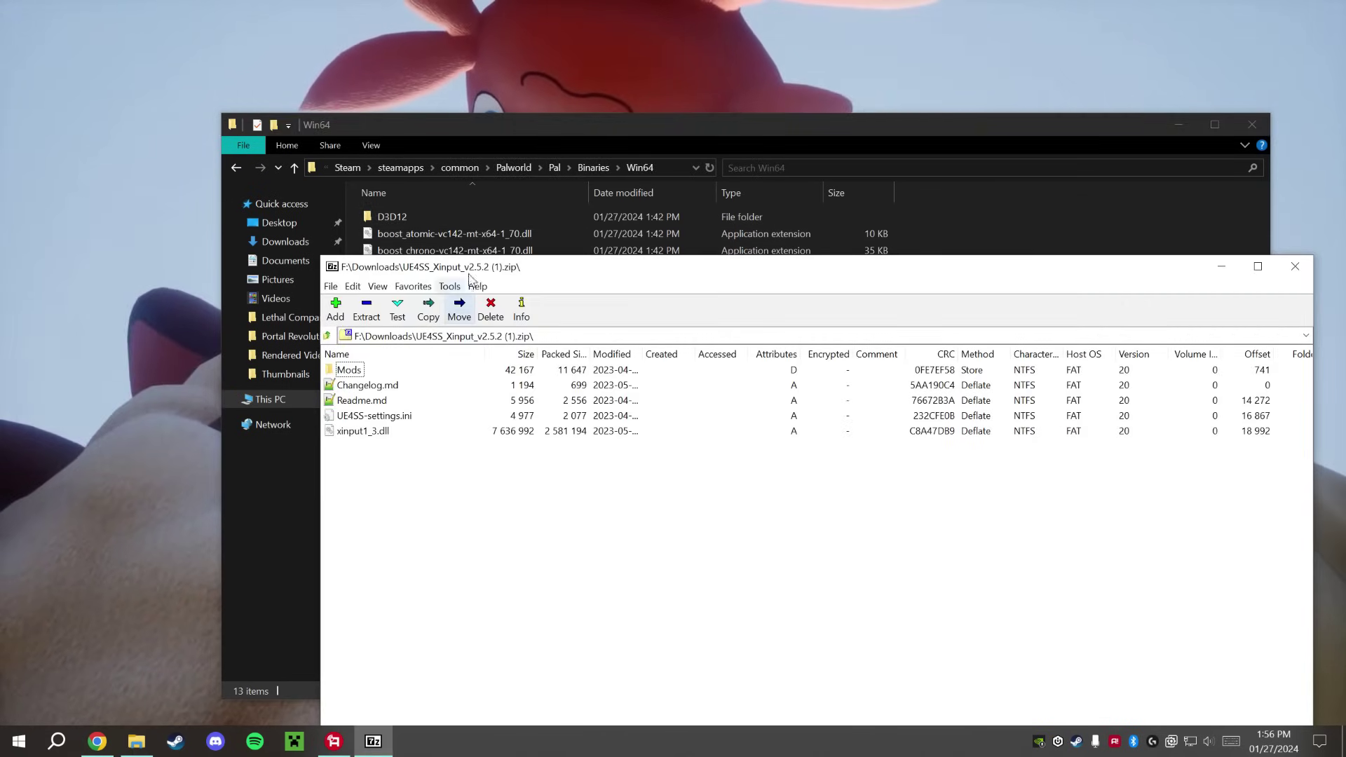
drag(470, 273, 784, 410)
drag(704, 600, 852, 514)
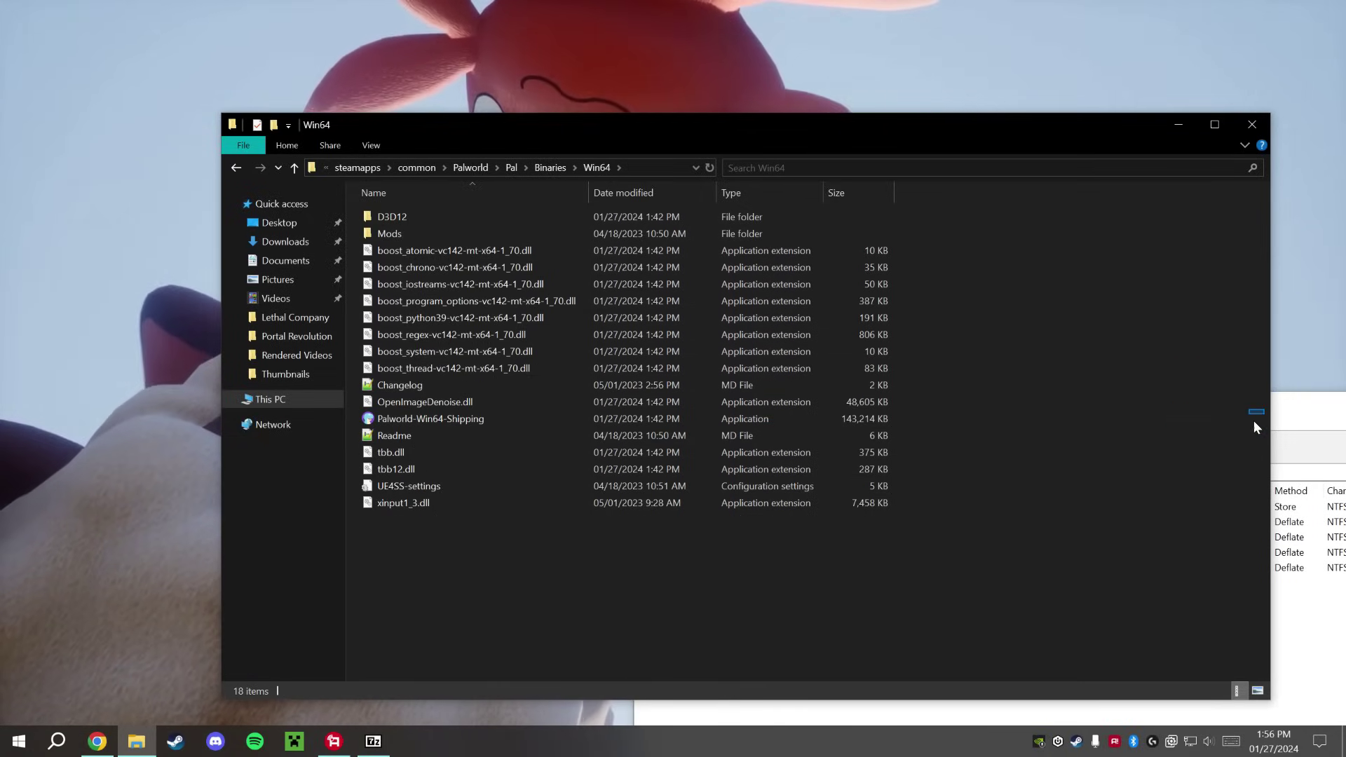
drag(1290, 403, 461, 394)
click(788, 382)
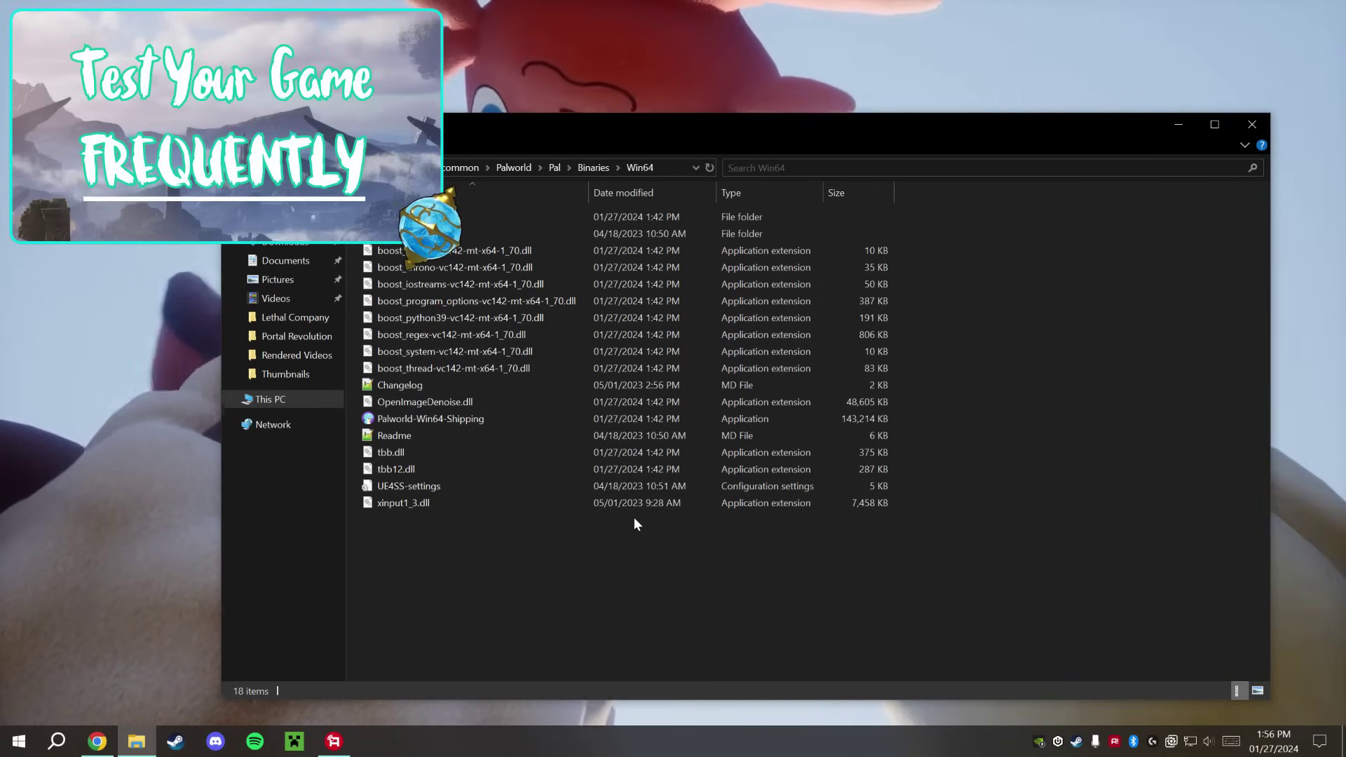
click(175, 742)
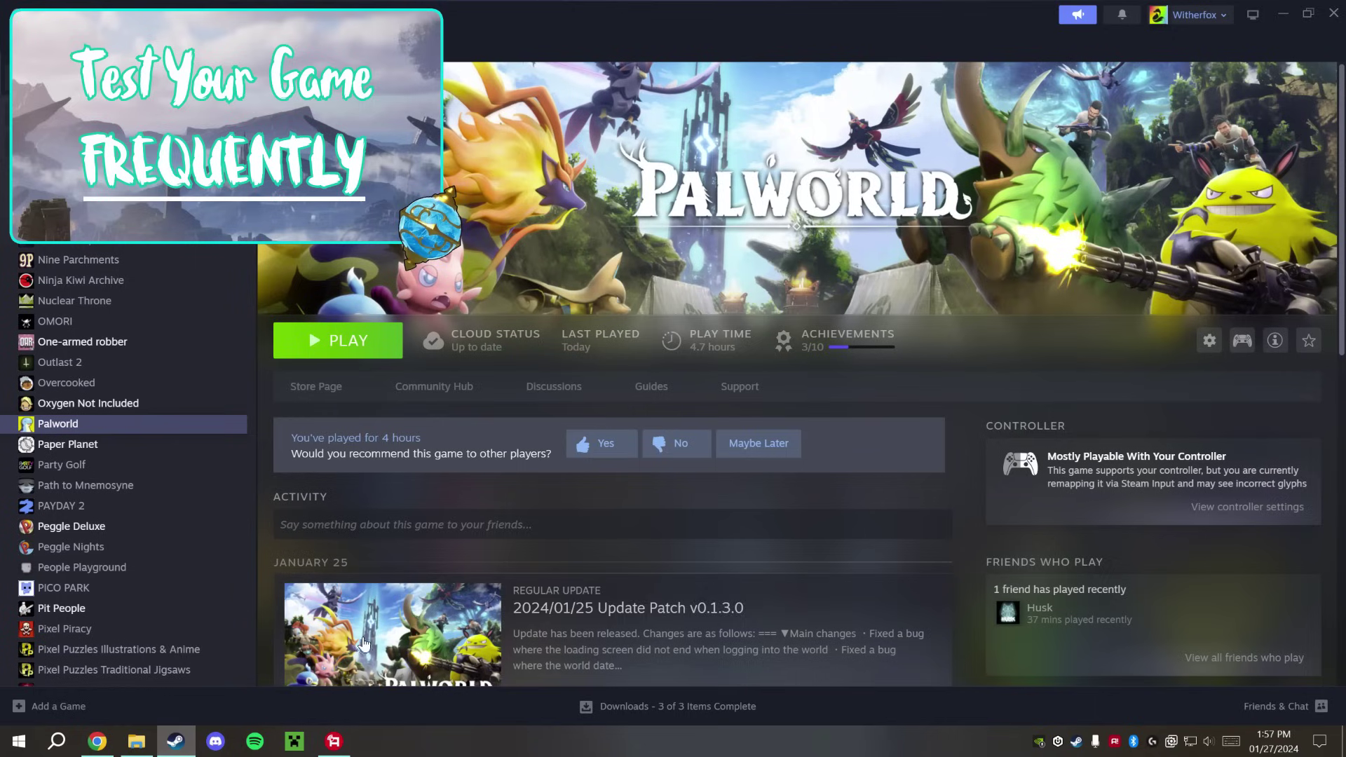
Launch Palworld from Steam and load the saved world on the beach
click(390, 342)
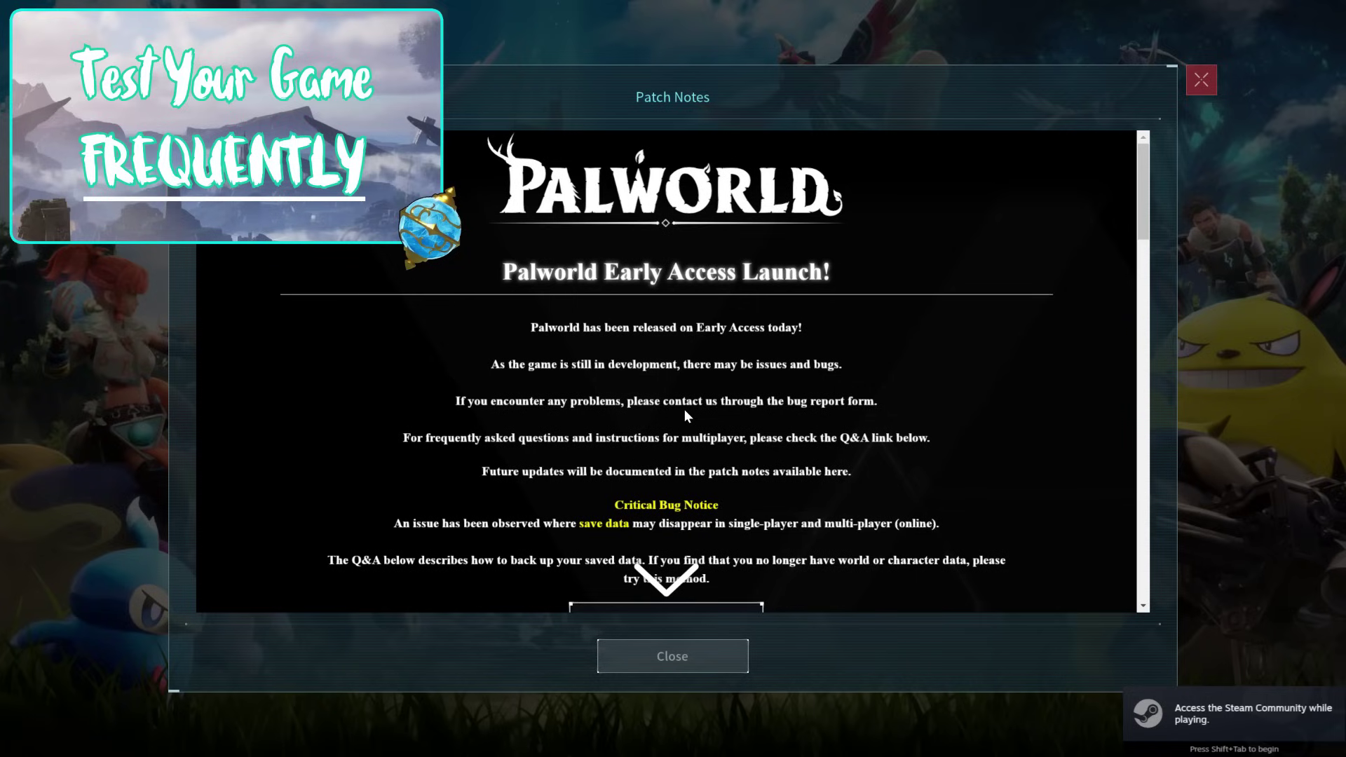
click(705, 656)
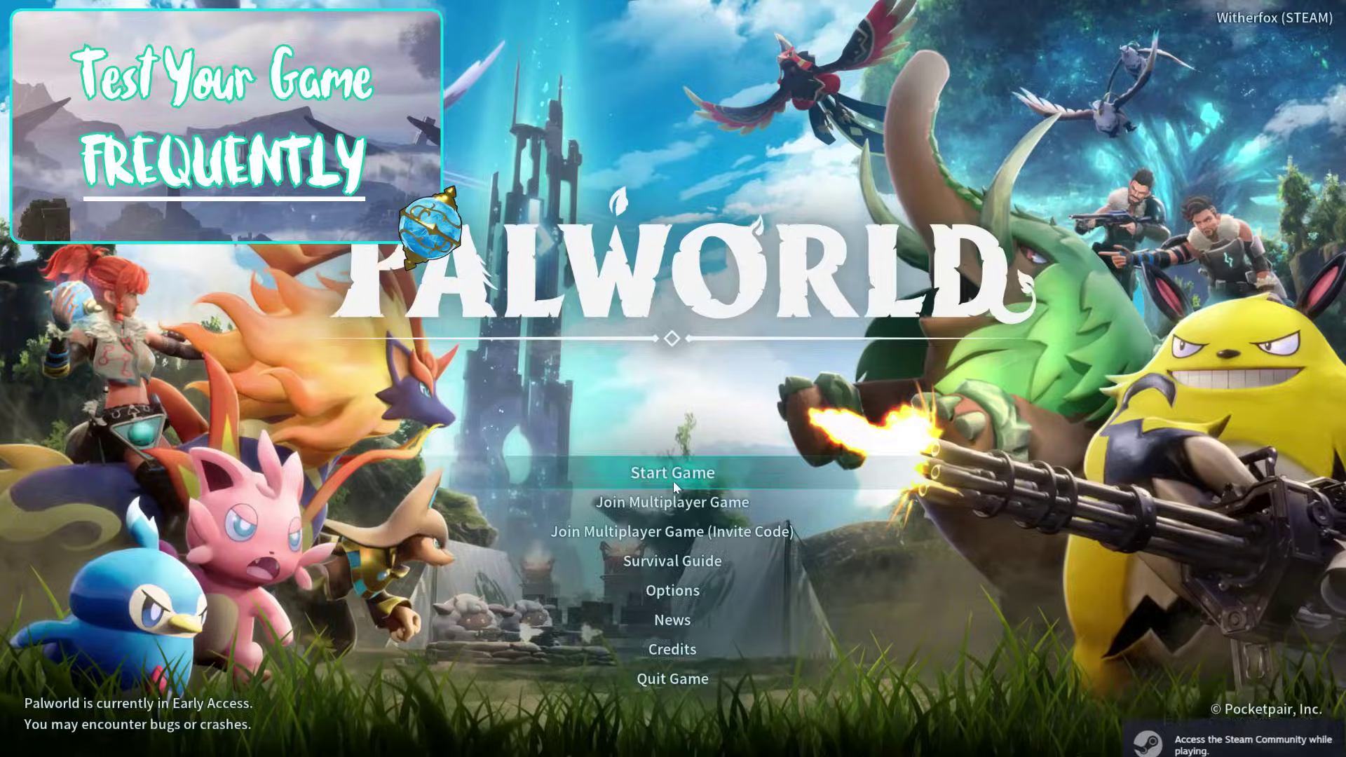
click(675, 470)
click(551, 181)
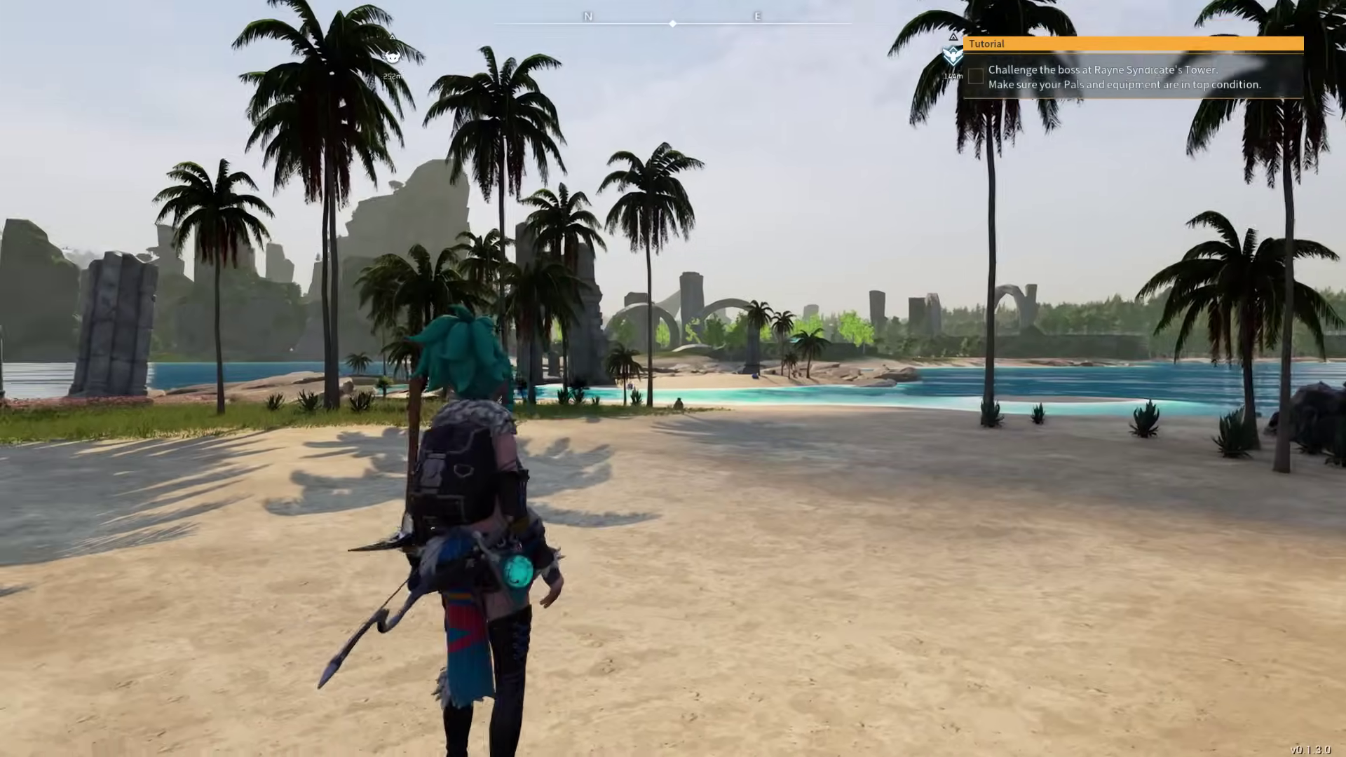
Run the character along the beach toward the palms and cliff, then switch back to Steam
key(a)
key(w)
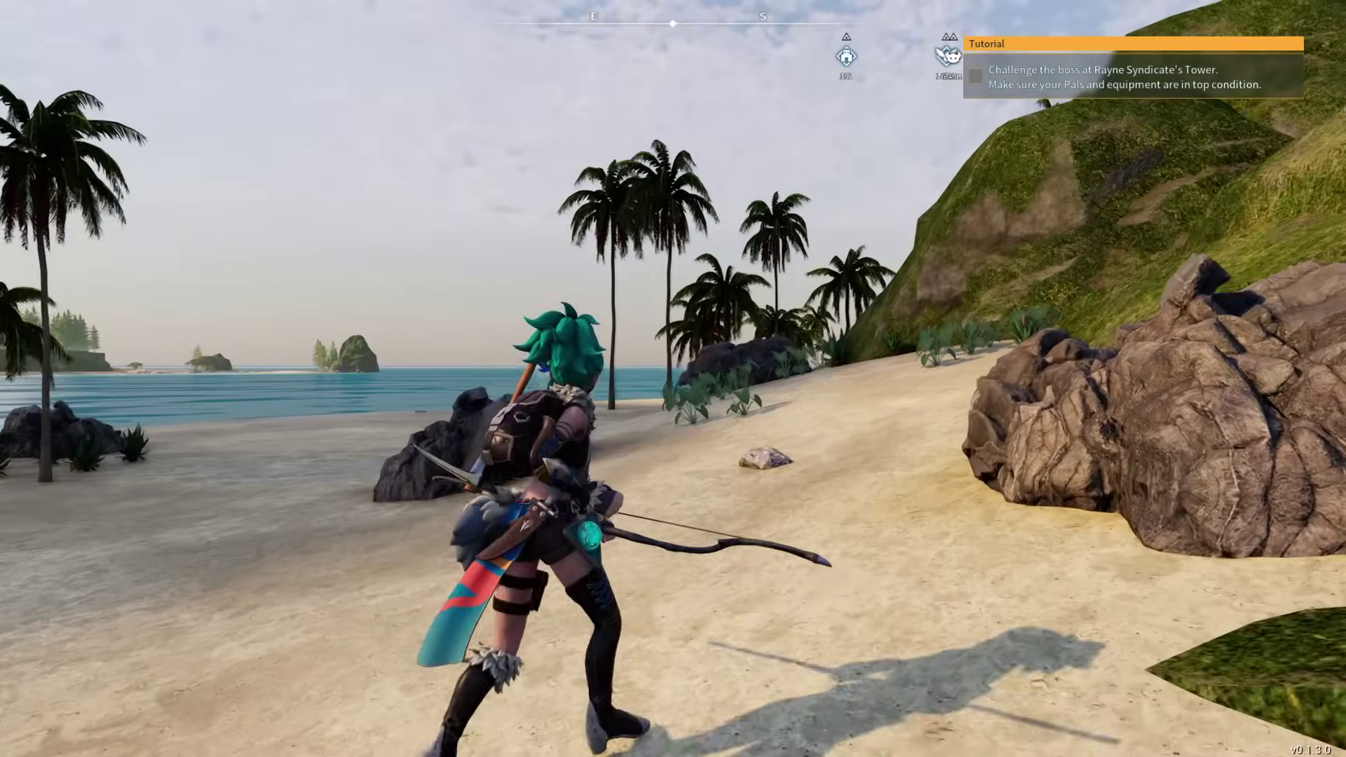
key(w)
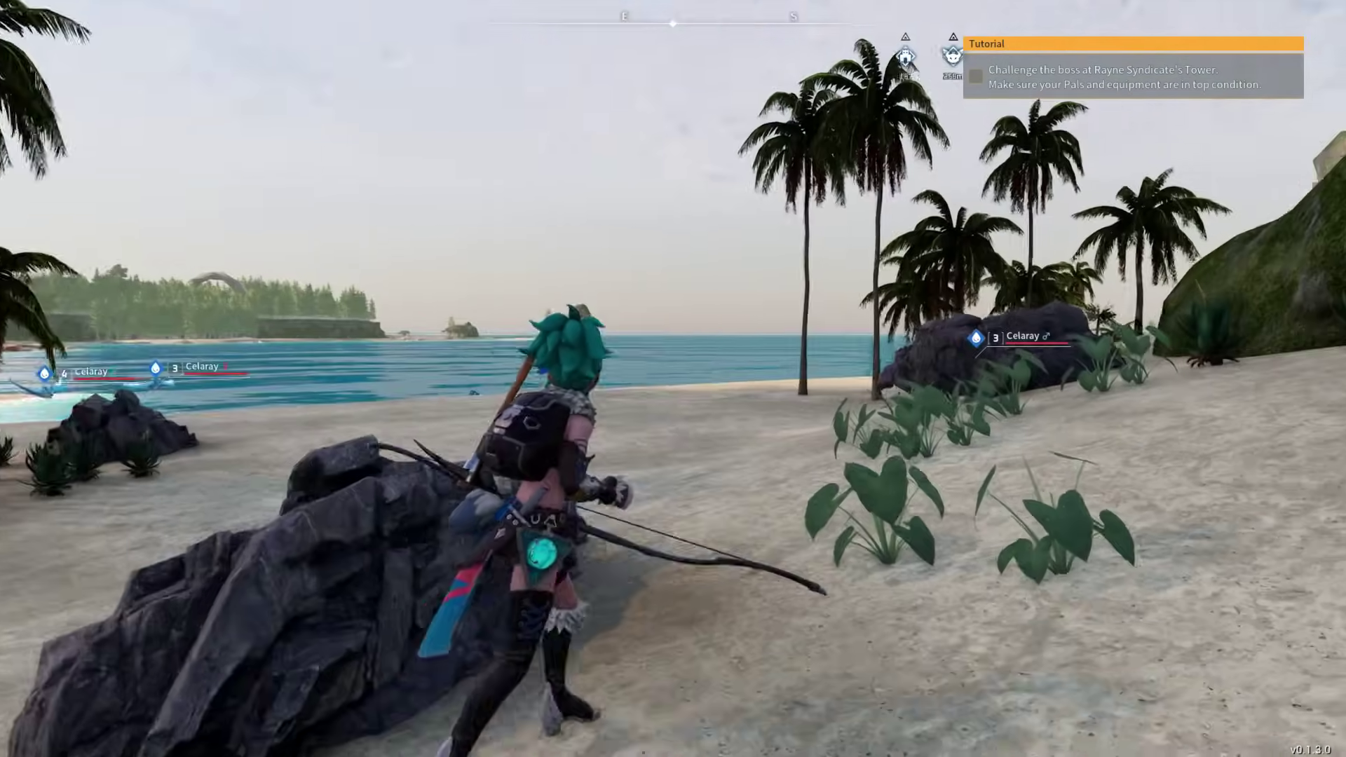
key(w)
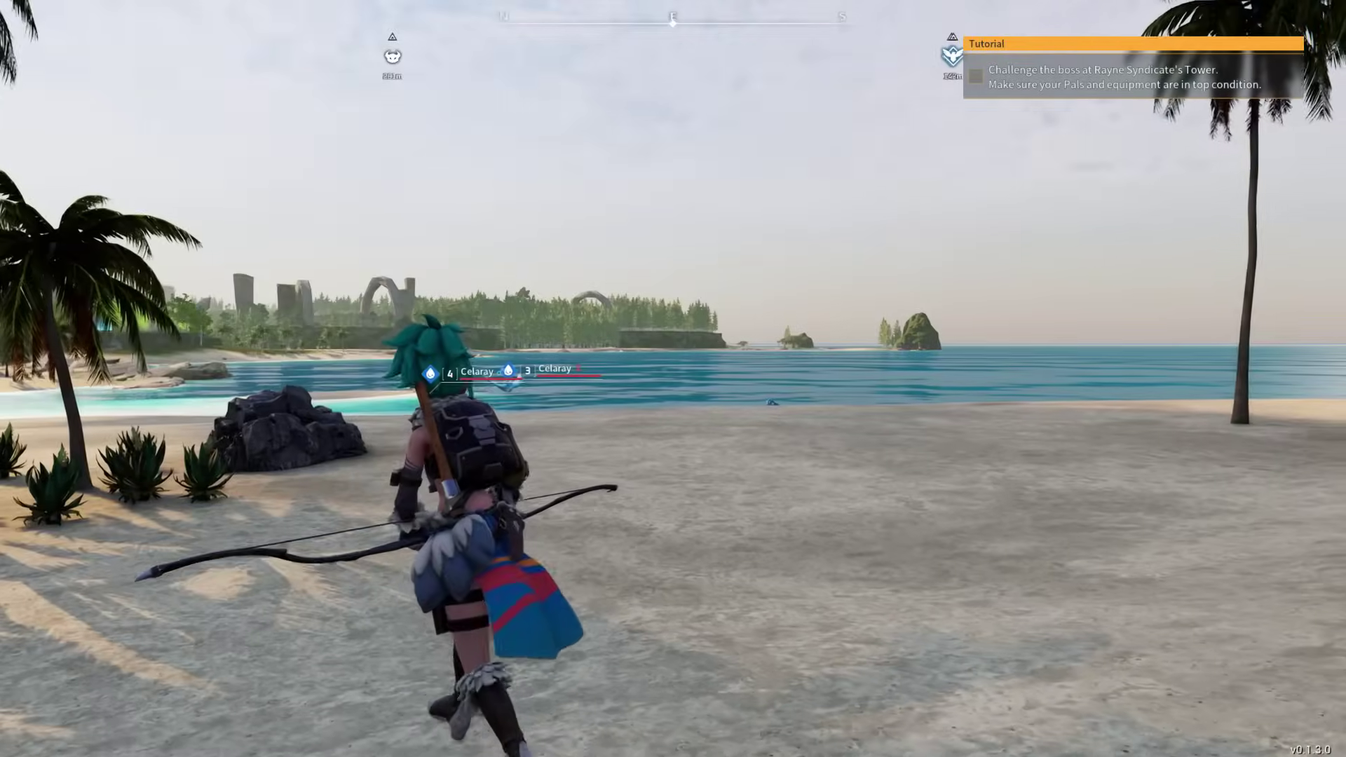
key(w)
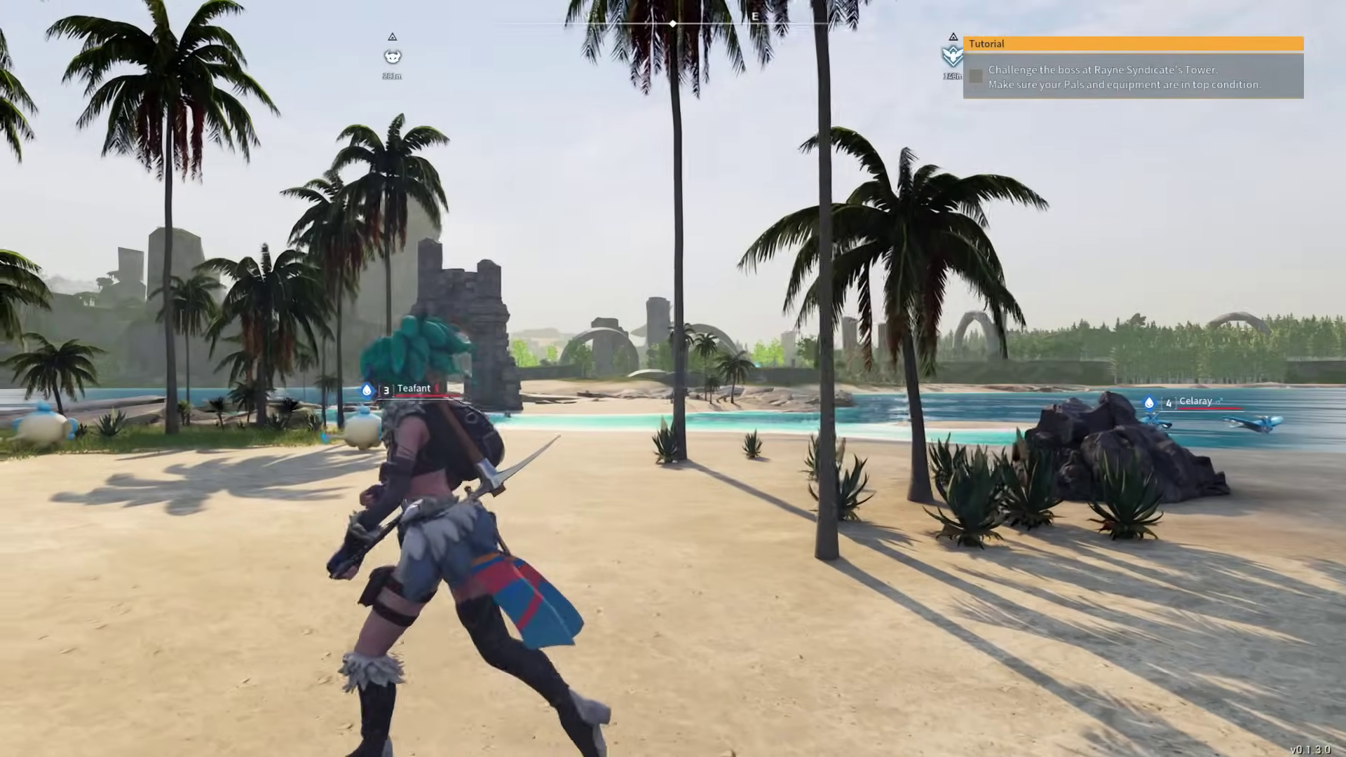
key(w)
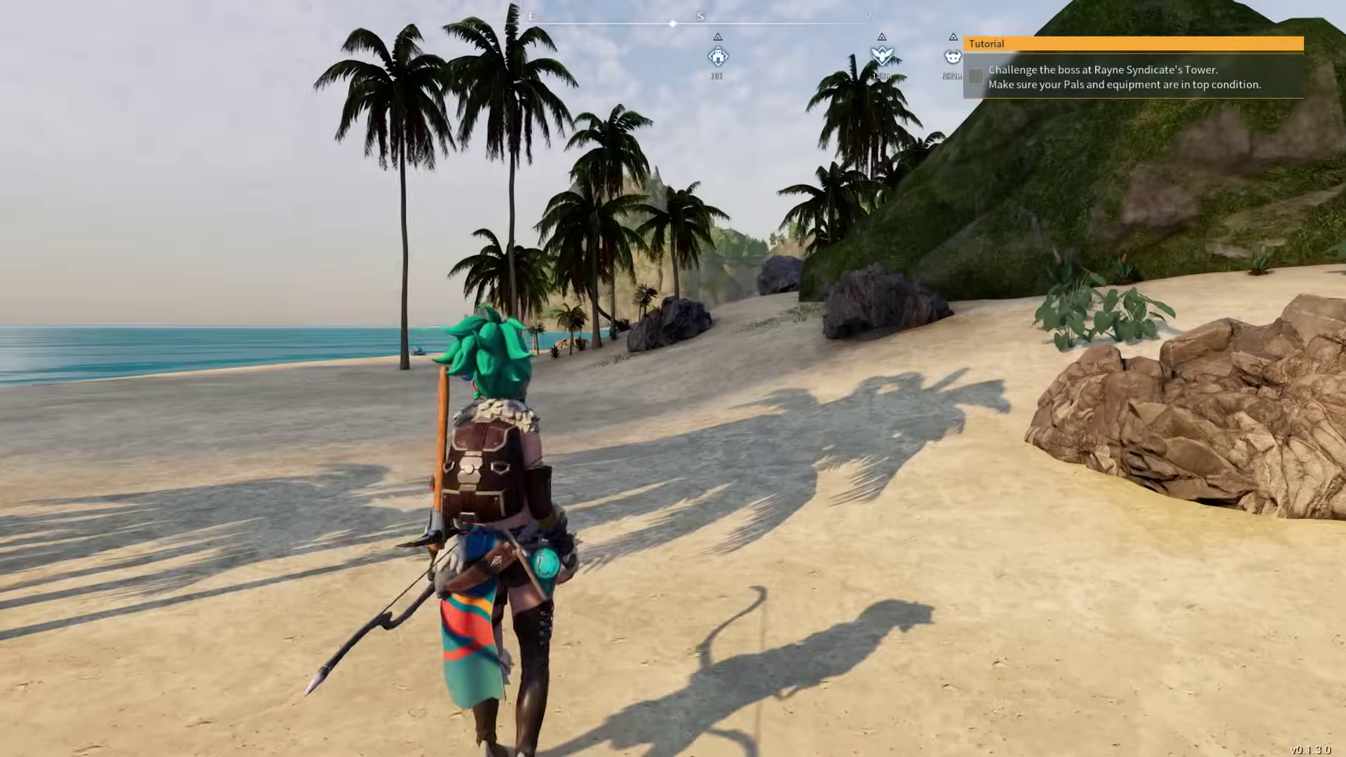
key(w)
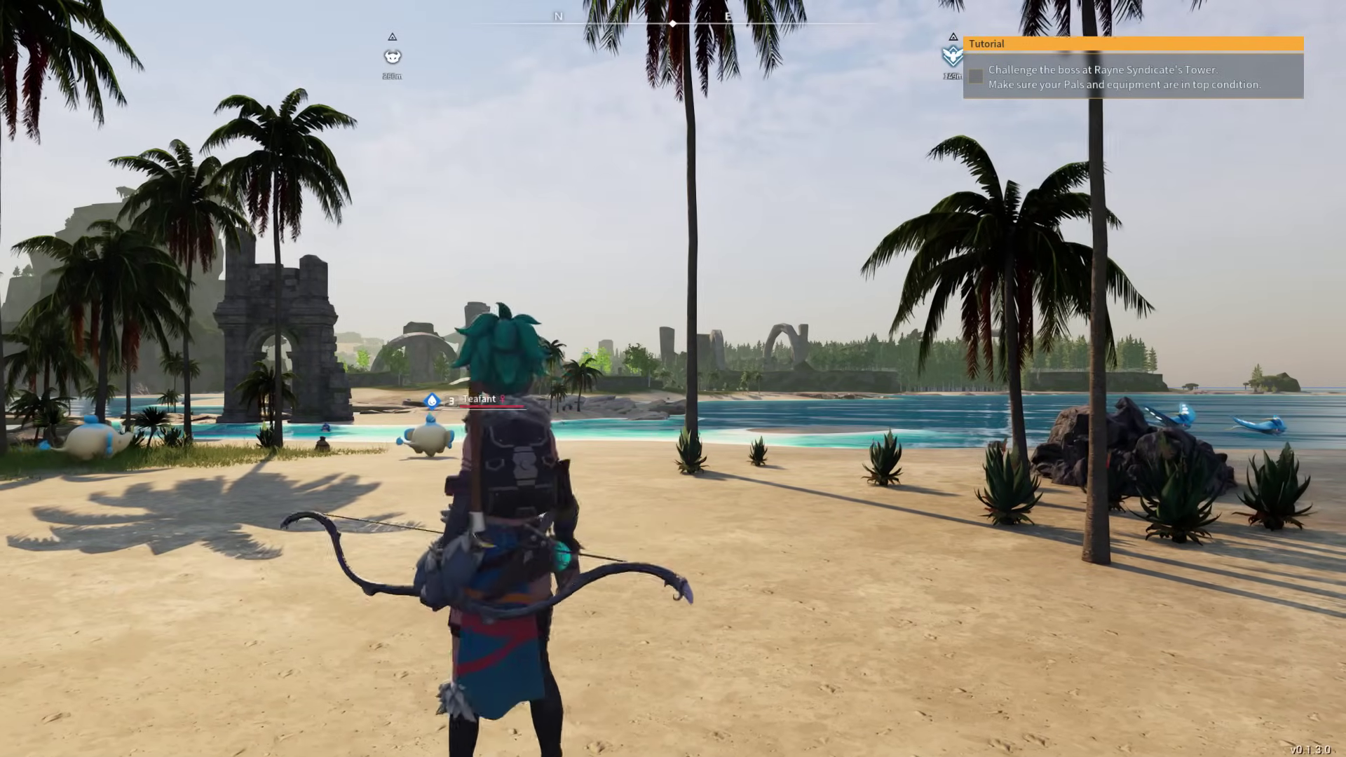
key(w)
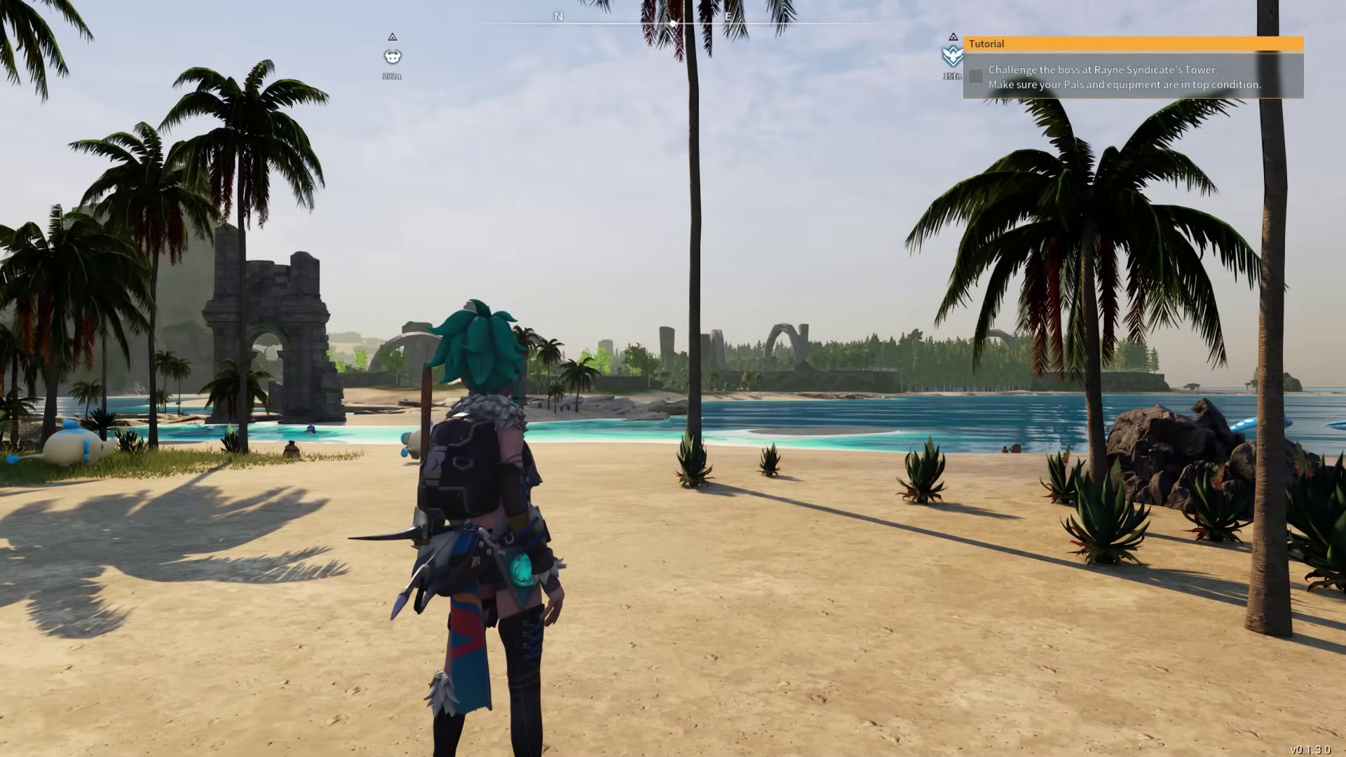
scroll(673, 379, down, 1)
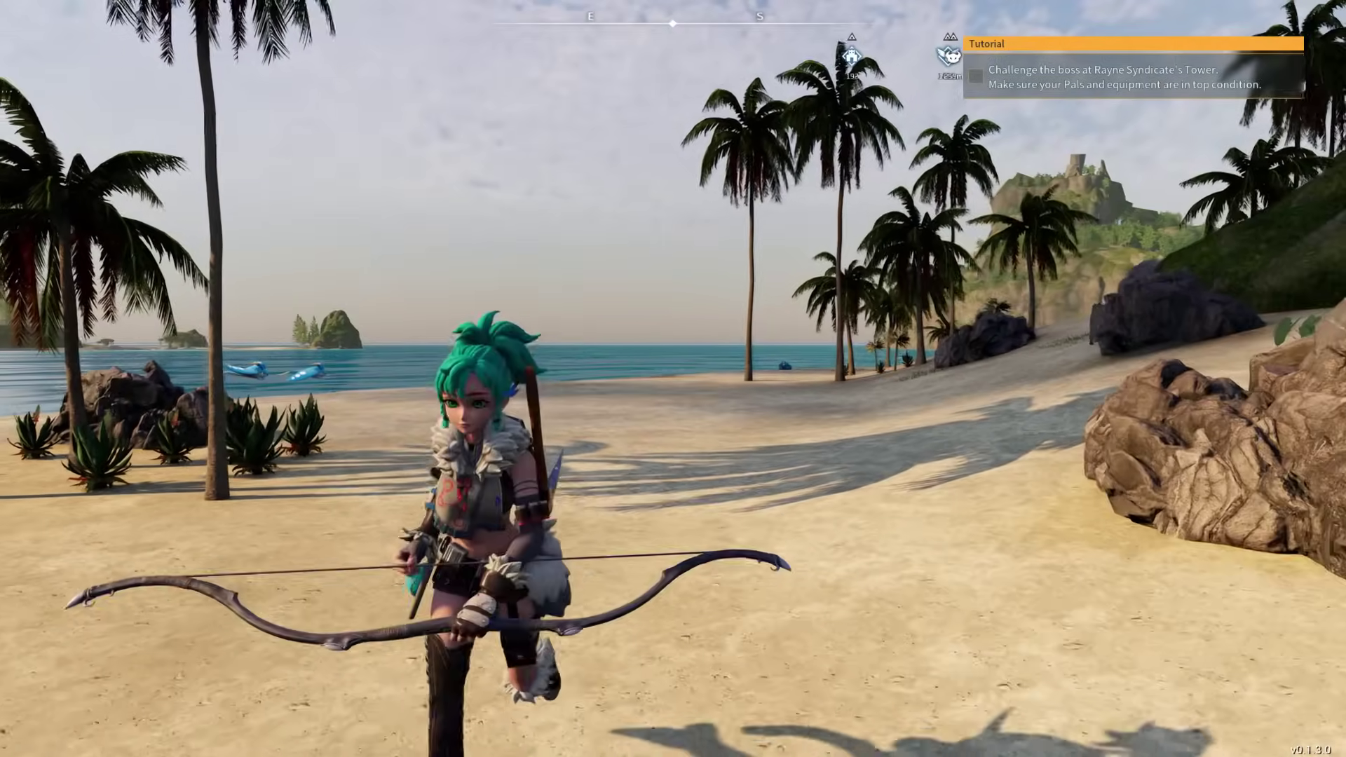
key(w)
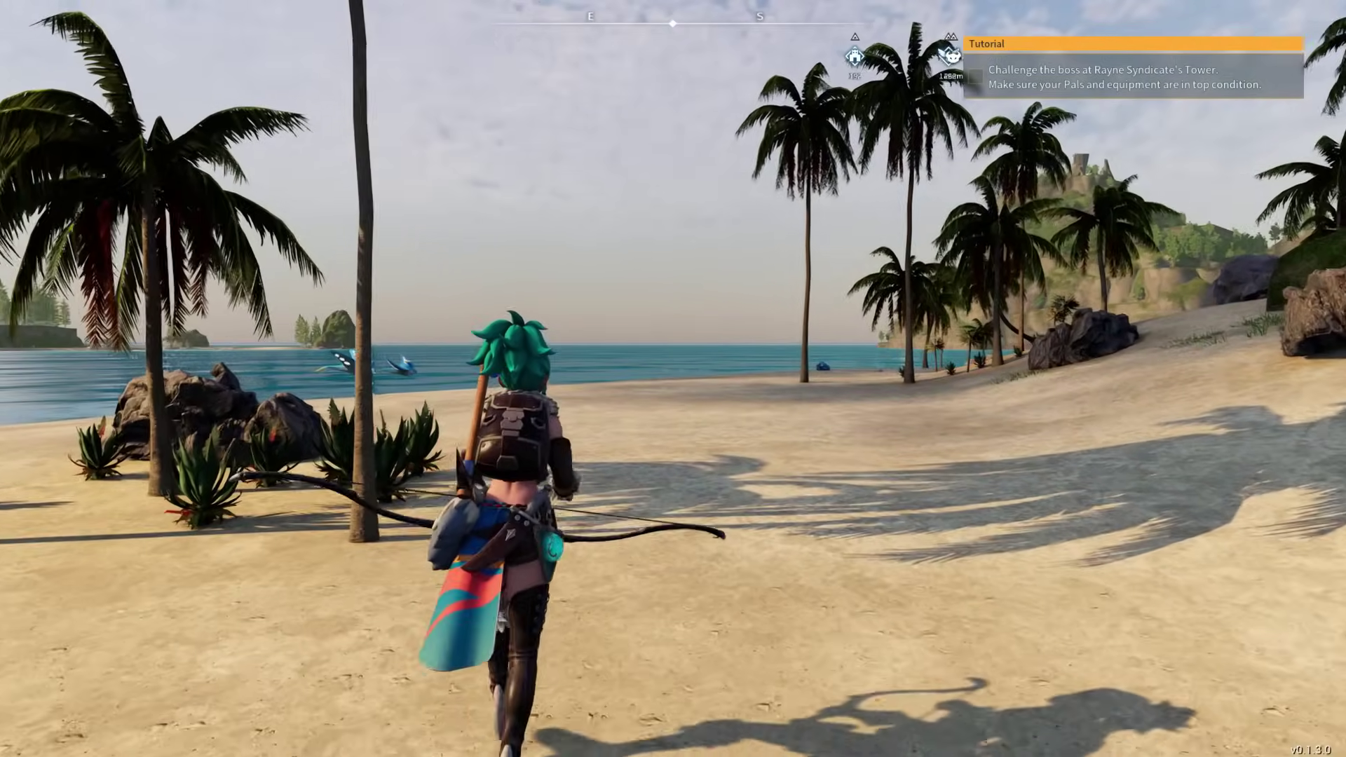
key(w)
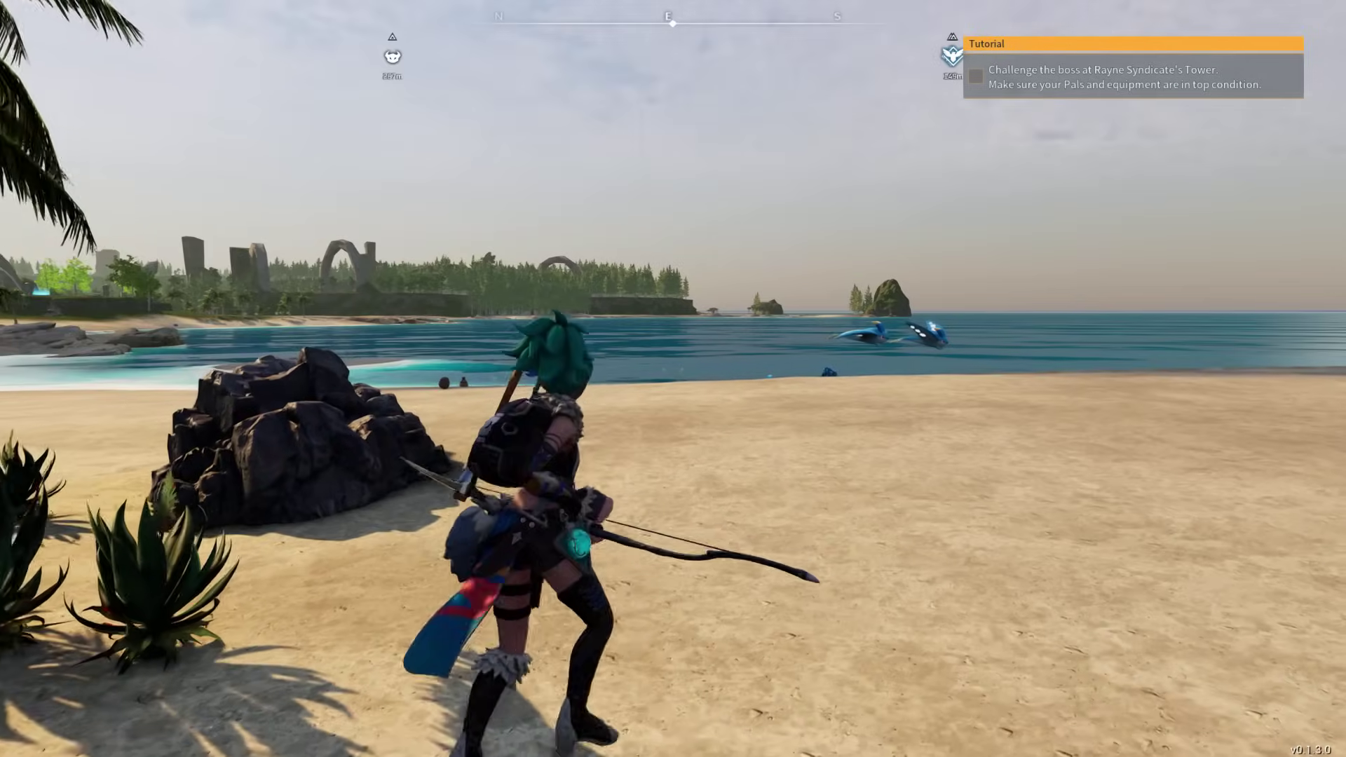
key(w)
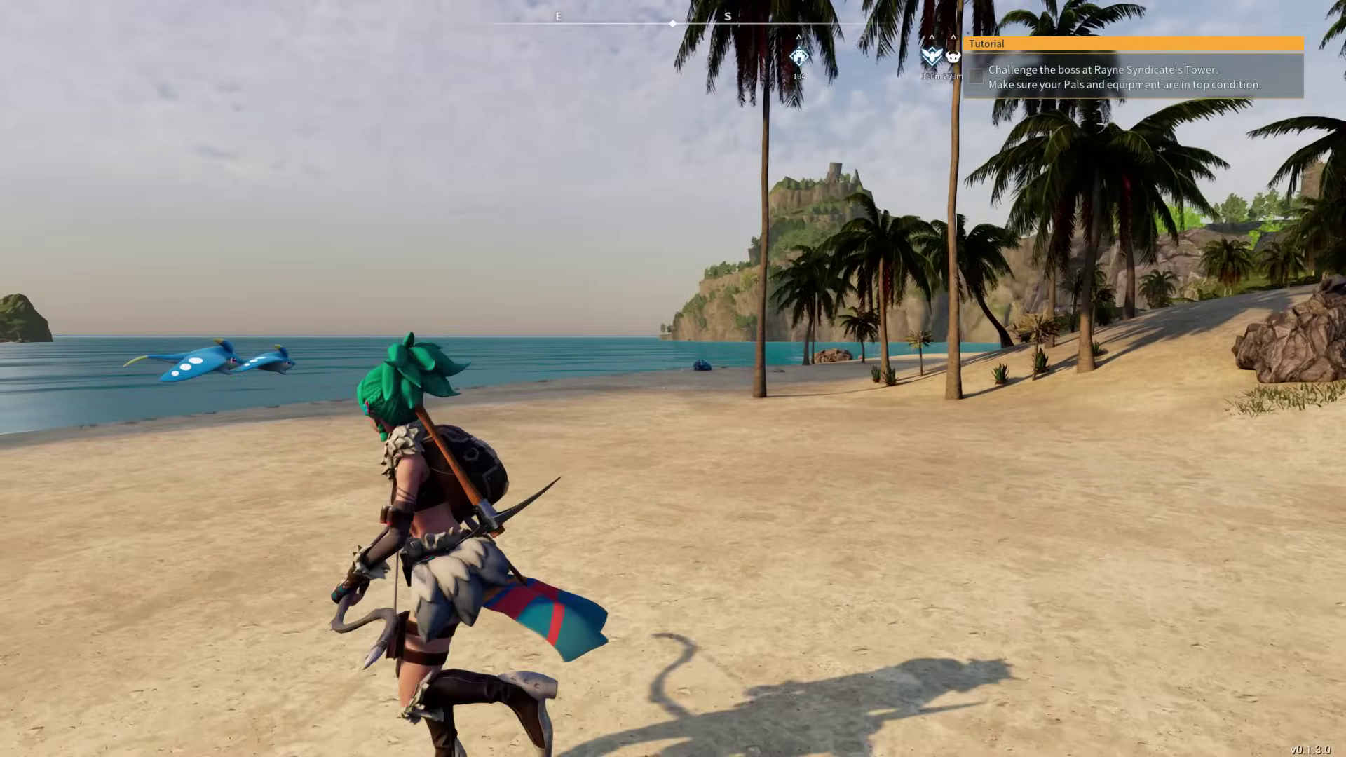
key(w)
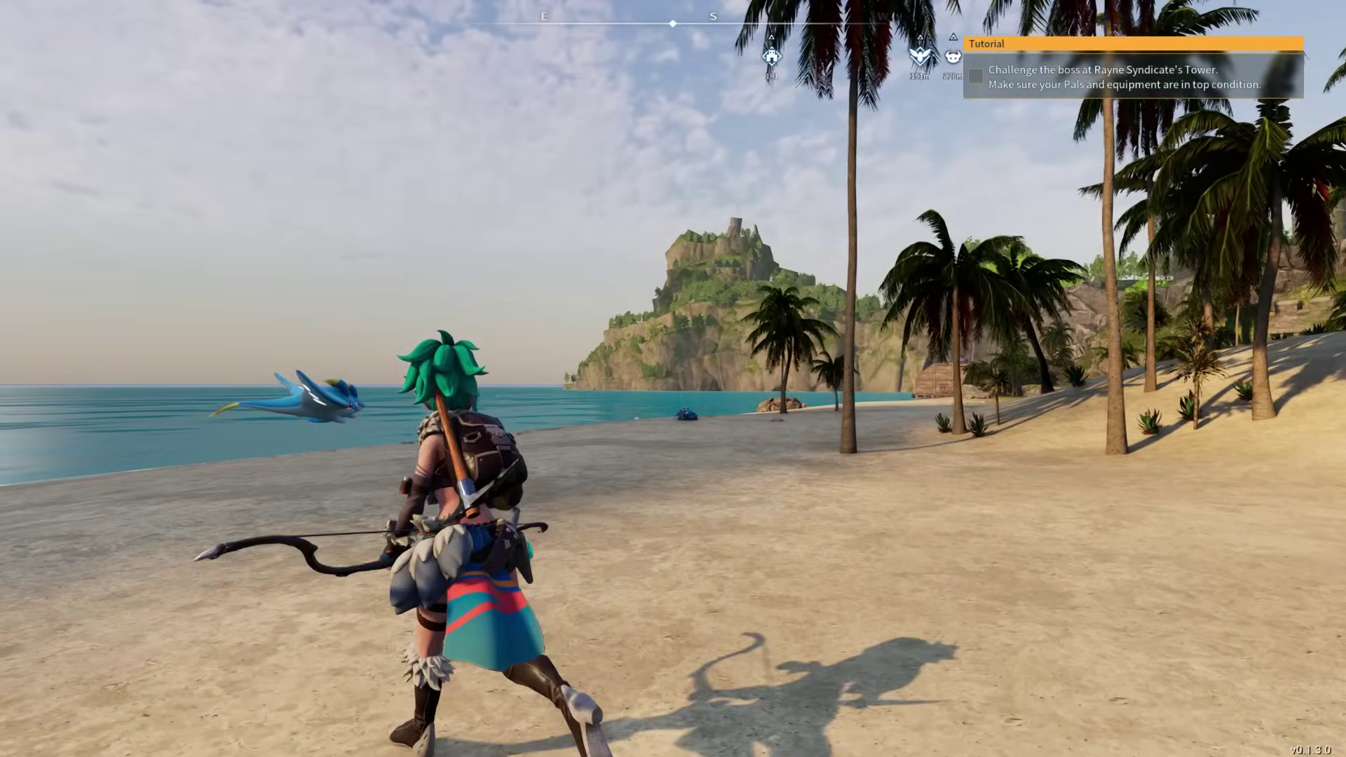
key(w)
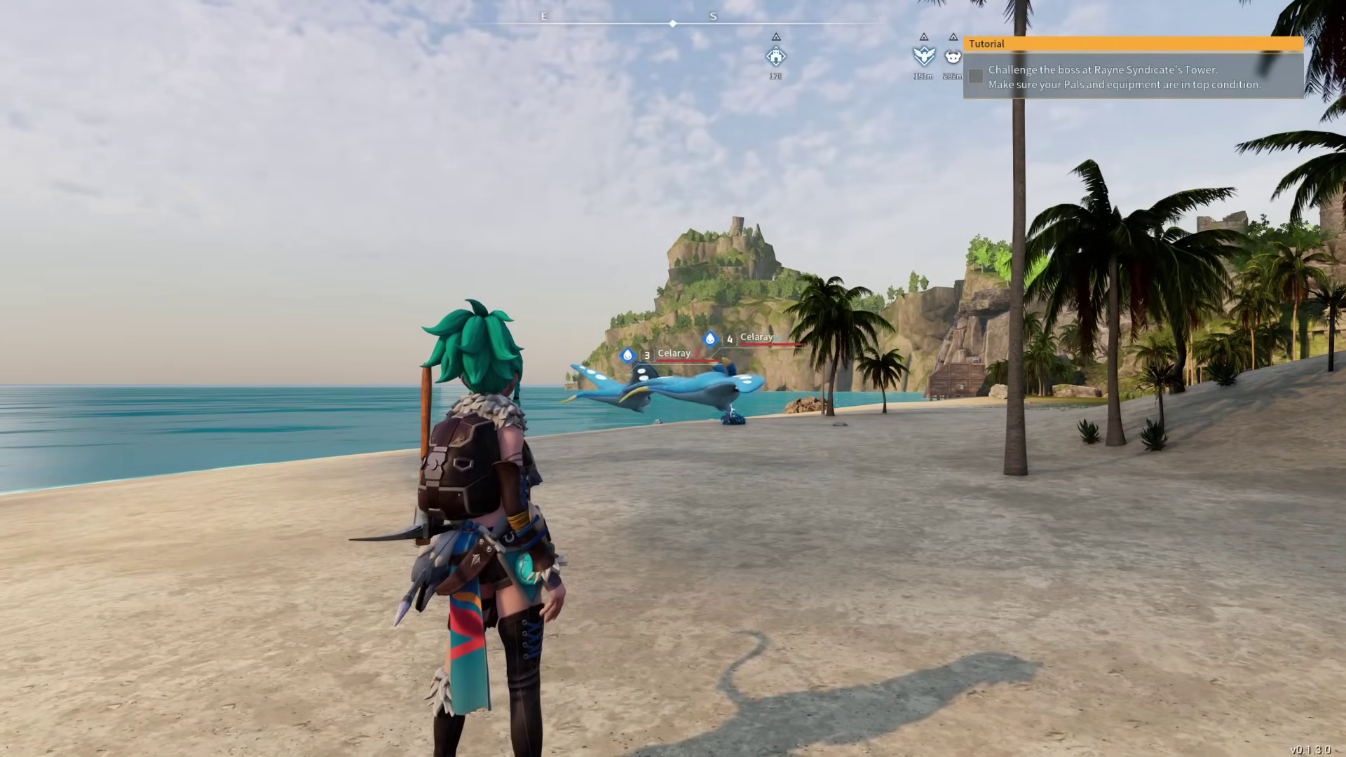
key(alt+Tab)
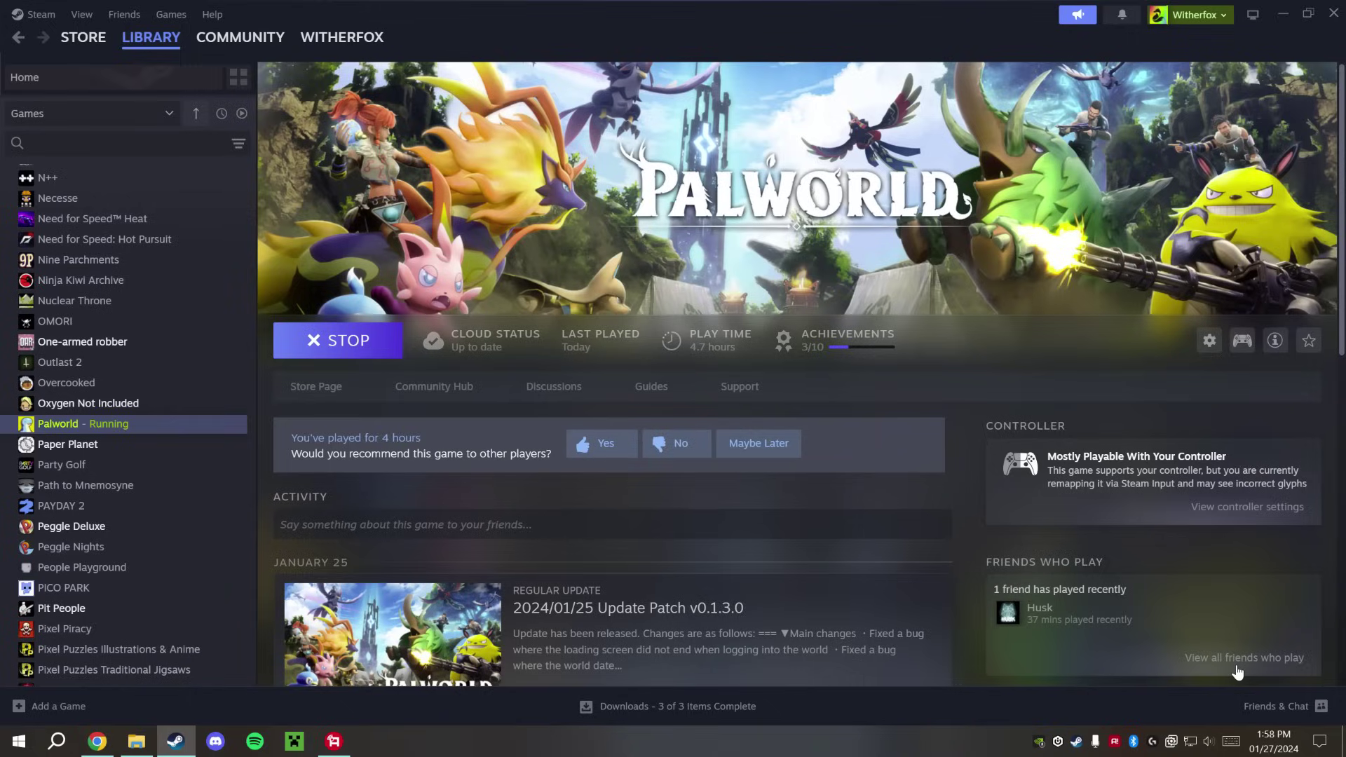
Minimize Steam and scroll through the MapUnlocker page's Installation section in Chrome
click(1283, 12)
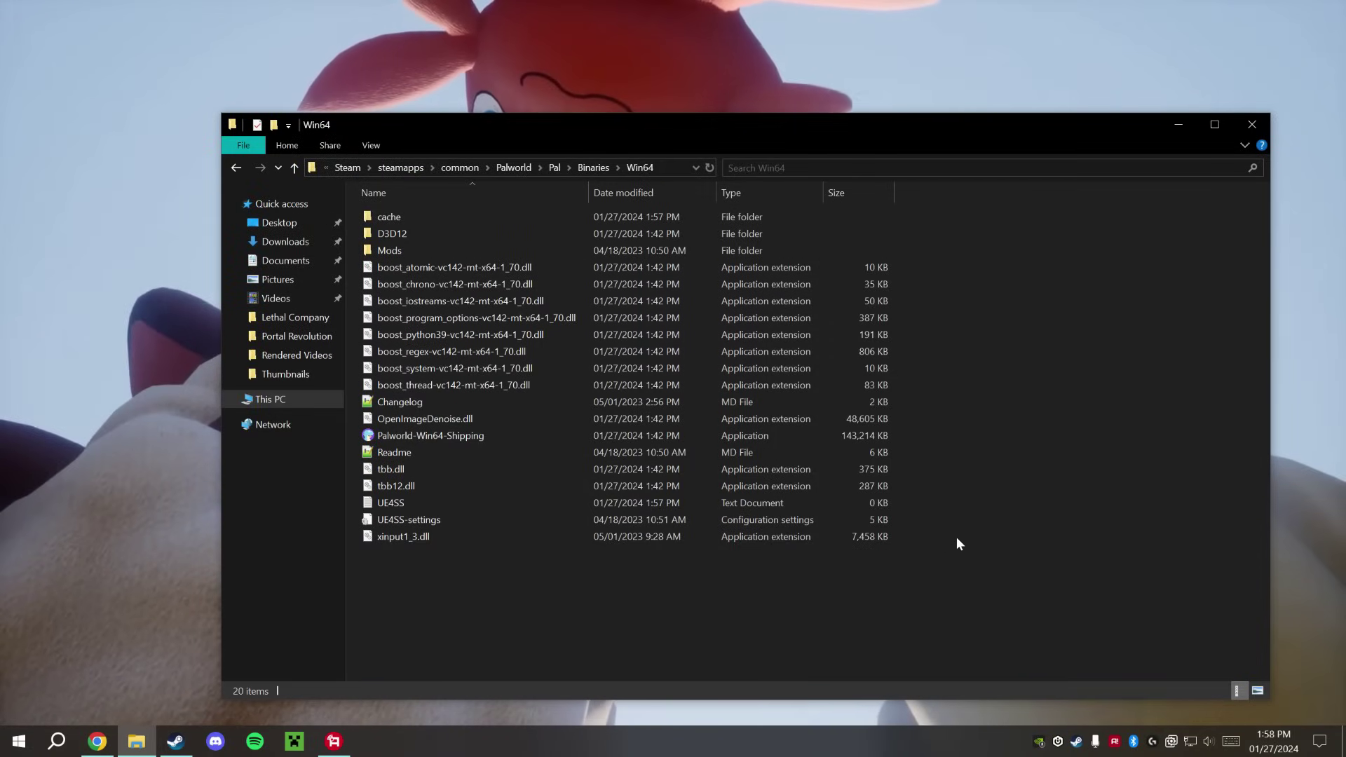
click(96, 741)
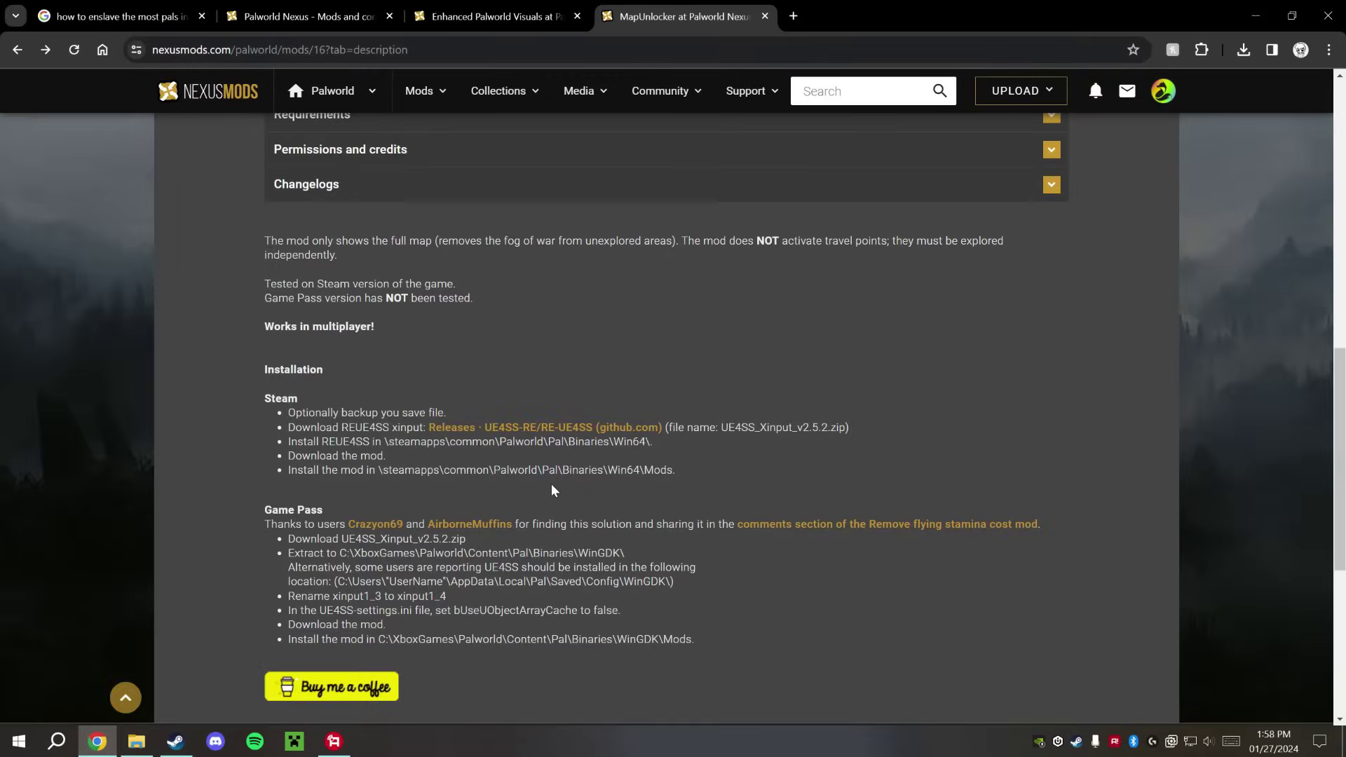
scroll(547, 486, up, 10)
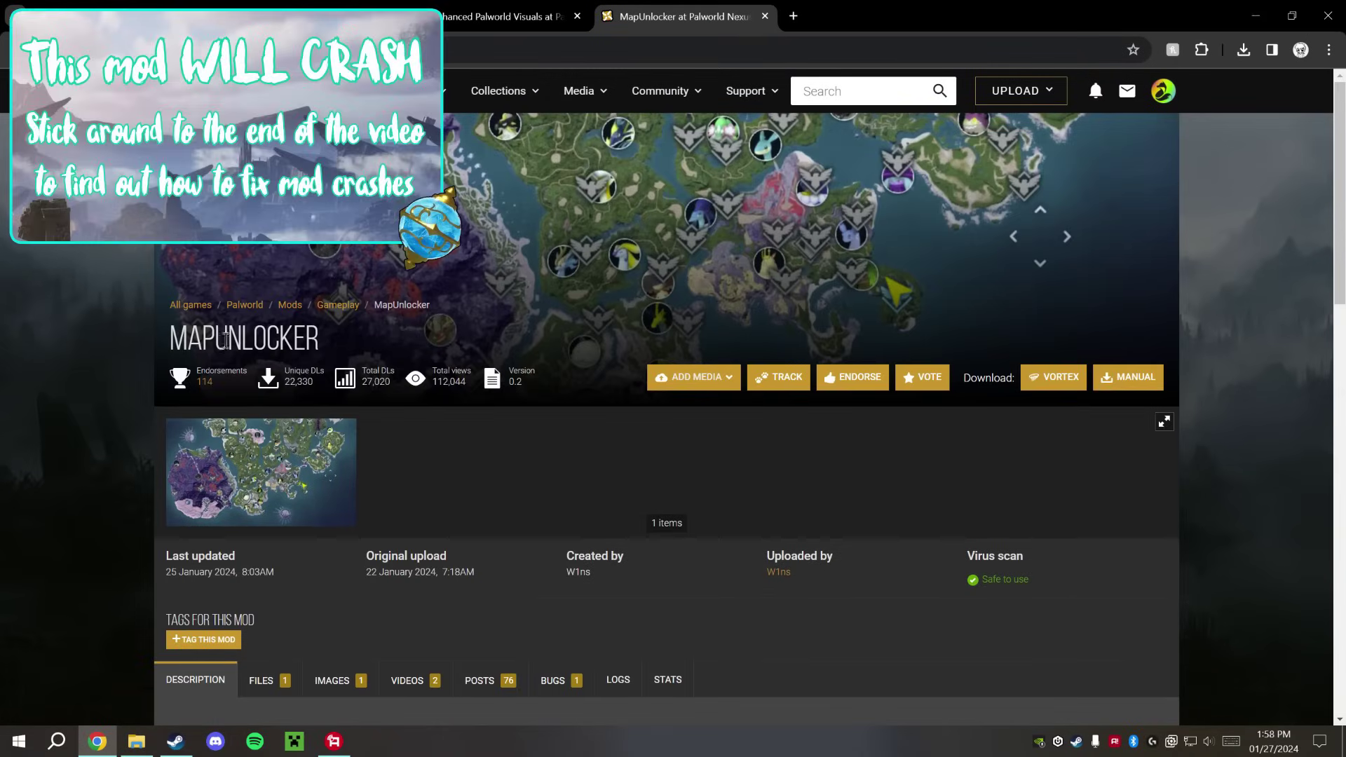
scroll(419, 497, down, 10)
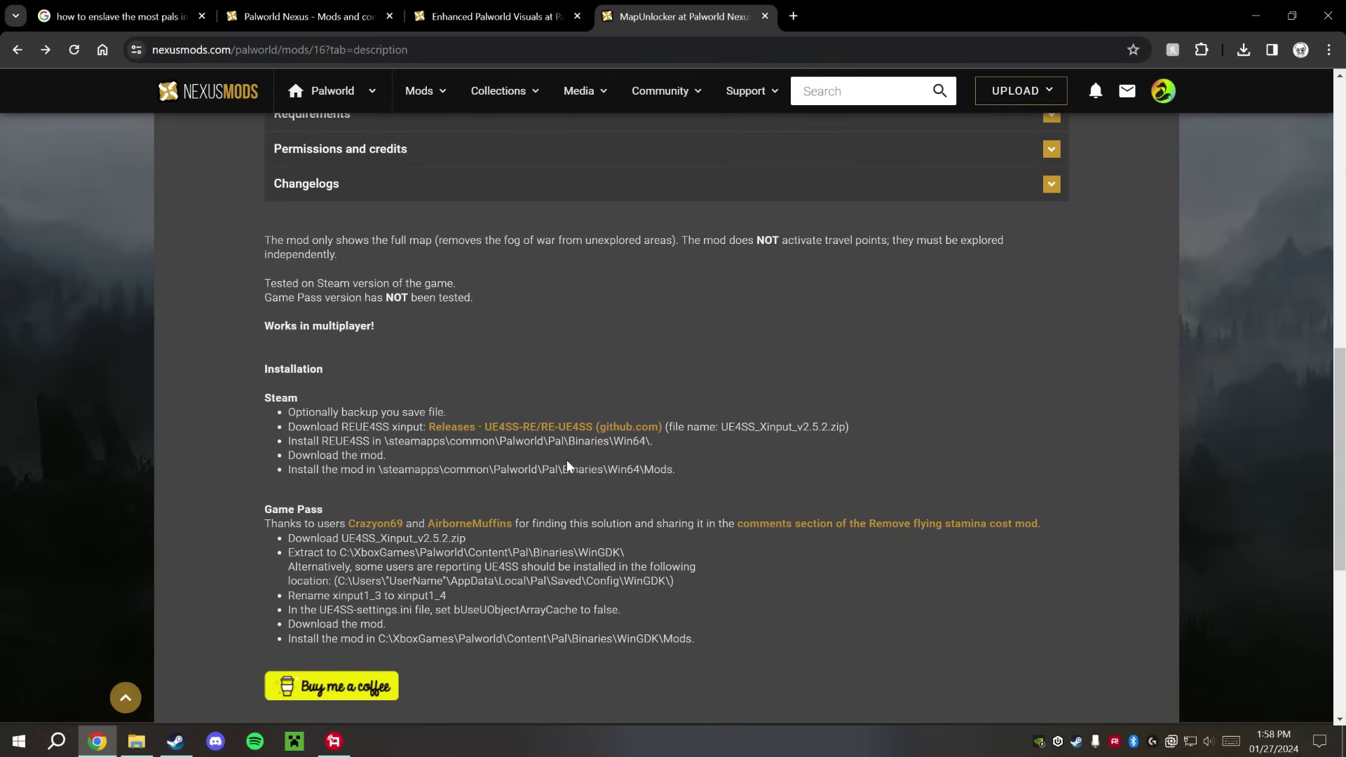
scroll(713, 466, up, 10)
scroll(370, 429, down, 3)
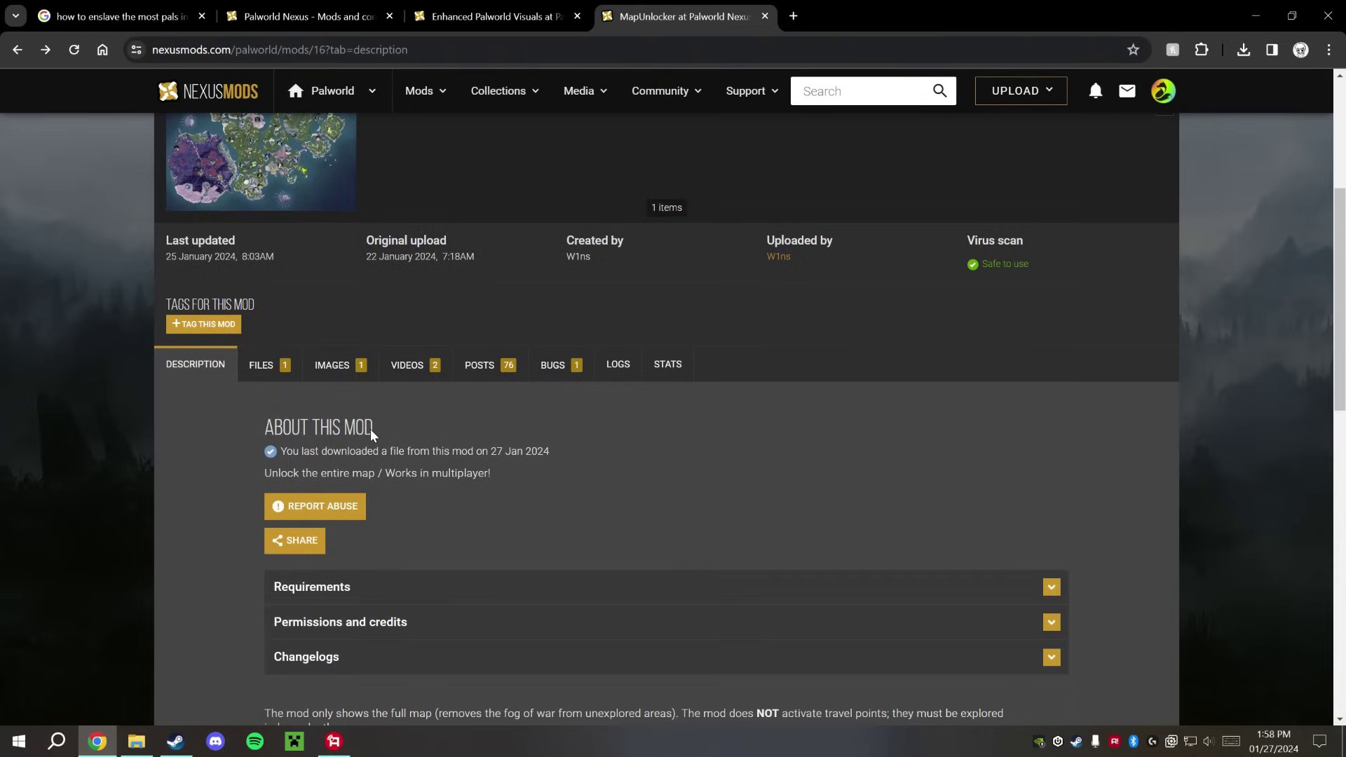
Manually download the MapUnlocker zip, open it in 7-Zip, and open Win64\Mods in Explorer
click(287, 362)
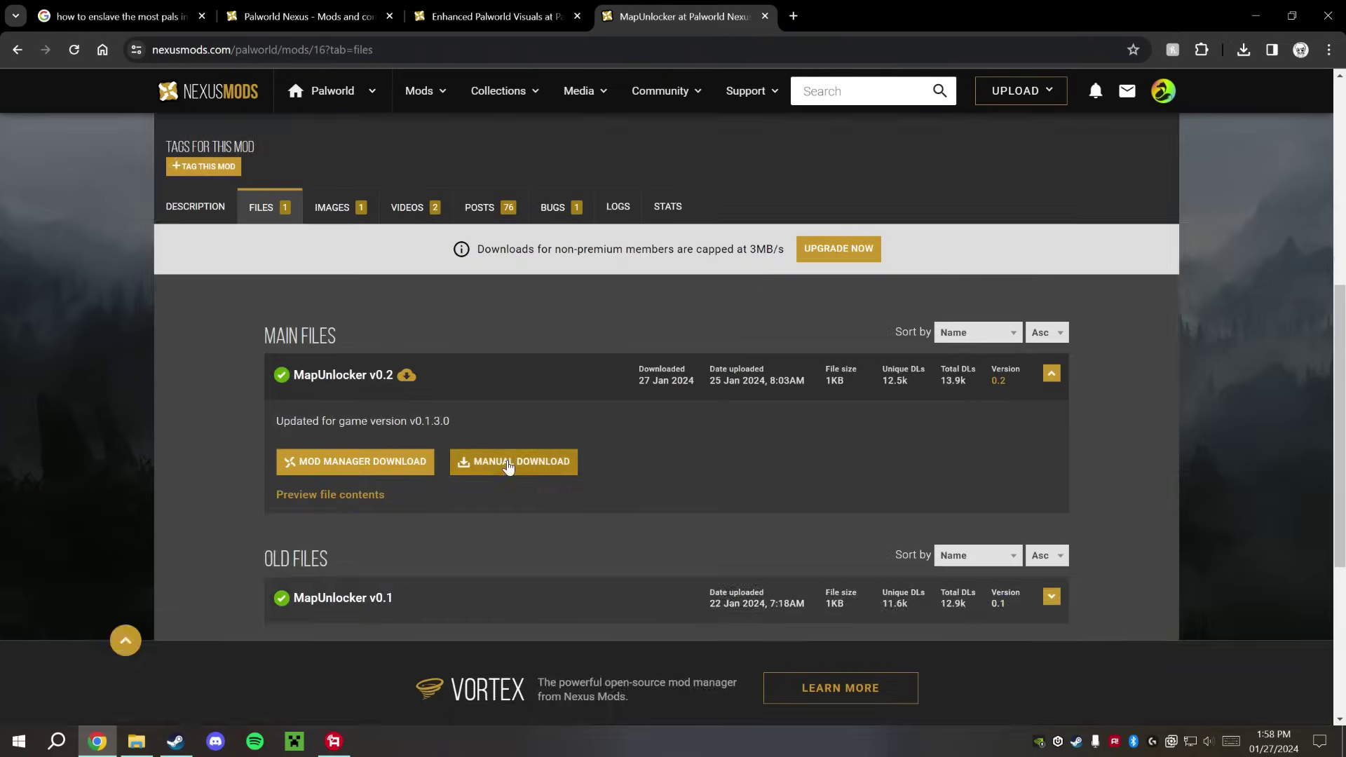
click(511, 460)
click(490, 460)
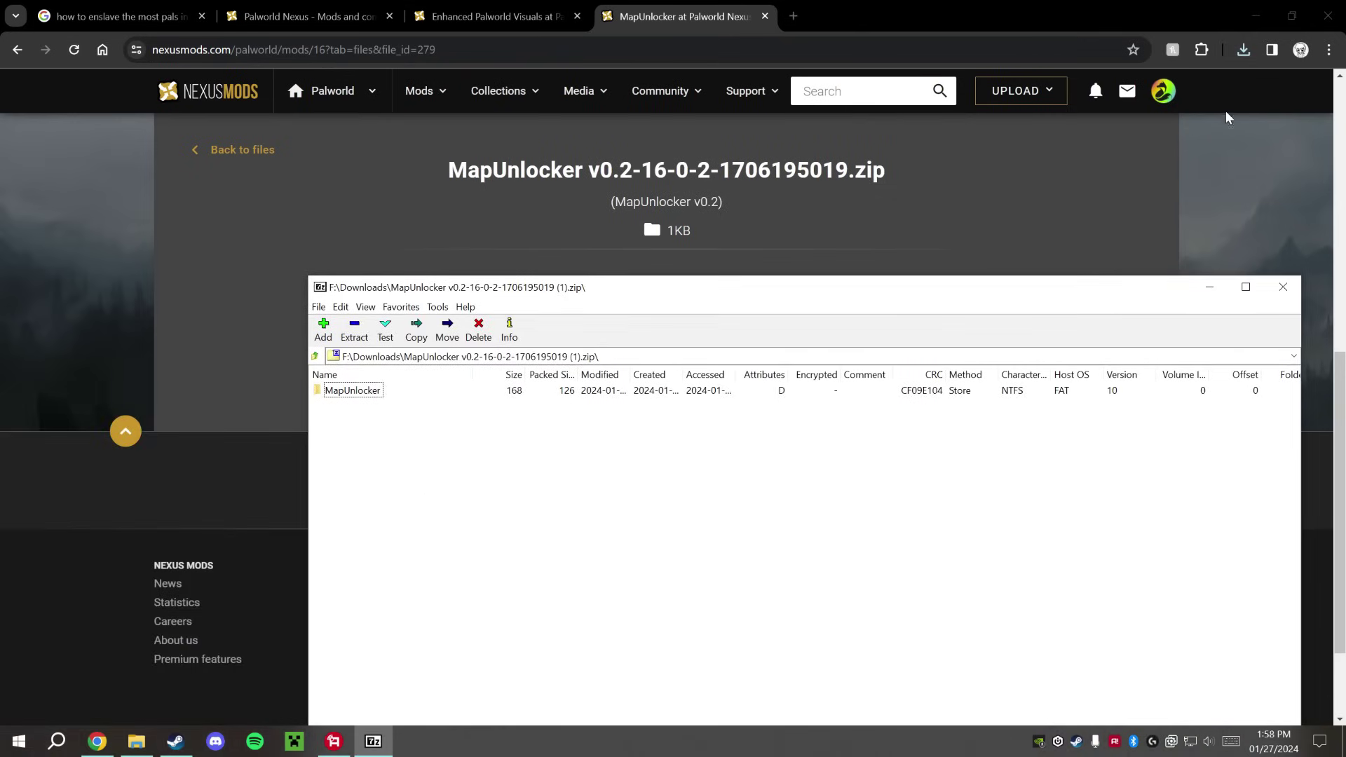
click(1249, 21)
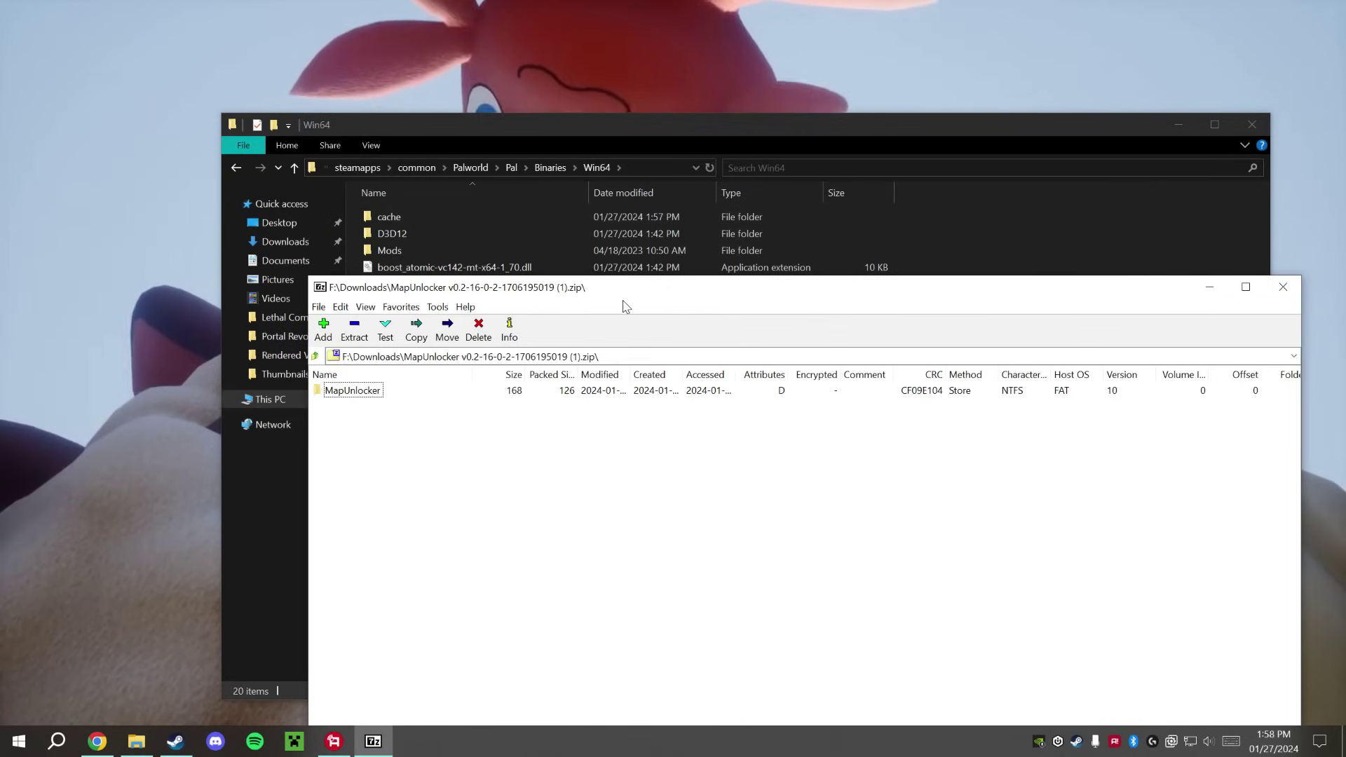
drag(625, 300, 901, 420)
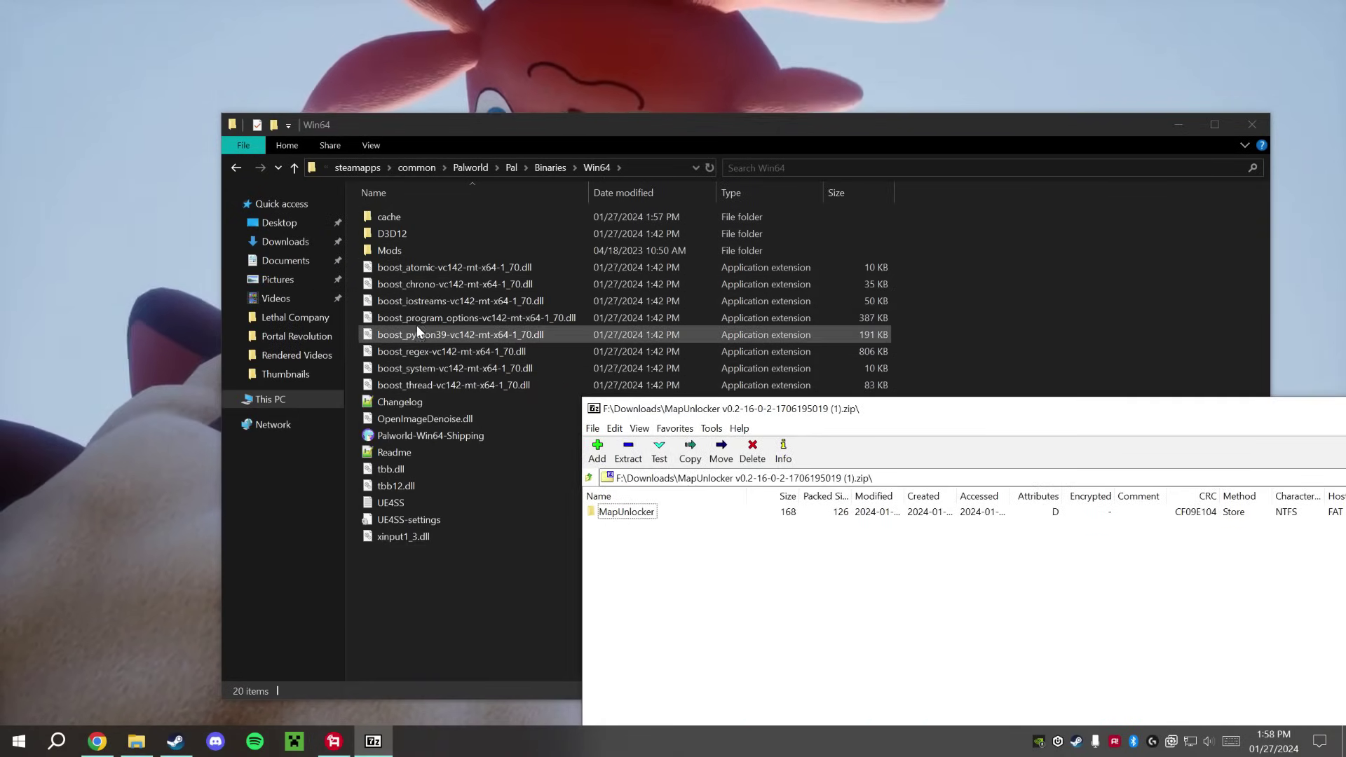
double_click(397, 251)
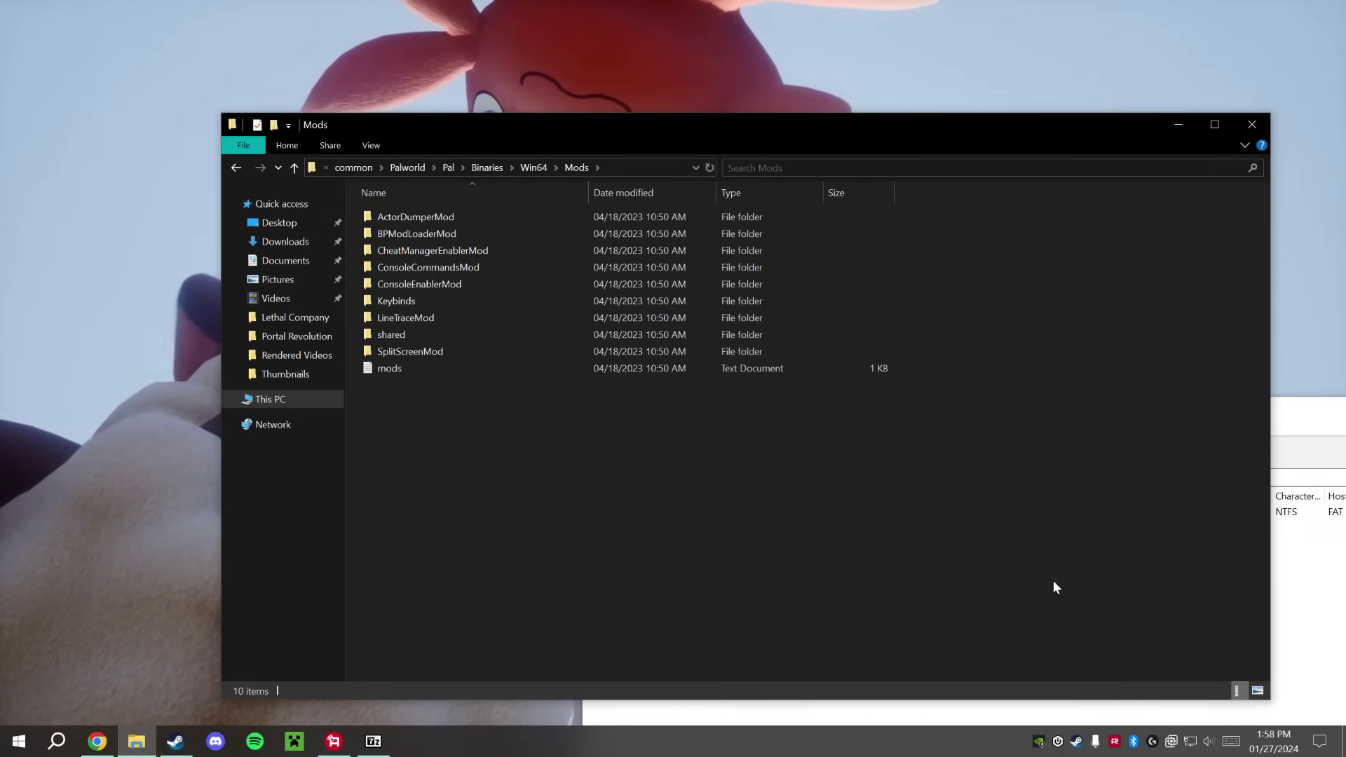
Extract the MapUnlocker folder into Win64\Mods and close 7-Zip
click(1166, 721)
drag(646, 417, 758, 374)
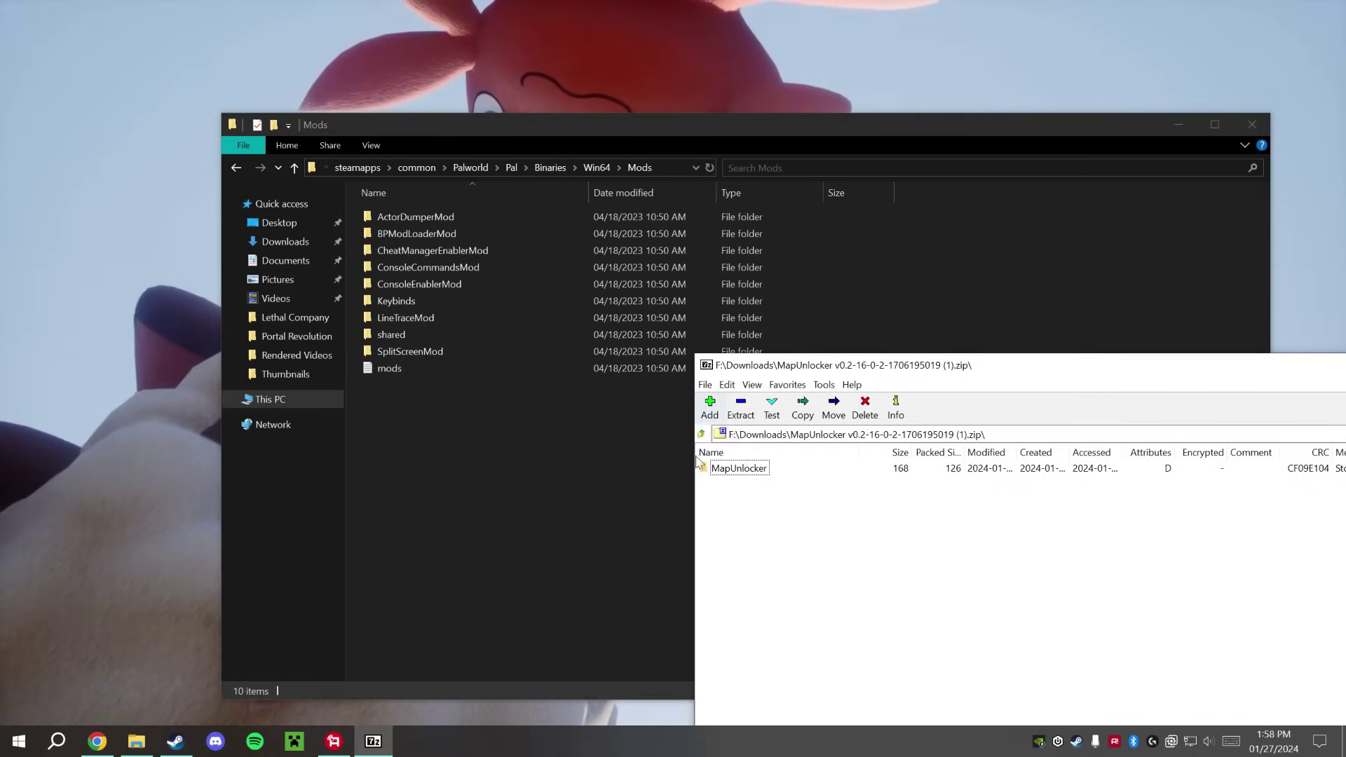
drag(743, 470, 476, 467)
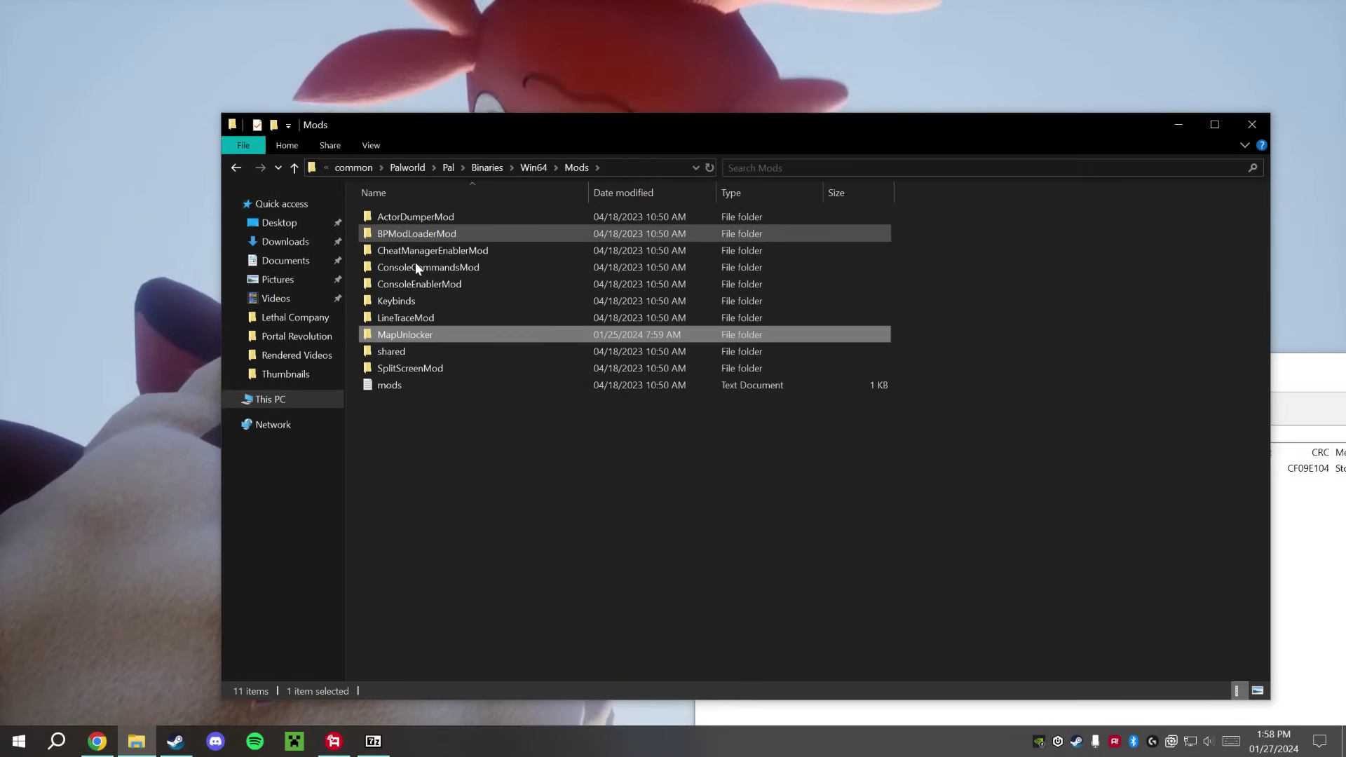
click(446, 521)
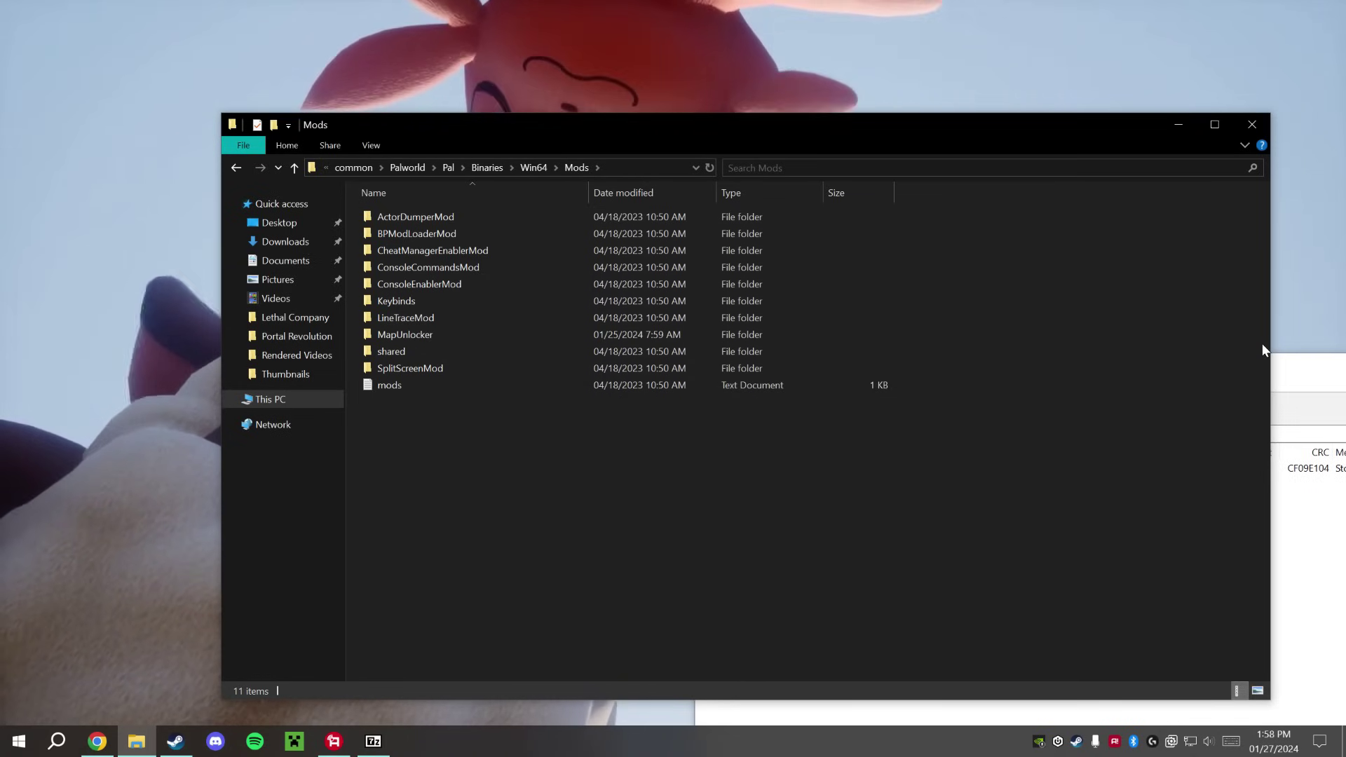
click(1307, 372)
drag(1308, 372, 833, 300)
click(841, 262)
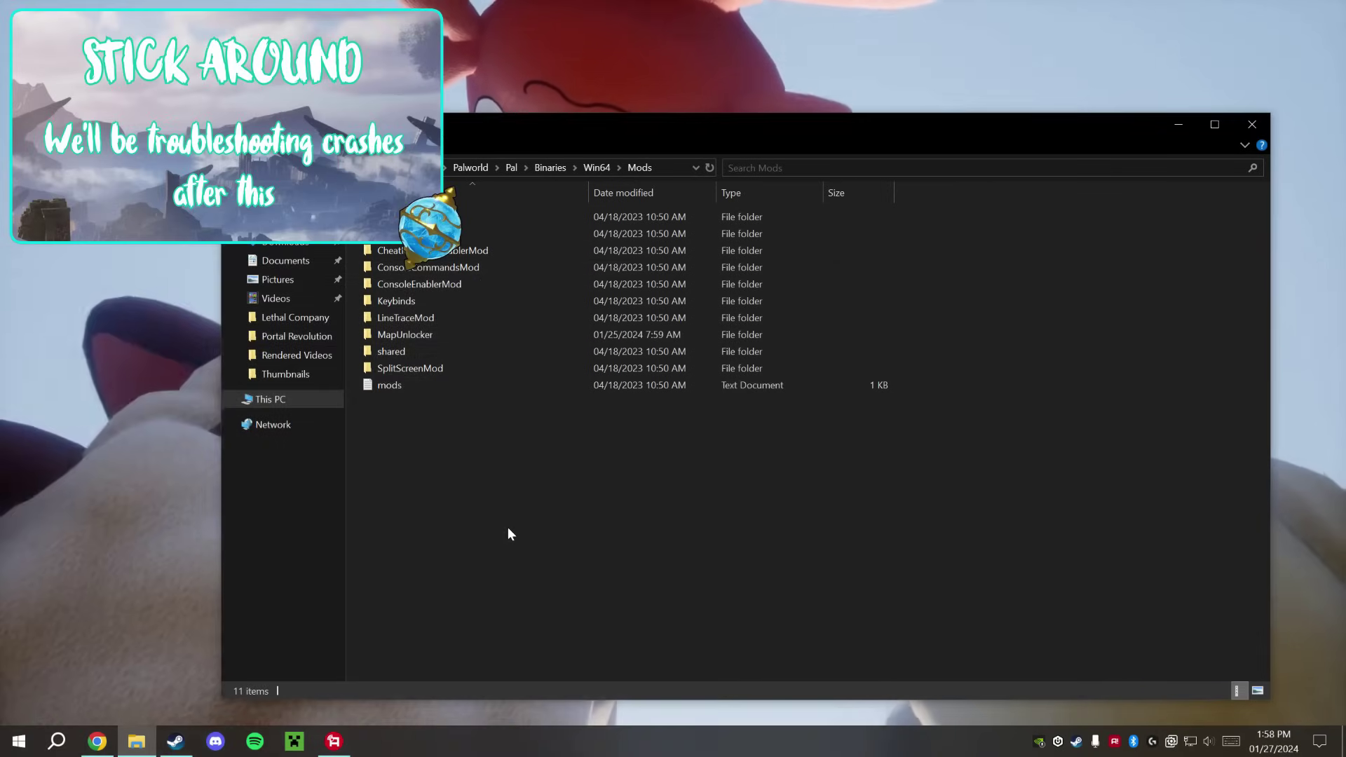
drag(584, 126, 540, 113)
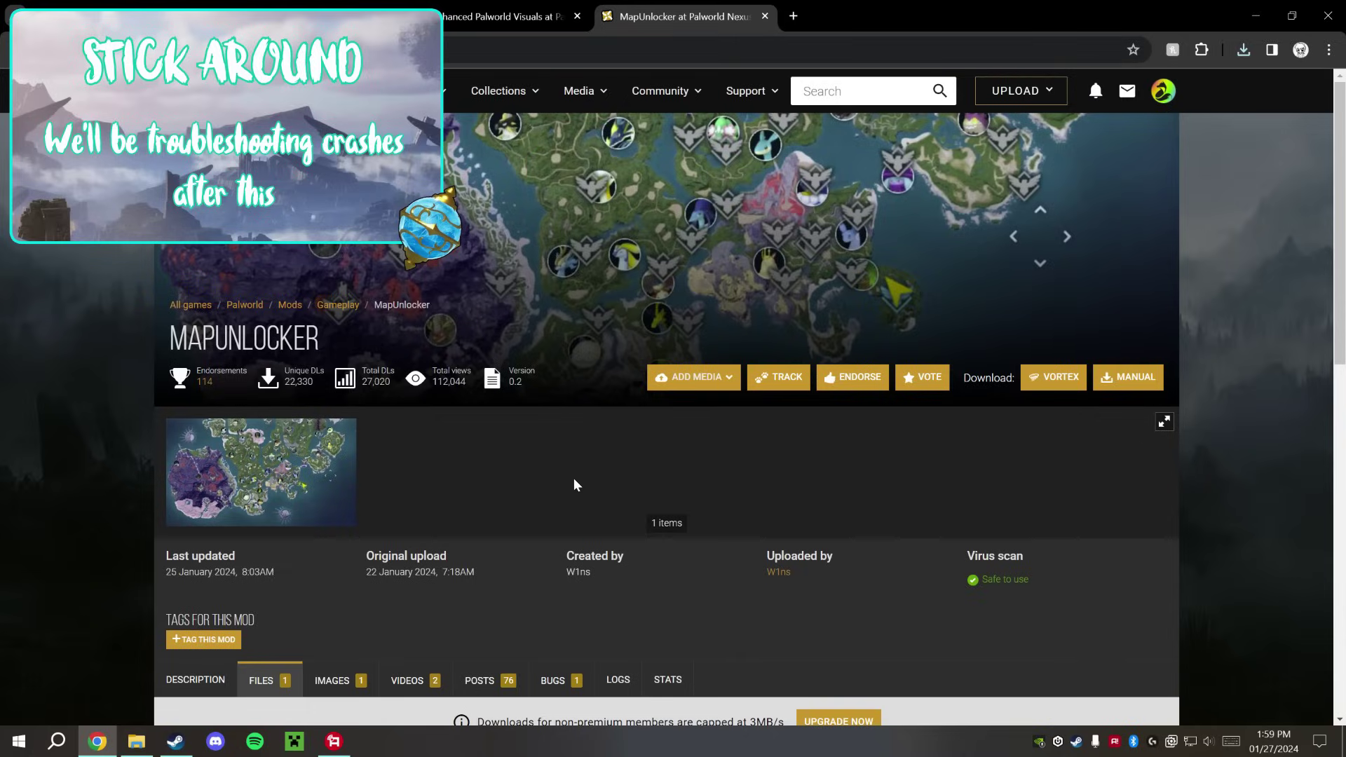
Review the MapUnlocker description and scroll through the Palworld mods listing
scroll(573, 486, down, 9)
scroll(512, 516, up, 6)
click(195, 443)
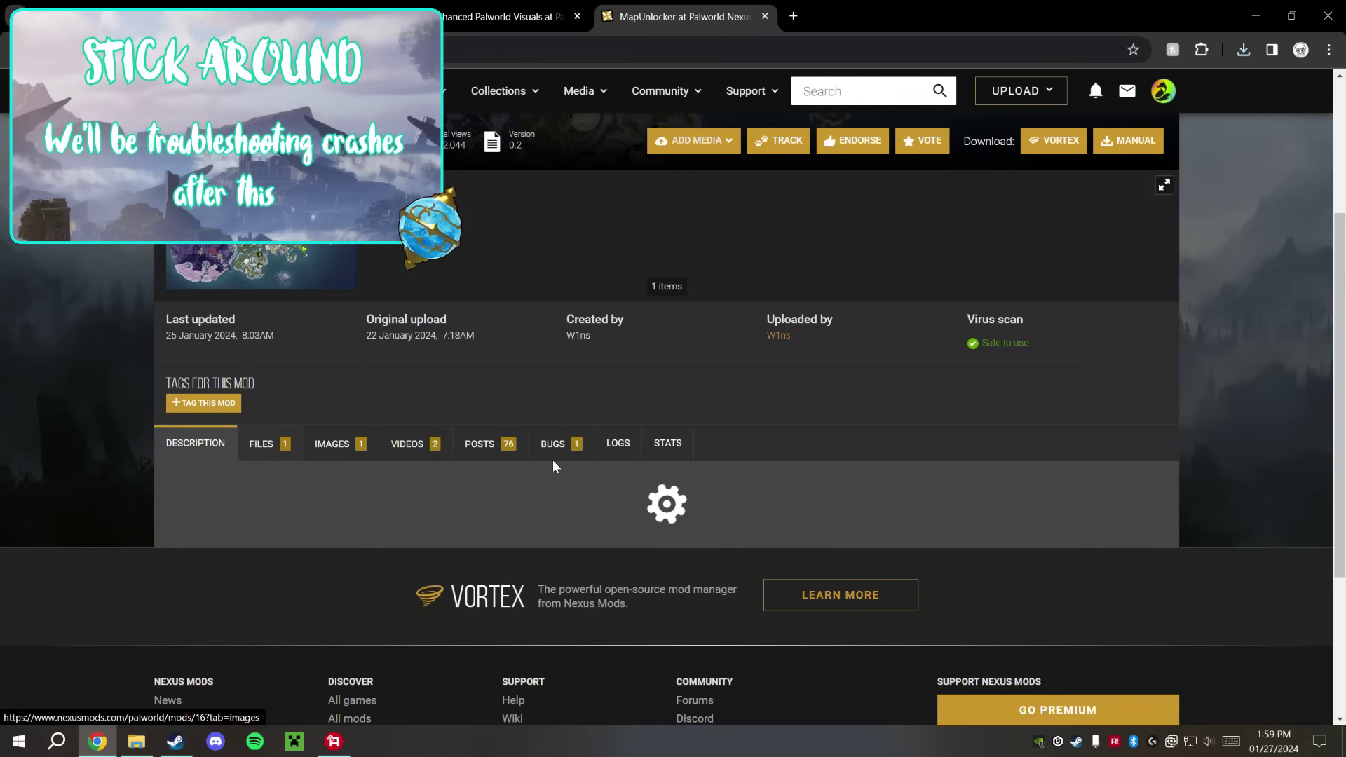
key(alt+Left)
scroll(652, 447, down, 4)
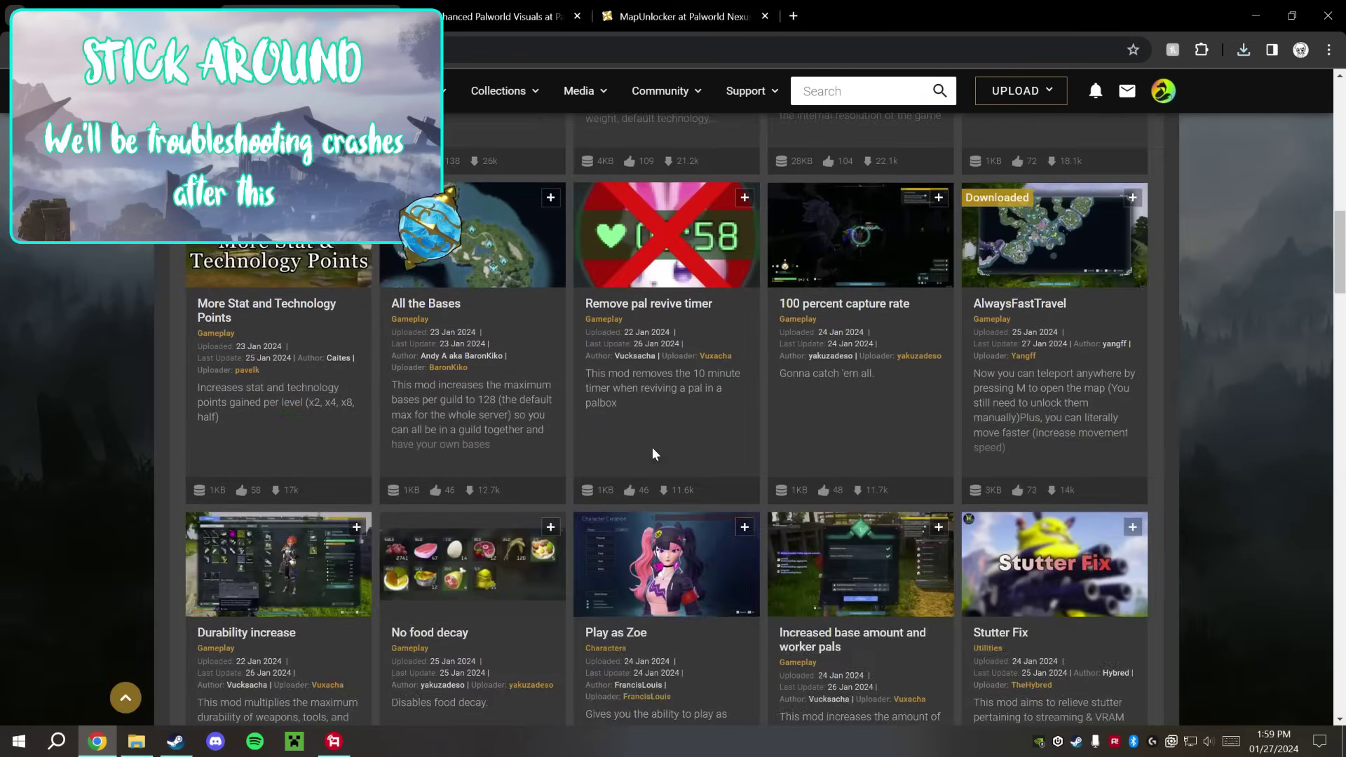
scroll(756, 458, up, 4)
scroll(771, 429, down, 2)
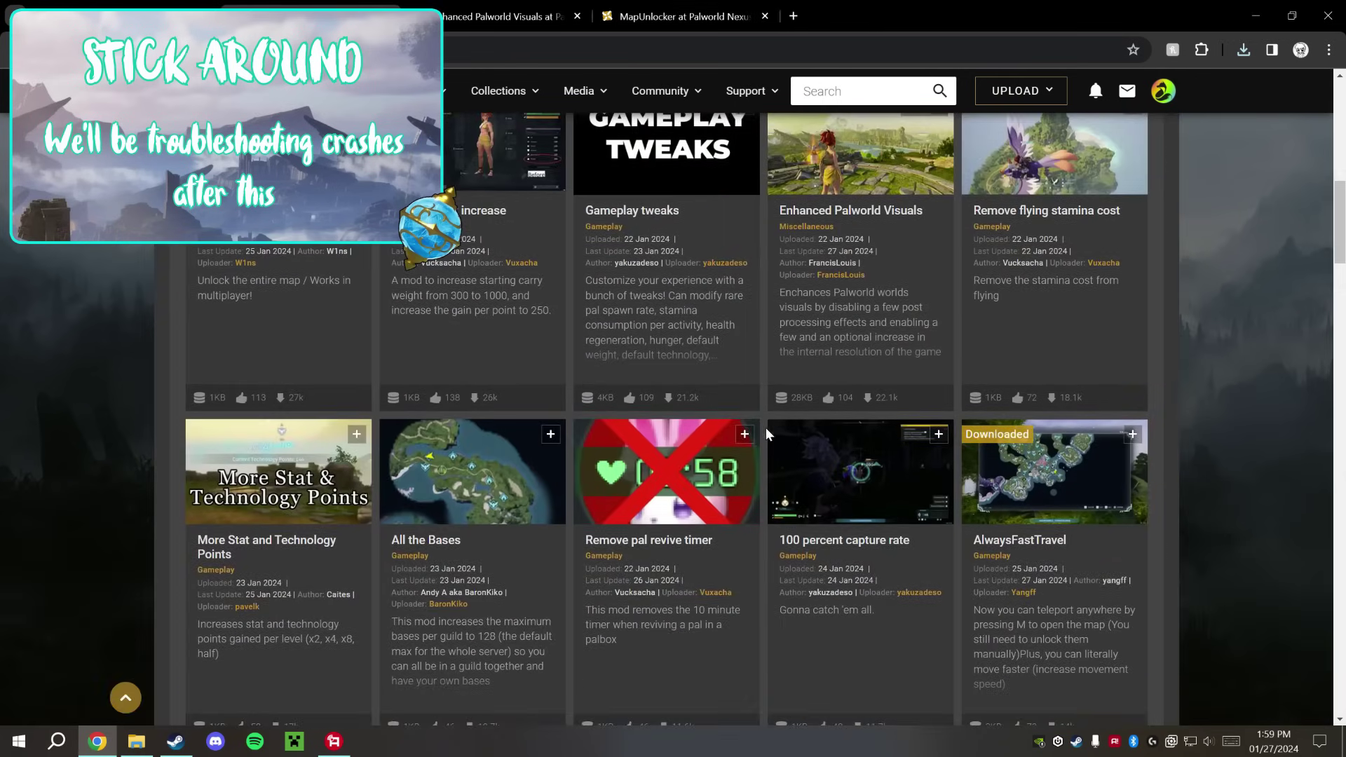
scroll(638, 352, down, 8)
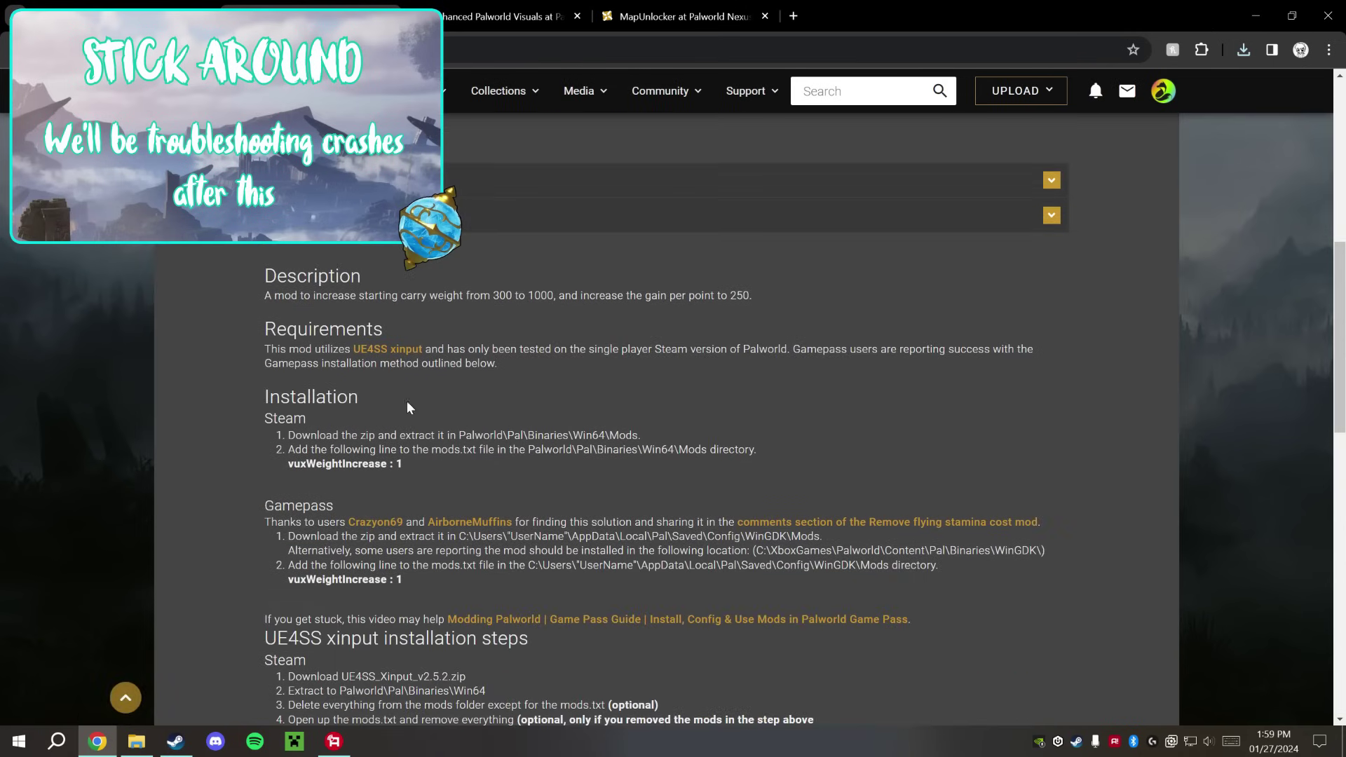
scroll(406, 408, down, 3)
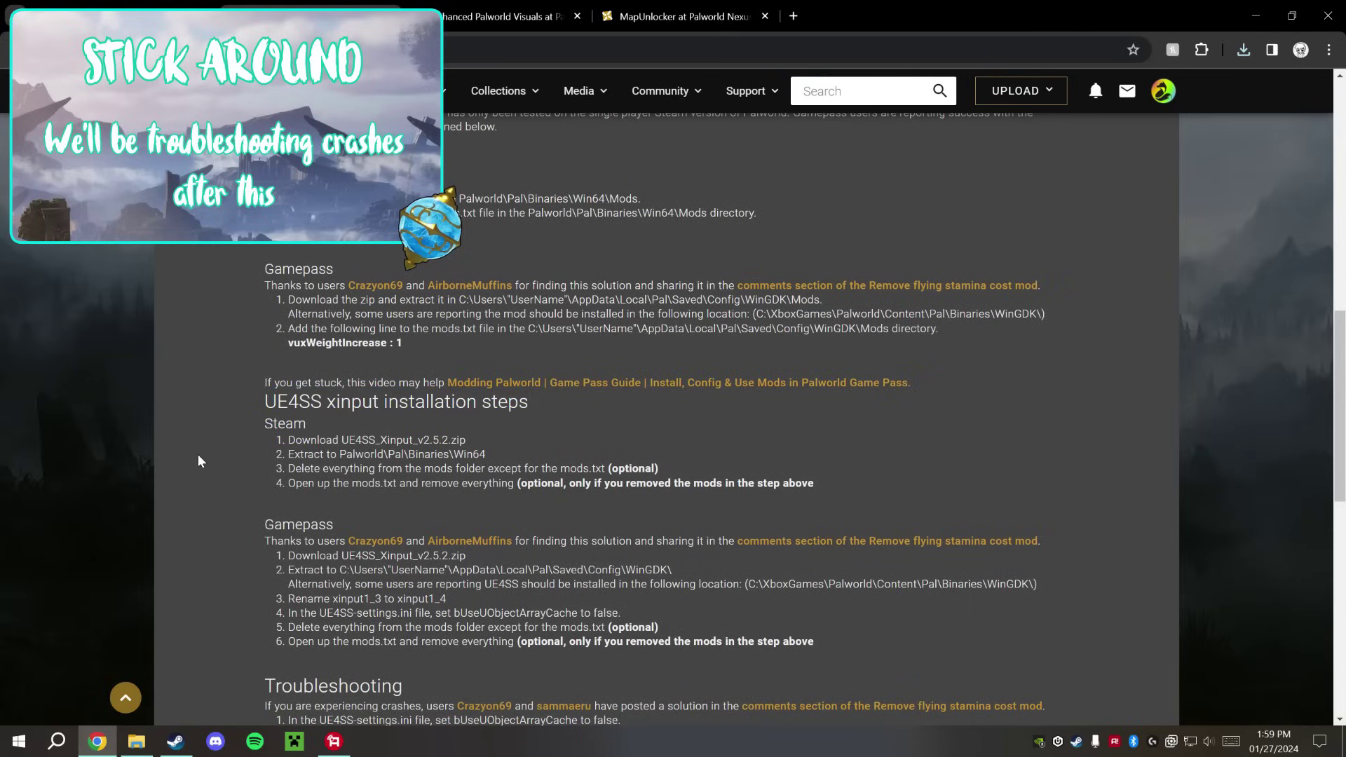
scroll(541, 357, up, 5)
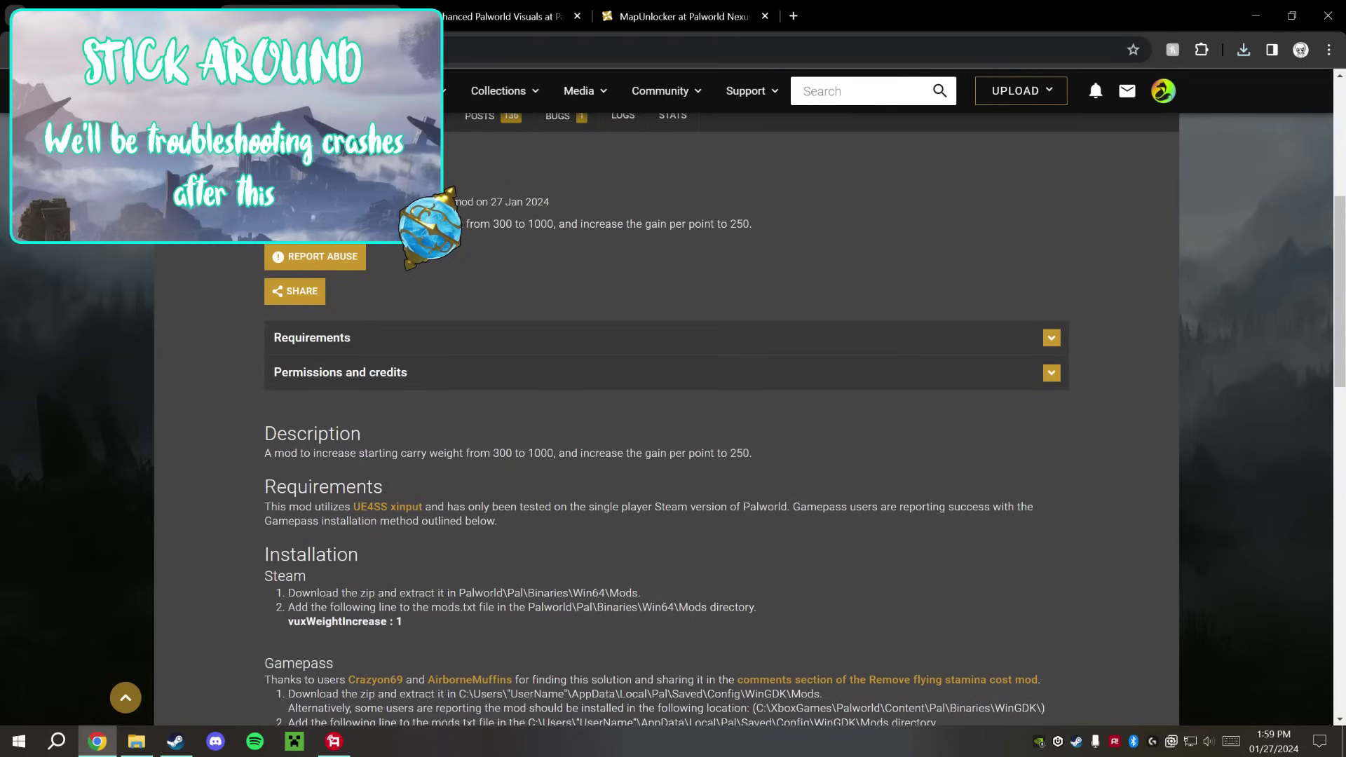
scroll(813, 421, down, 10)
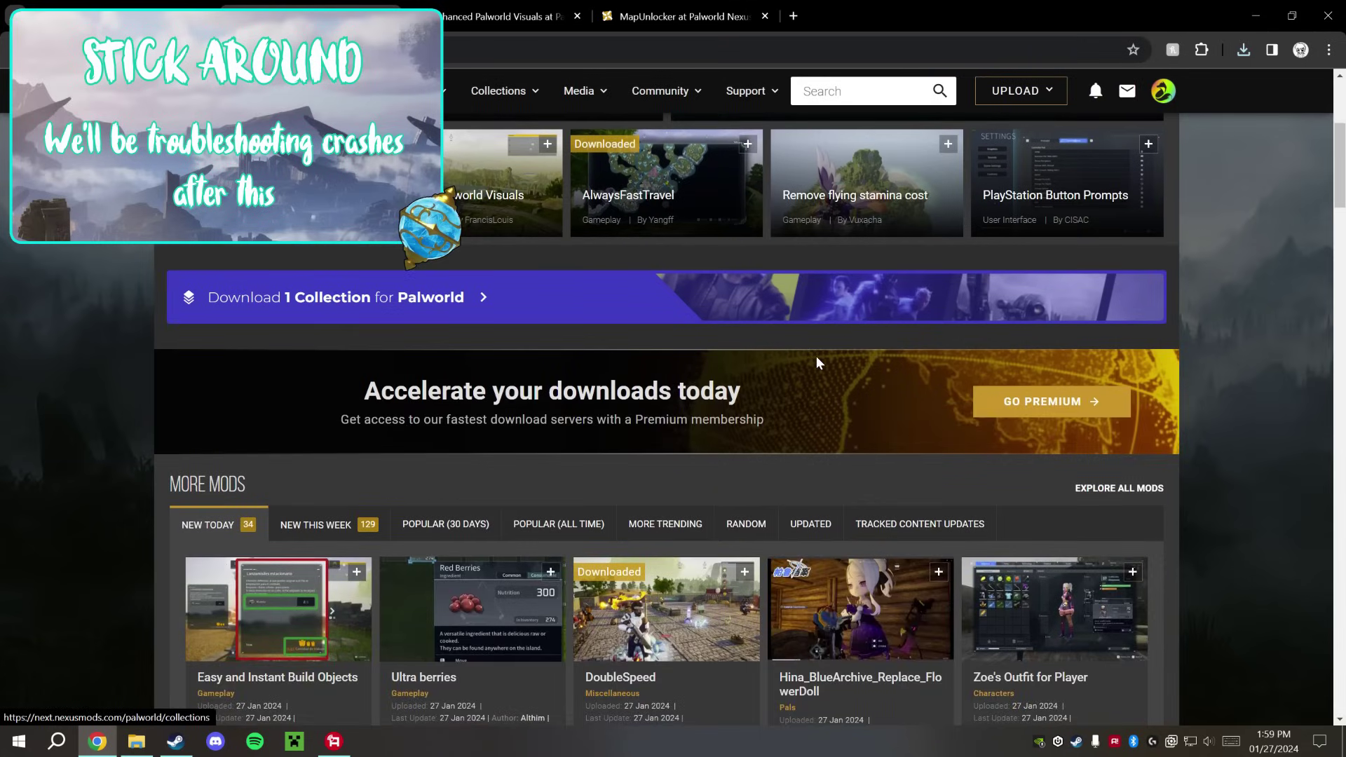
scroll(781, 461, down, 4)
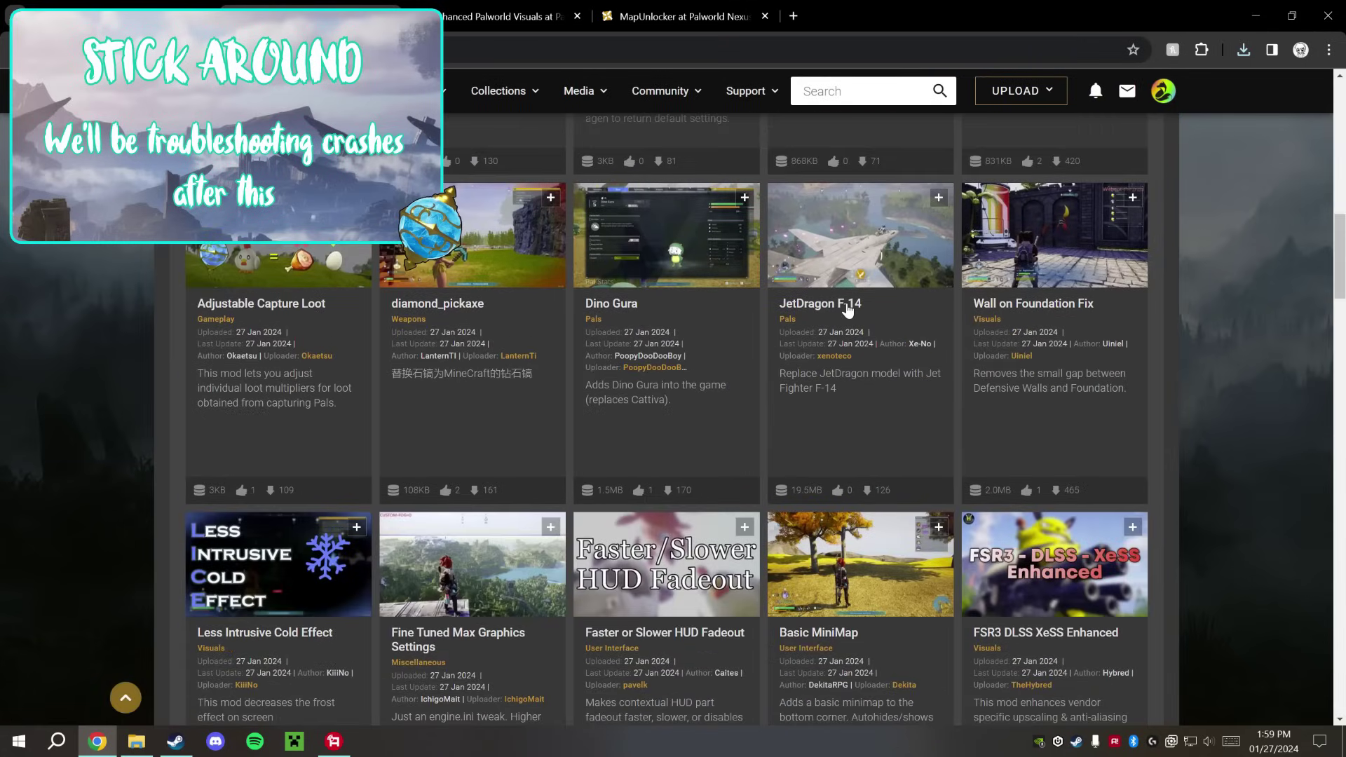
Check the JetDragon F-14 page's Paks install path, then close Chrome
click(862, 369)
scroll(690, 402, down, 10)
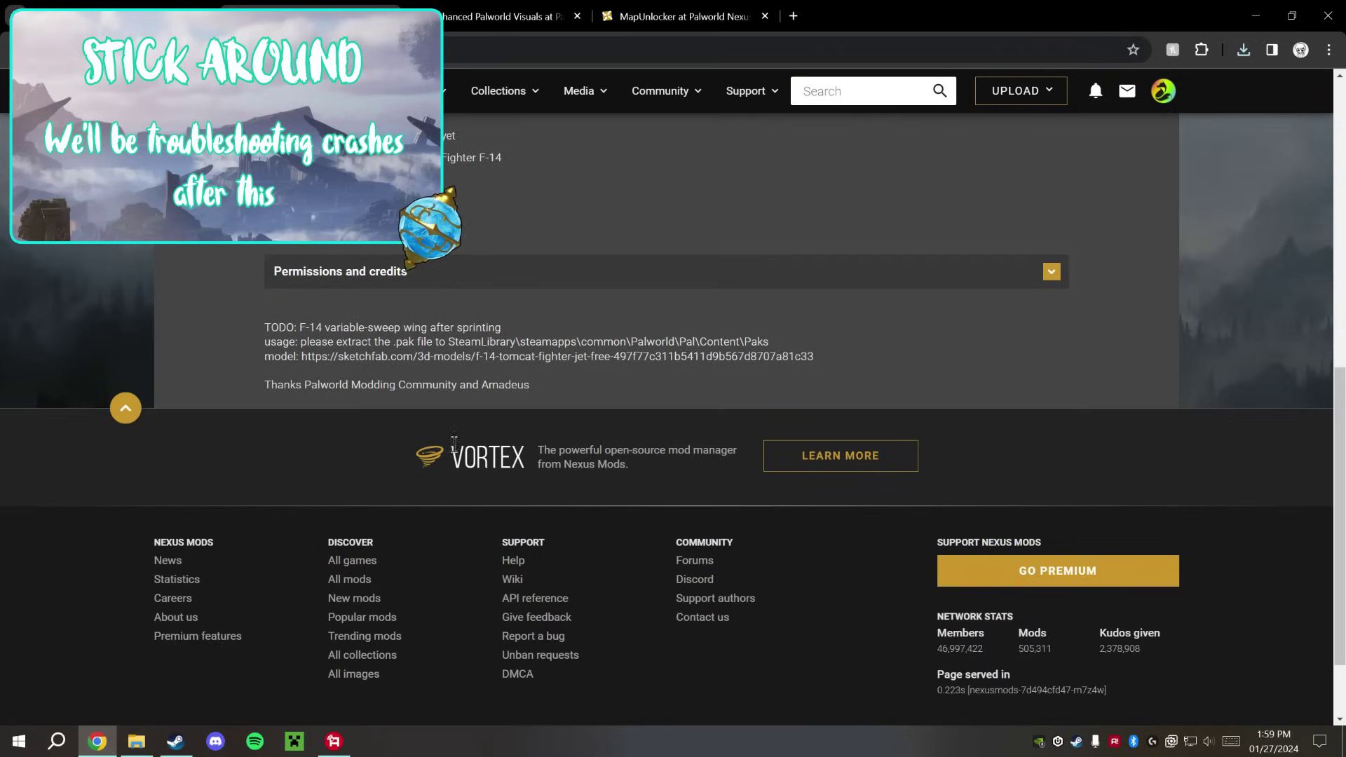
drag(769, 344, 552, 337)
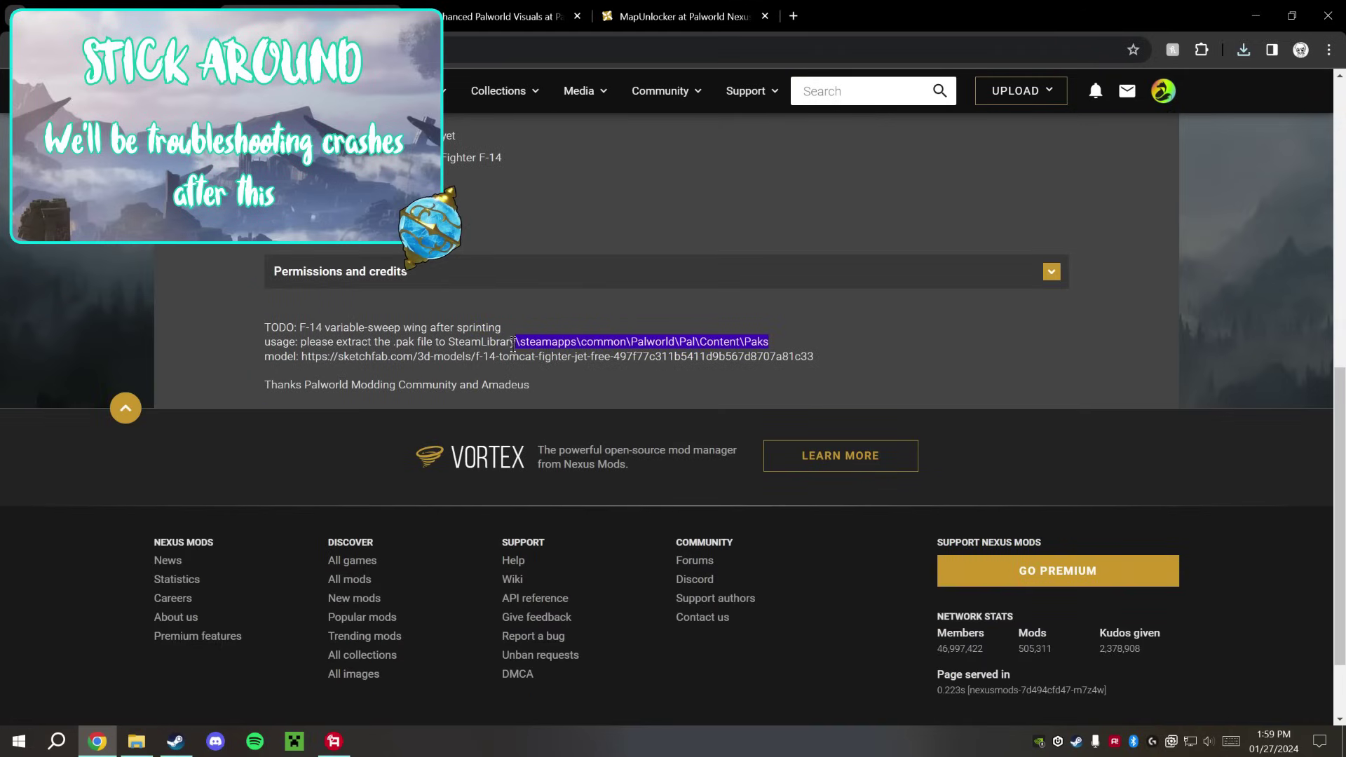
drag(456, 341, 277, 341)
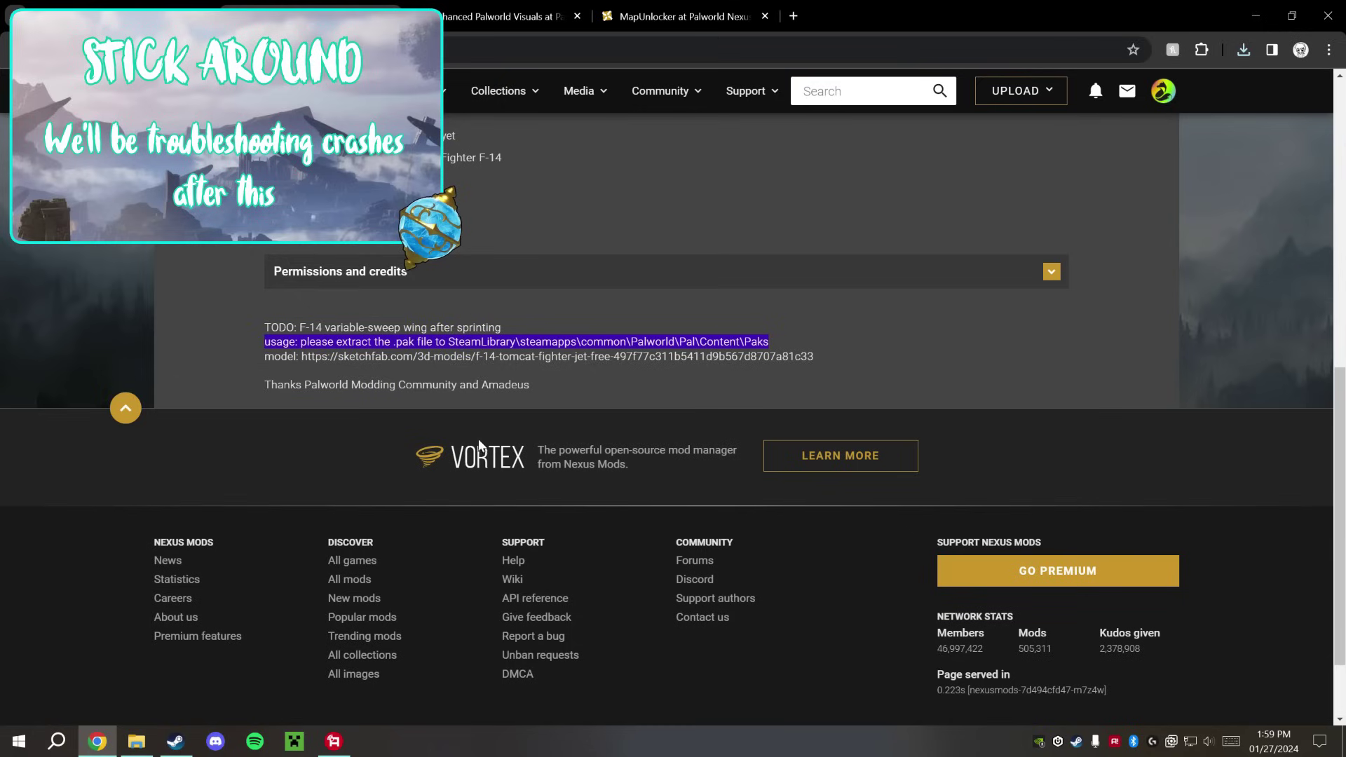
click(591, 379)
scroll(658, 364, up, 10)
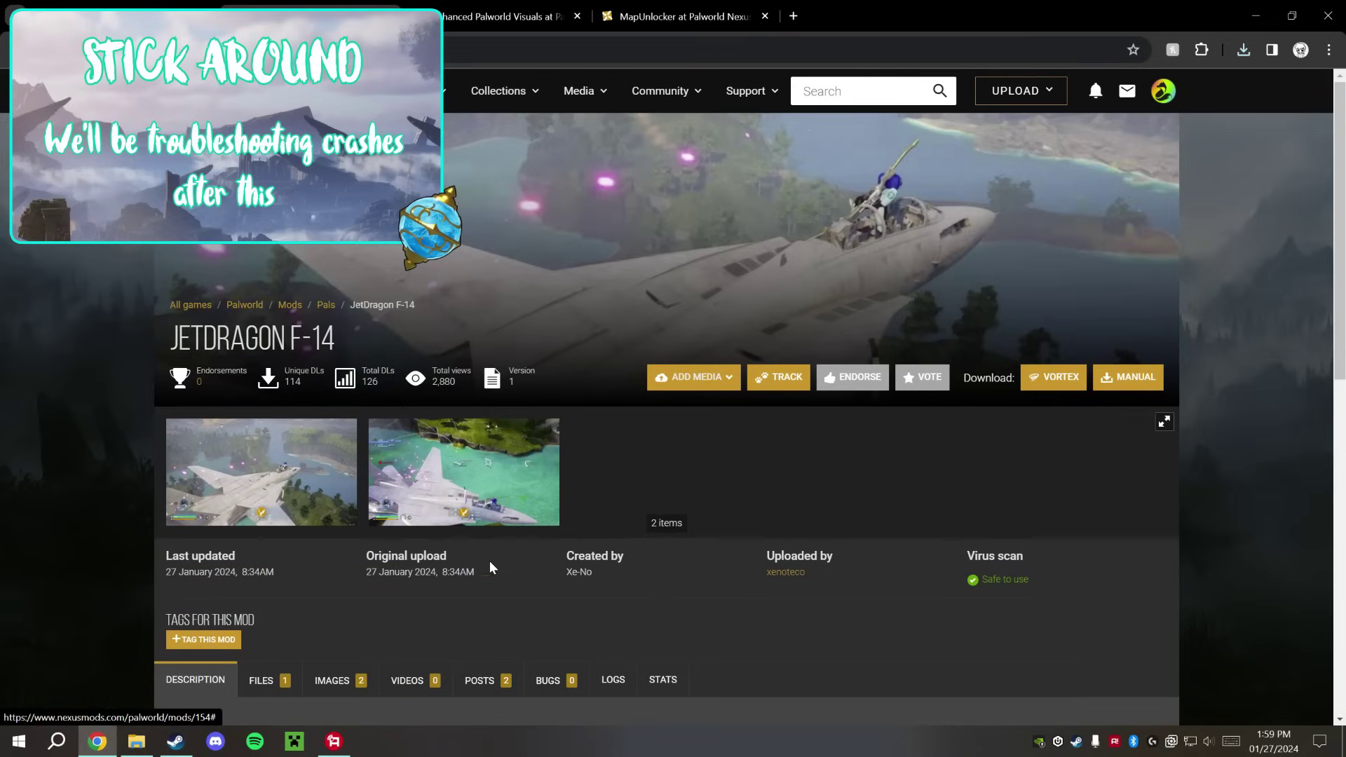
scroll(490, 562, down, 3)
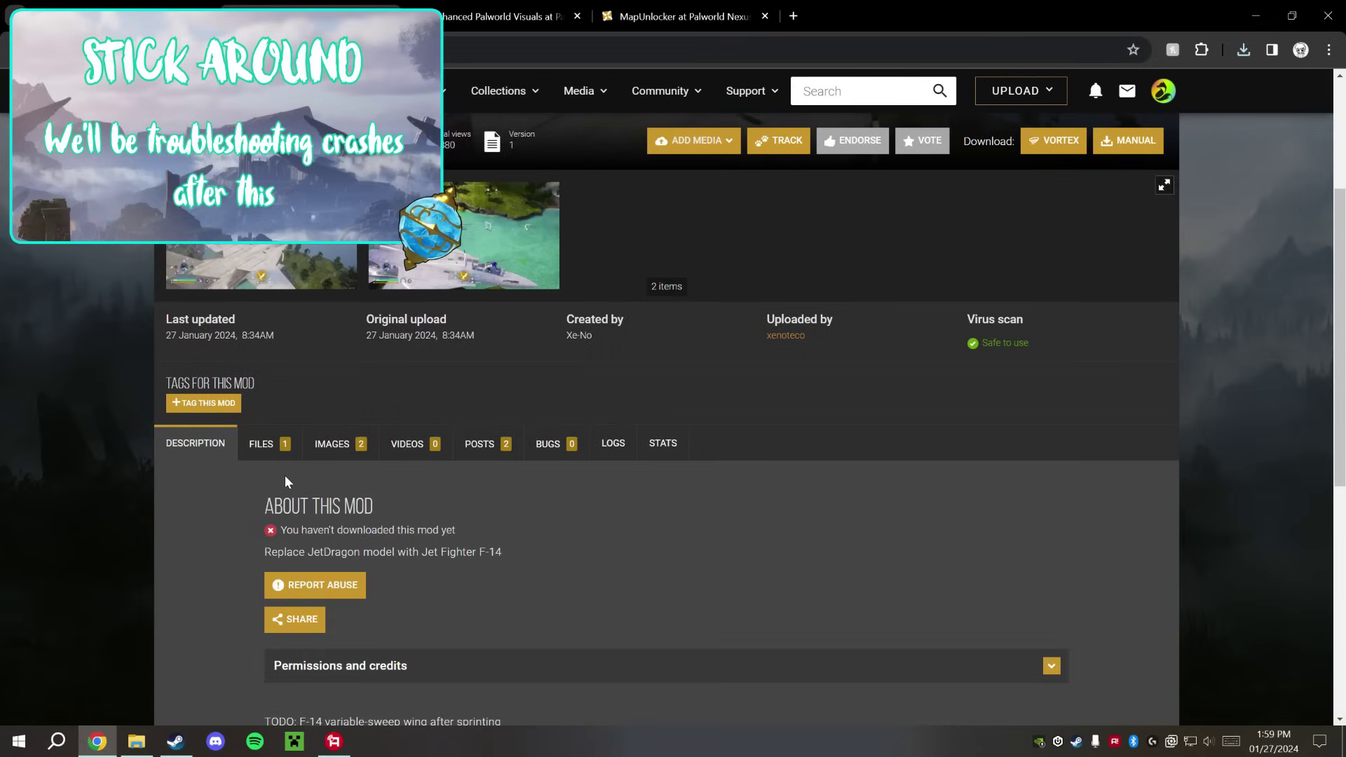
click(1328, 14)
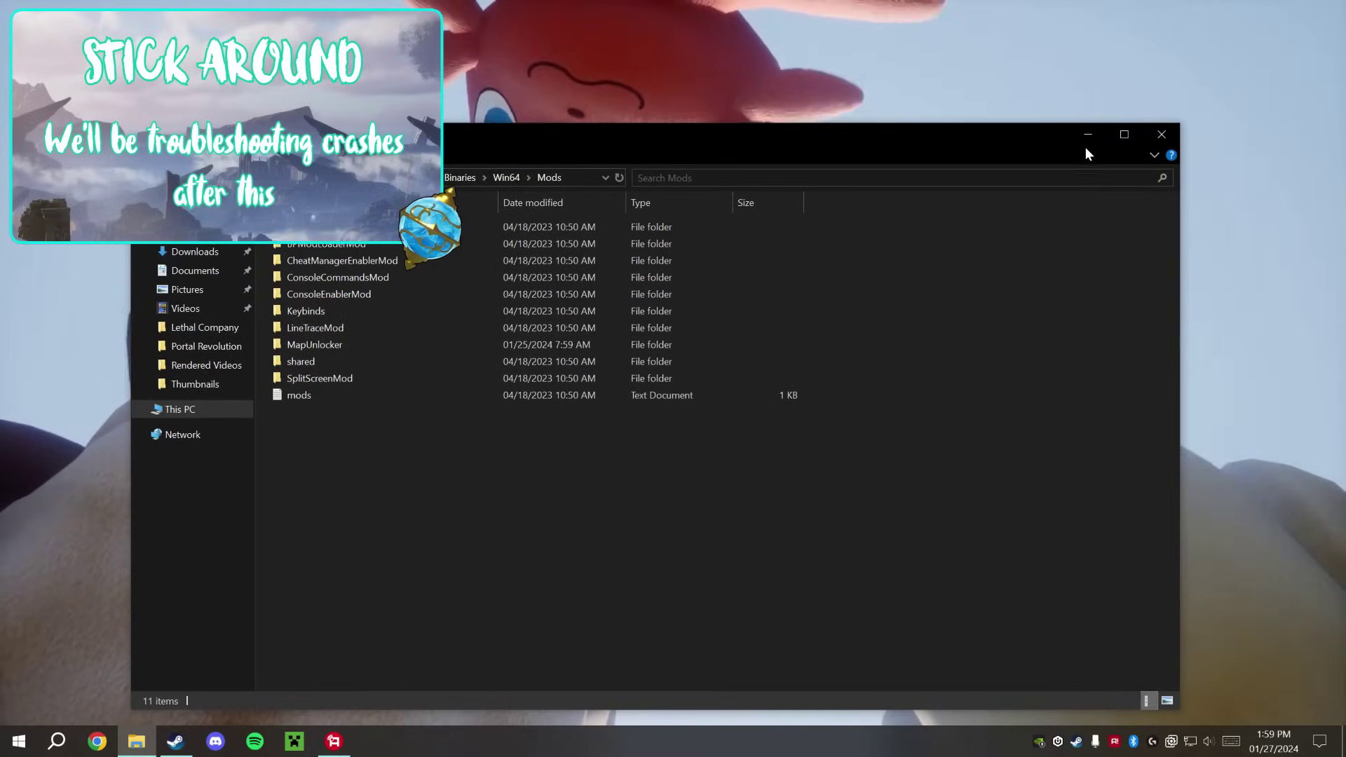
Launch Palworld from Steam with the mods installed and dismiss the patch notes
click(1087, 134)
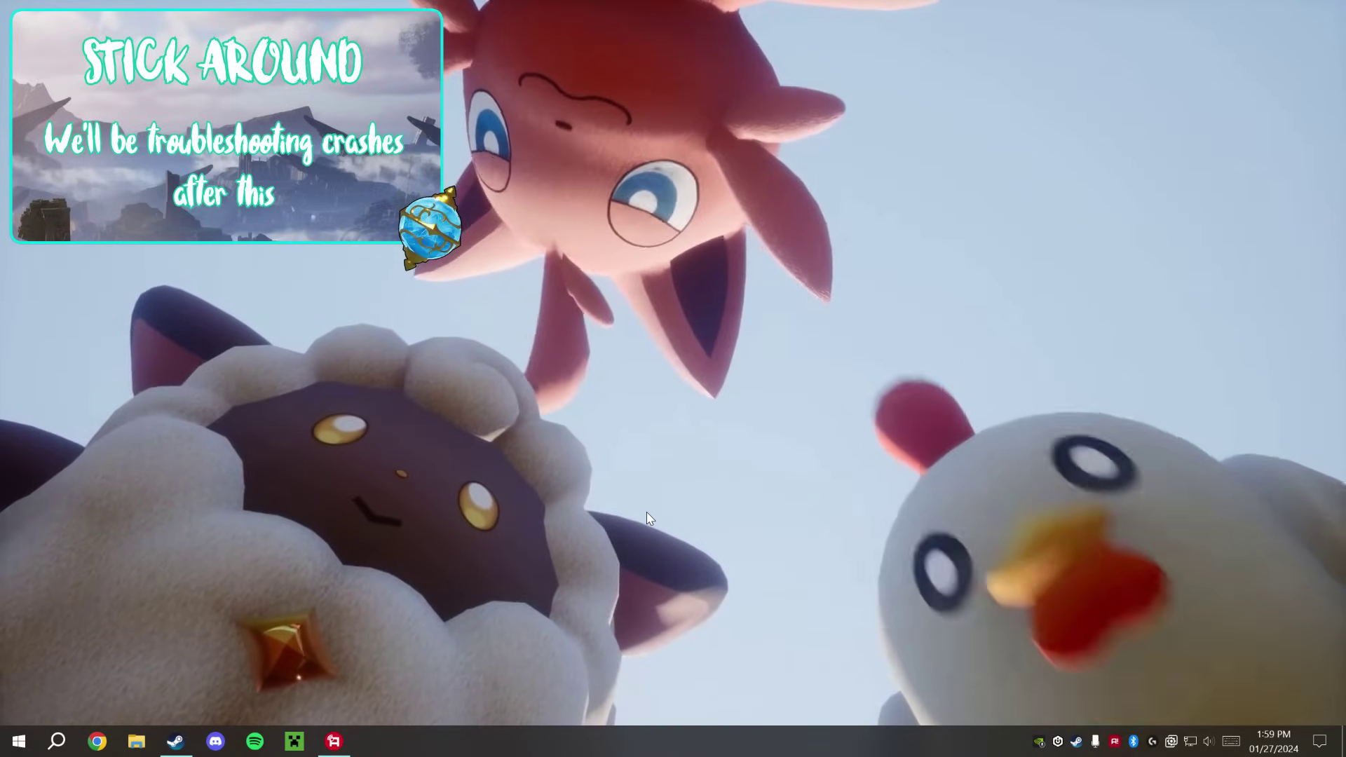
click(188, 745)
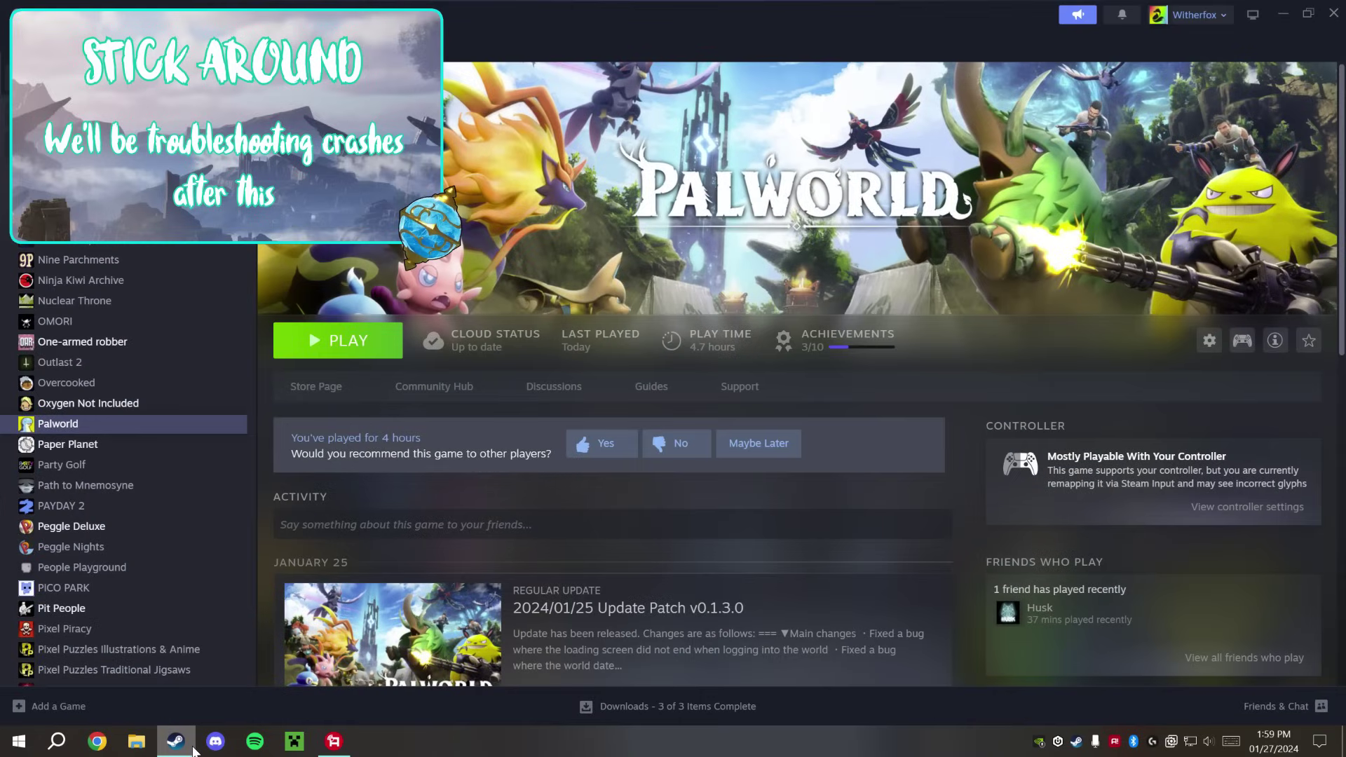
click(357, 348)
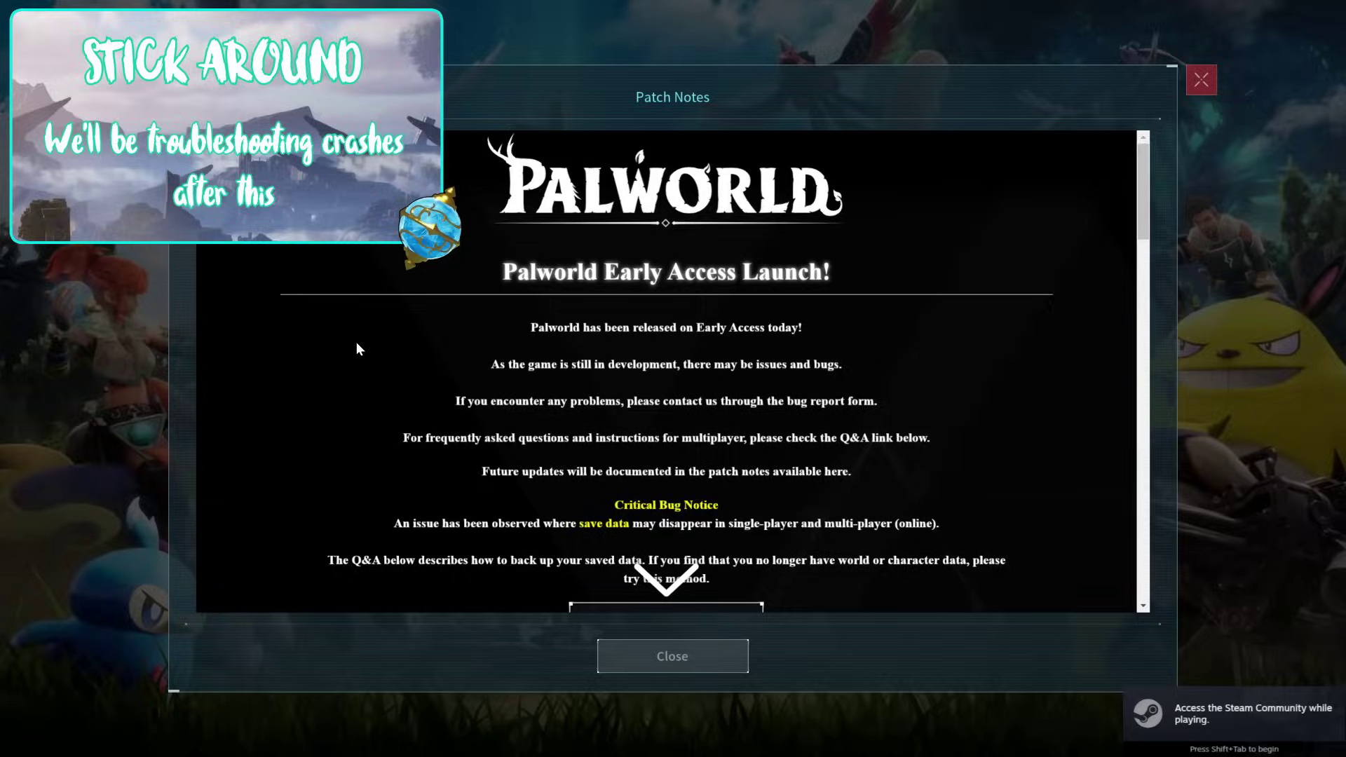
click(682, 656)
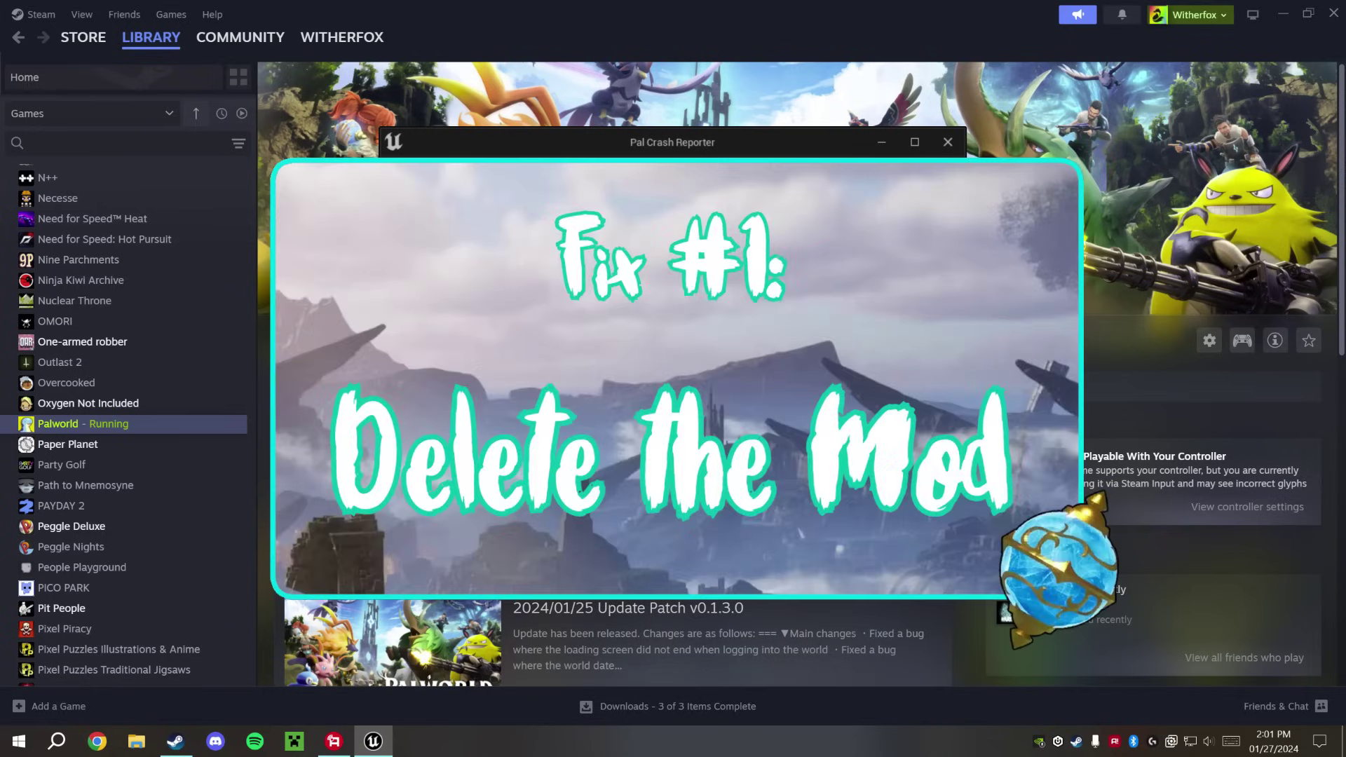
Close the Pal Crash Reporter and browse Palworld's local files from Steam
click(948, 141)
right_click(152, 425)
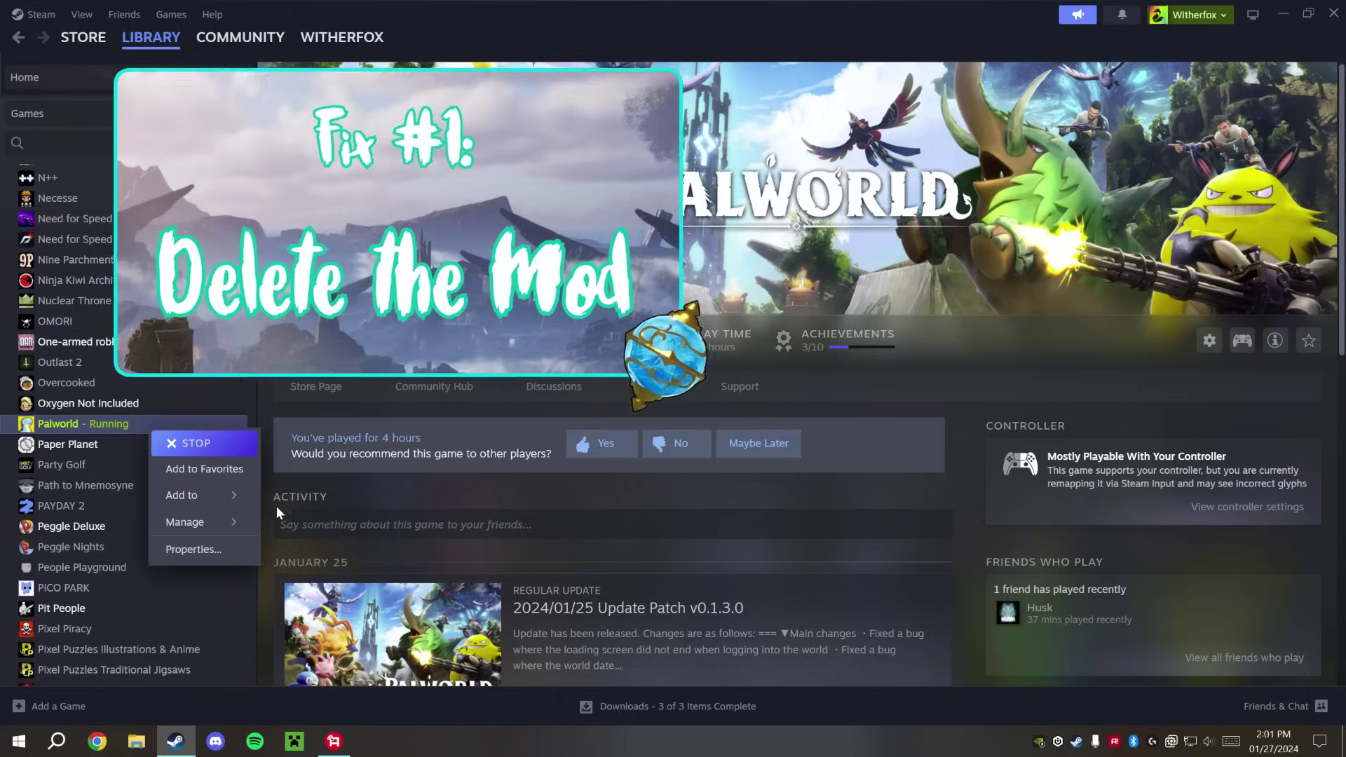
mouse_move(231, 531)
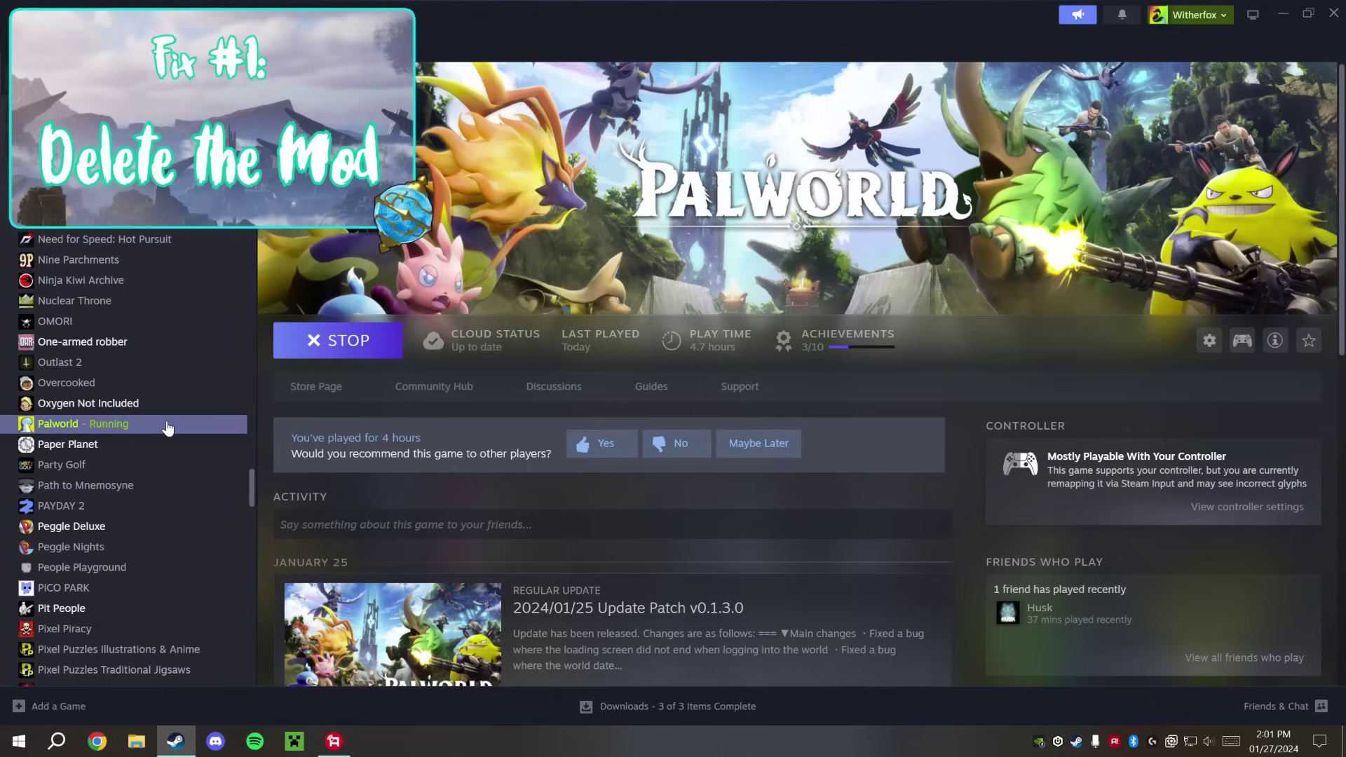
right_click(170, 423)
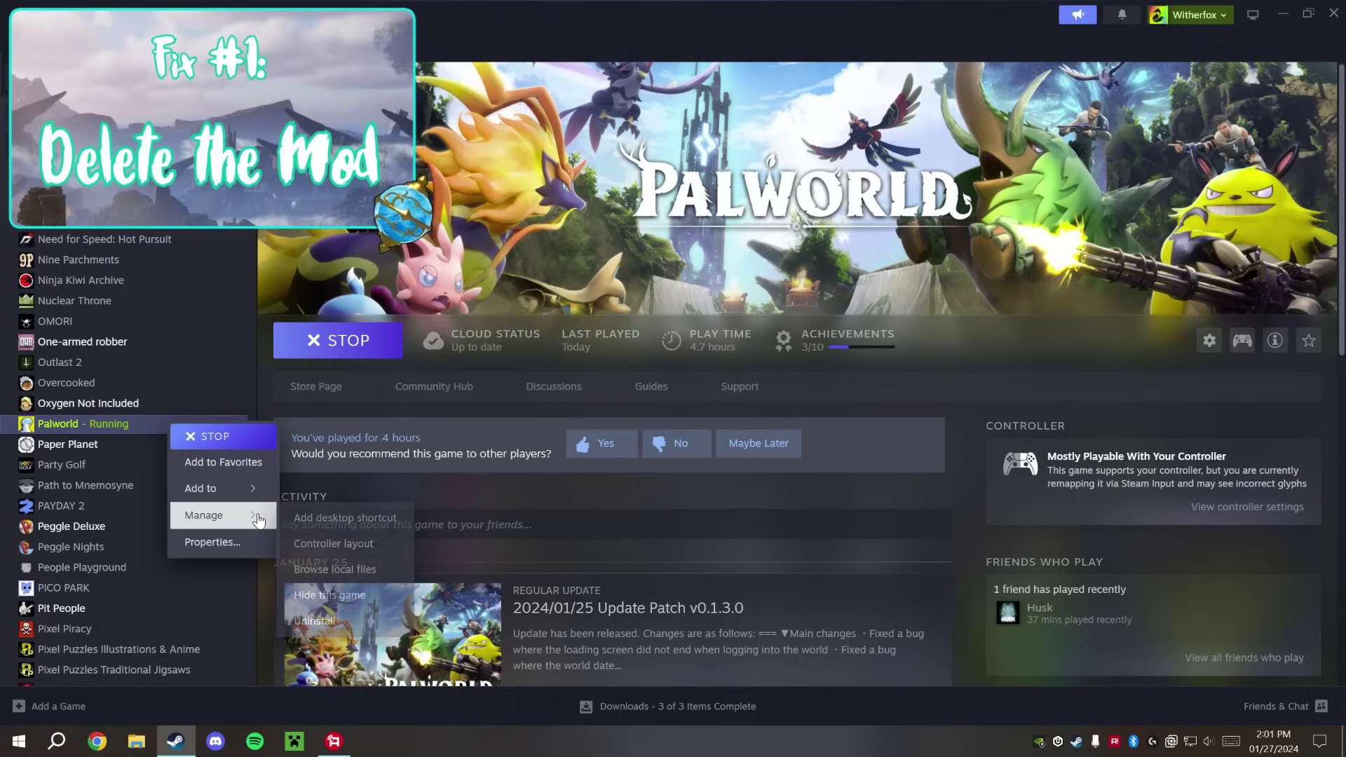
click(335, 569)
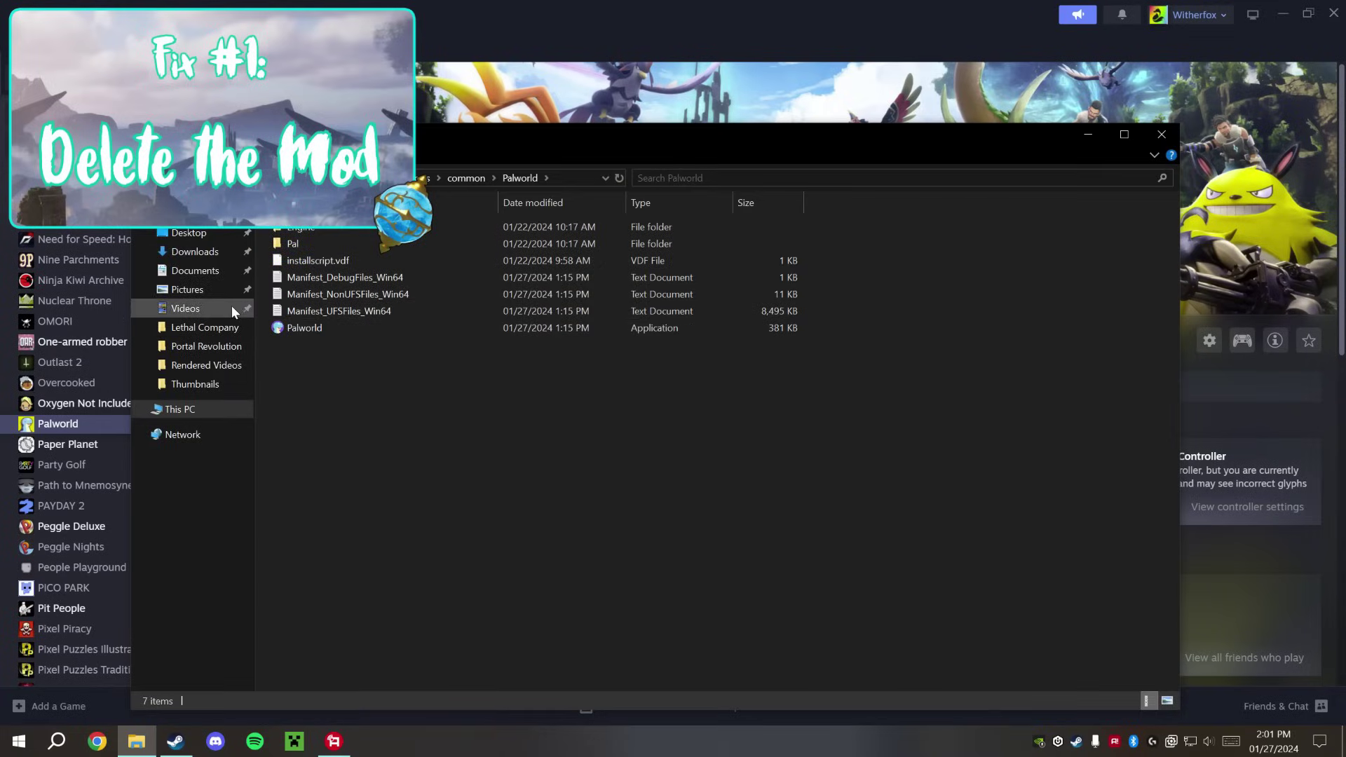
Delete the MapUnlocker folder from Pal\Binaries\Win64\Mods and close Explorer
double_click(326, 246)
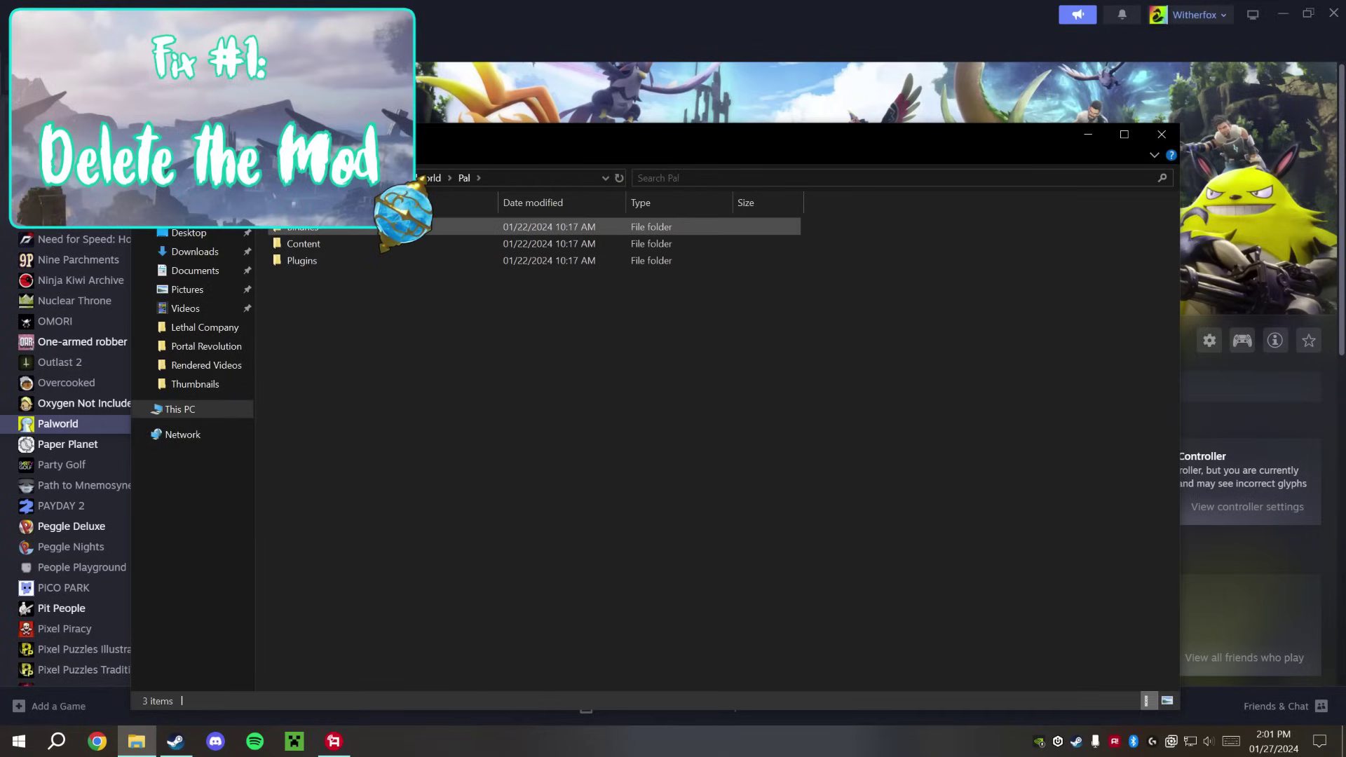
key(alt+Left)
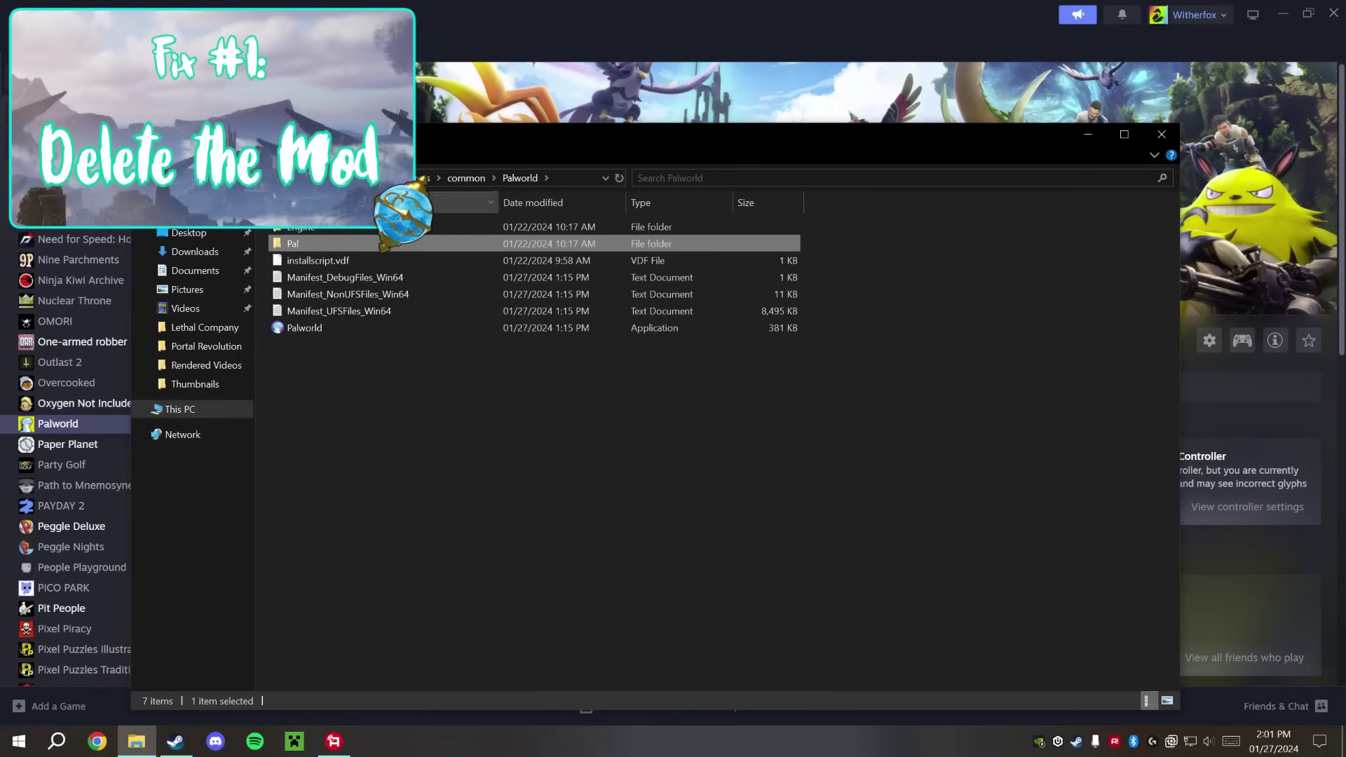
double_click(320, 241)
double_click(321, 228)
double_click(341, 228)
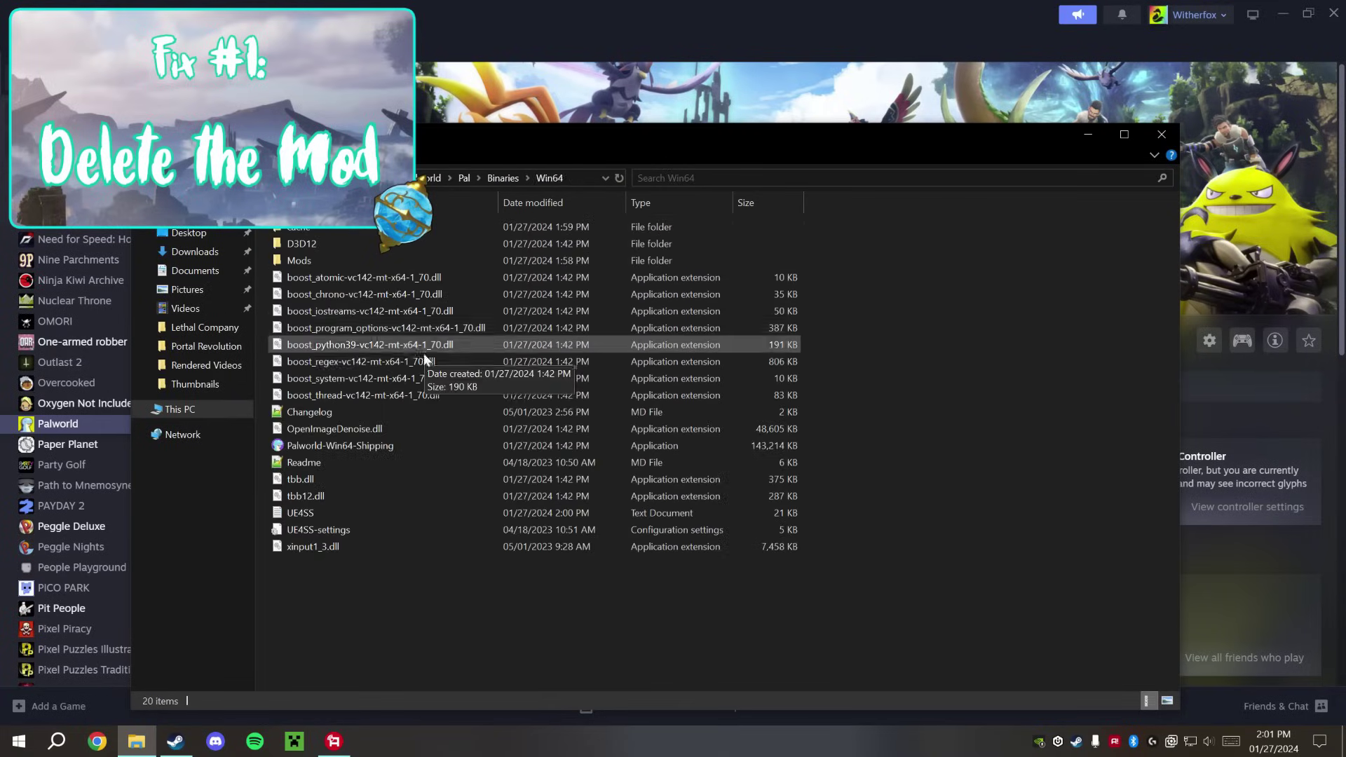
double_click(341, 261)
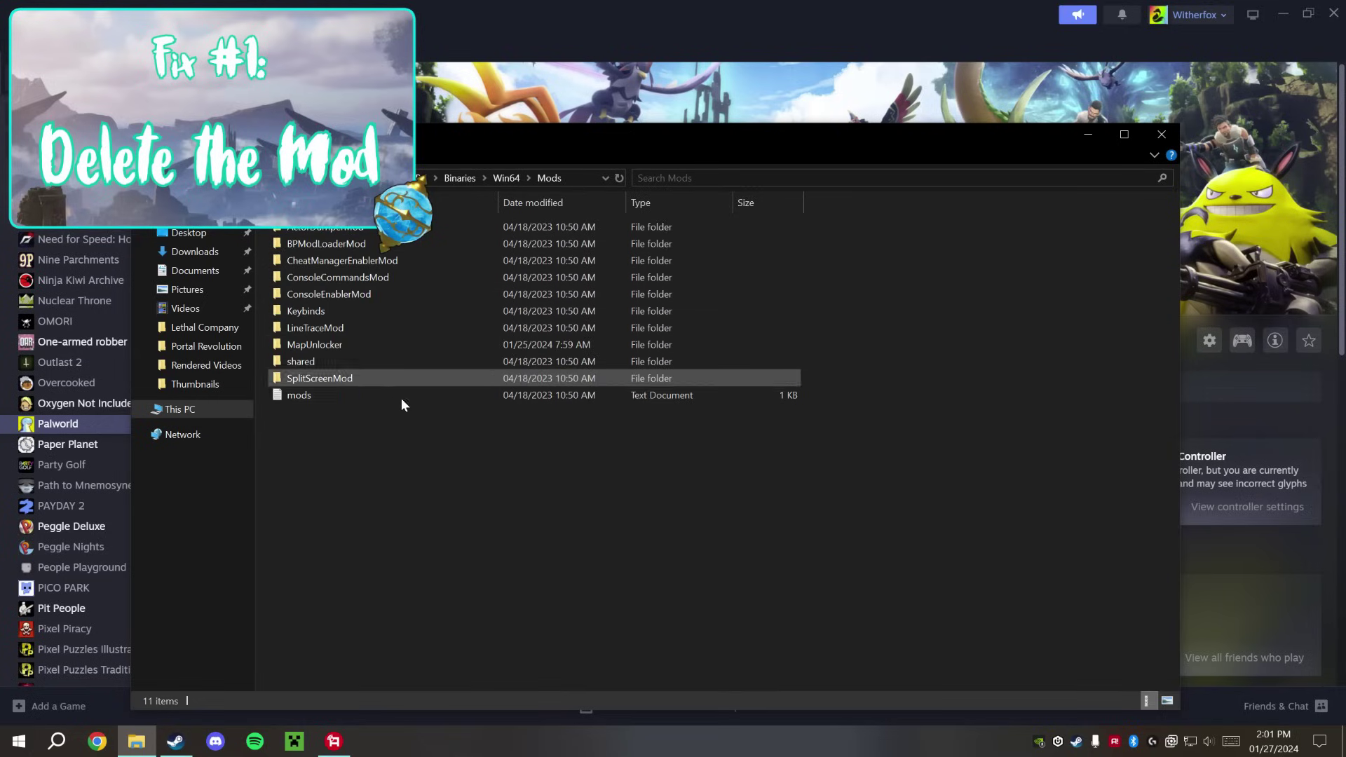
click(368, 345)
key(Delete)
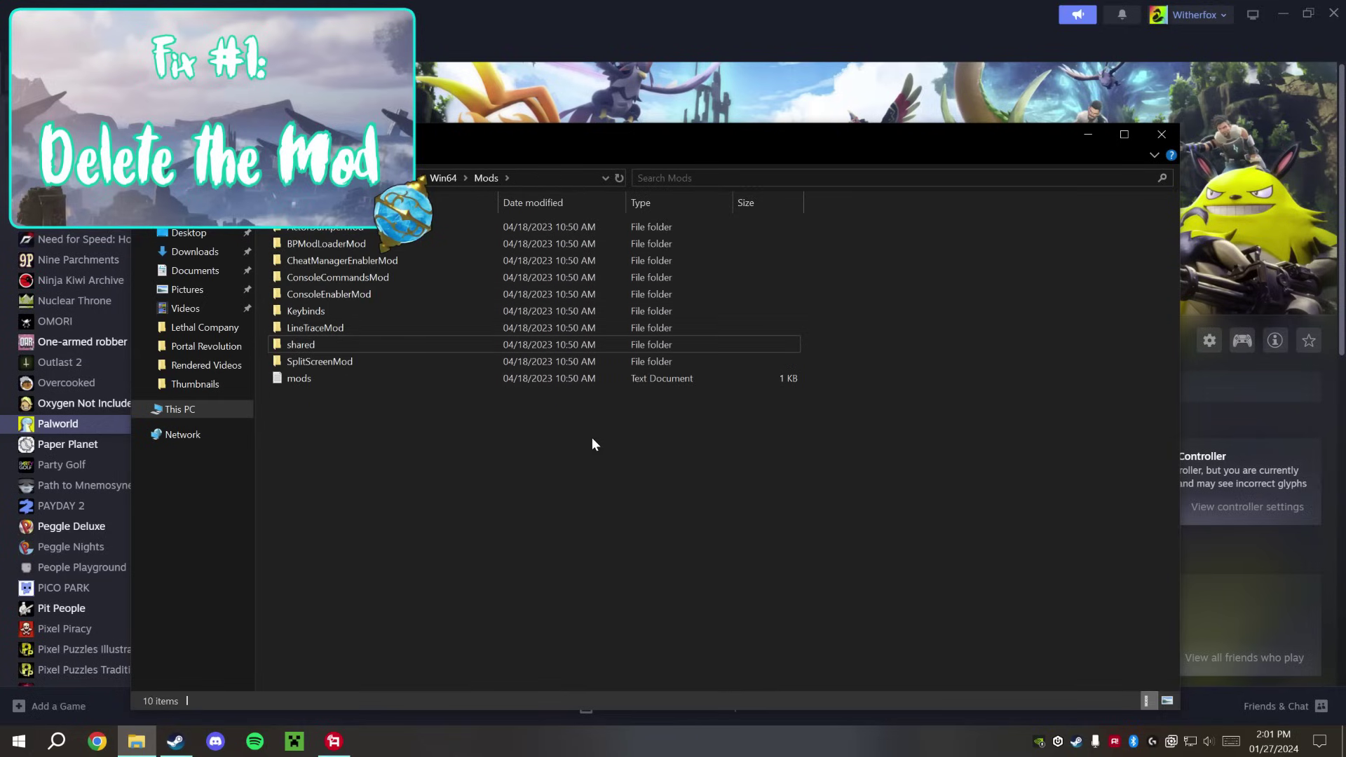
click(1160, 133)
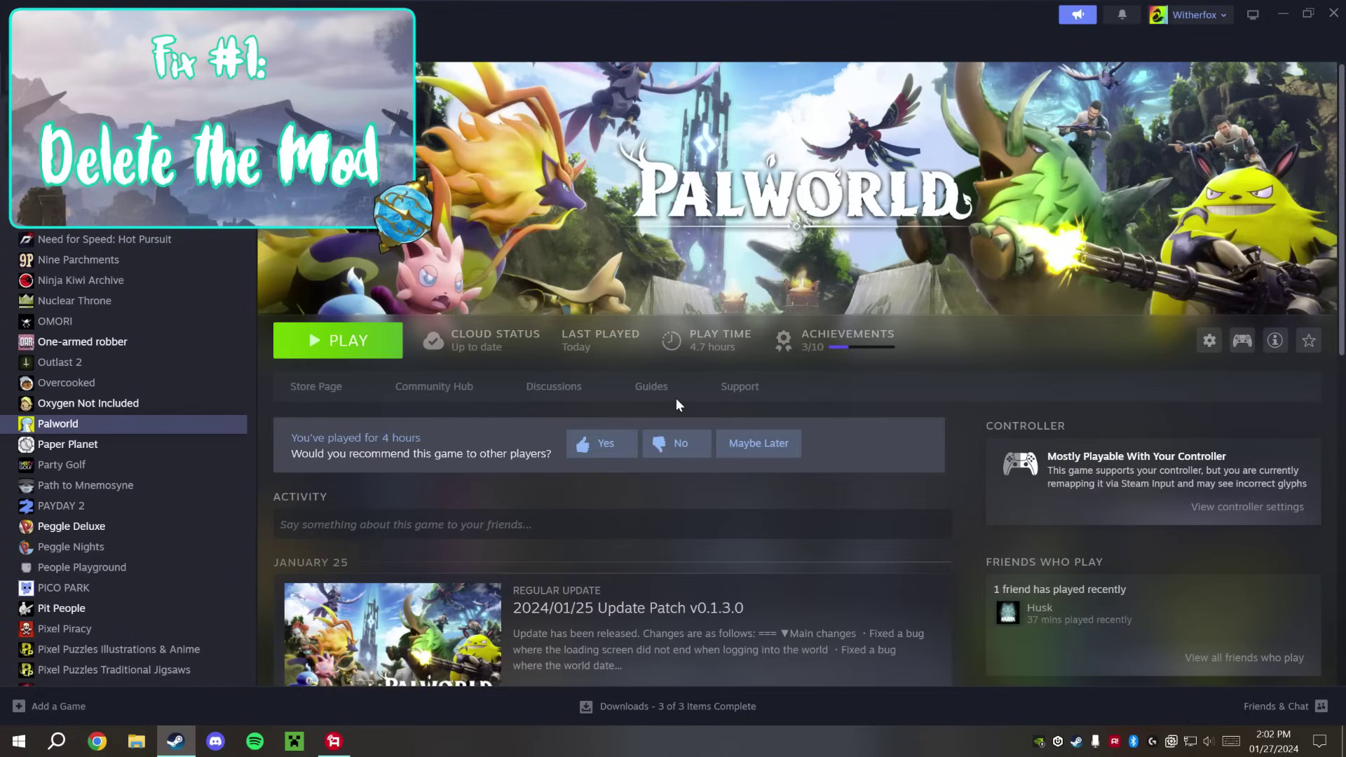
Confirm on the JetDragon F-14 page that its .pak file goes into Pal\Content\Paks
click(97, 741)
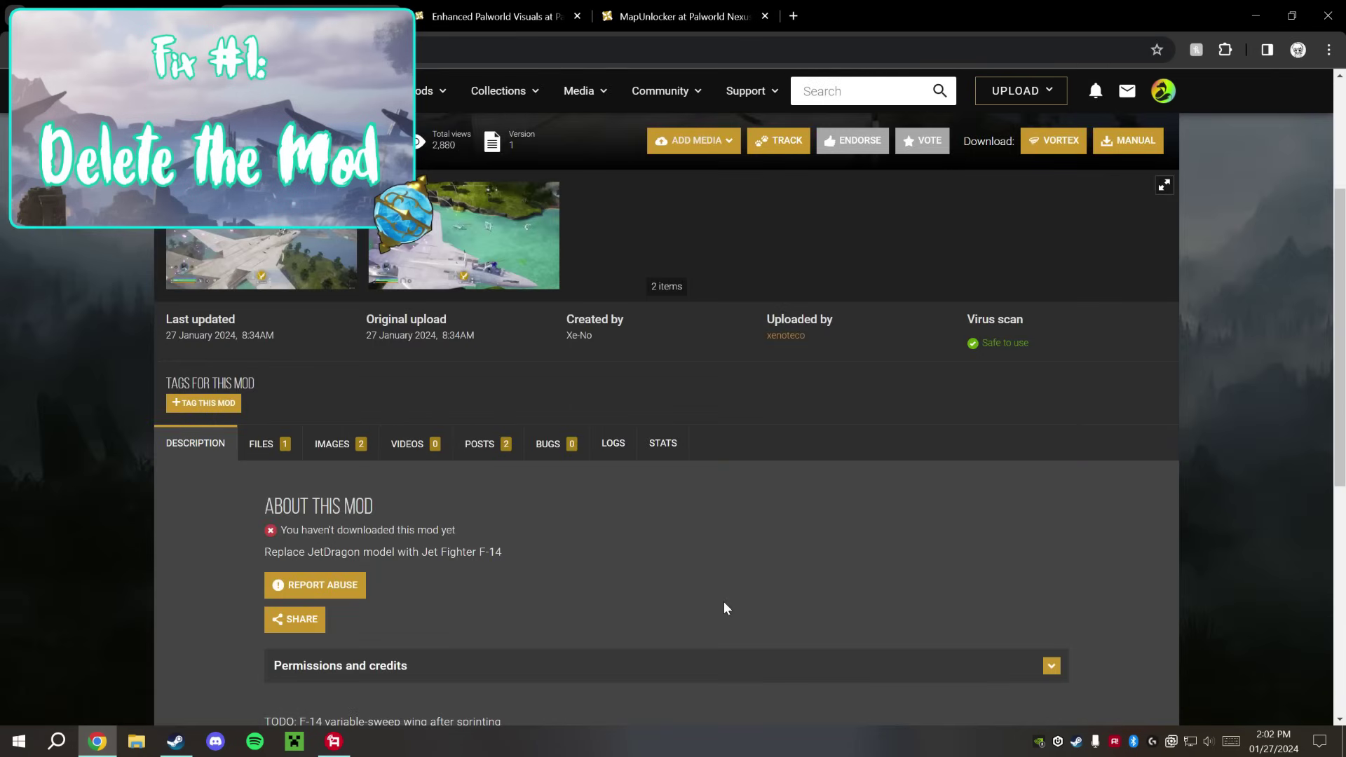
scroll(589, 310, down, 3)
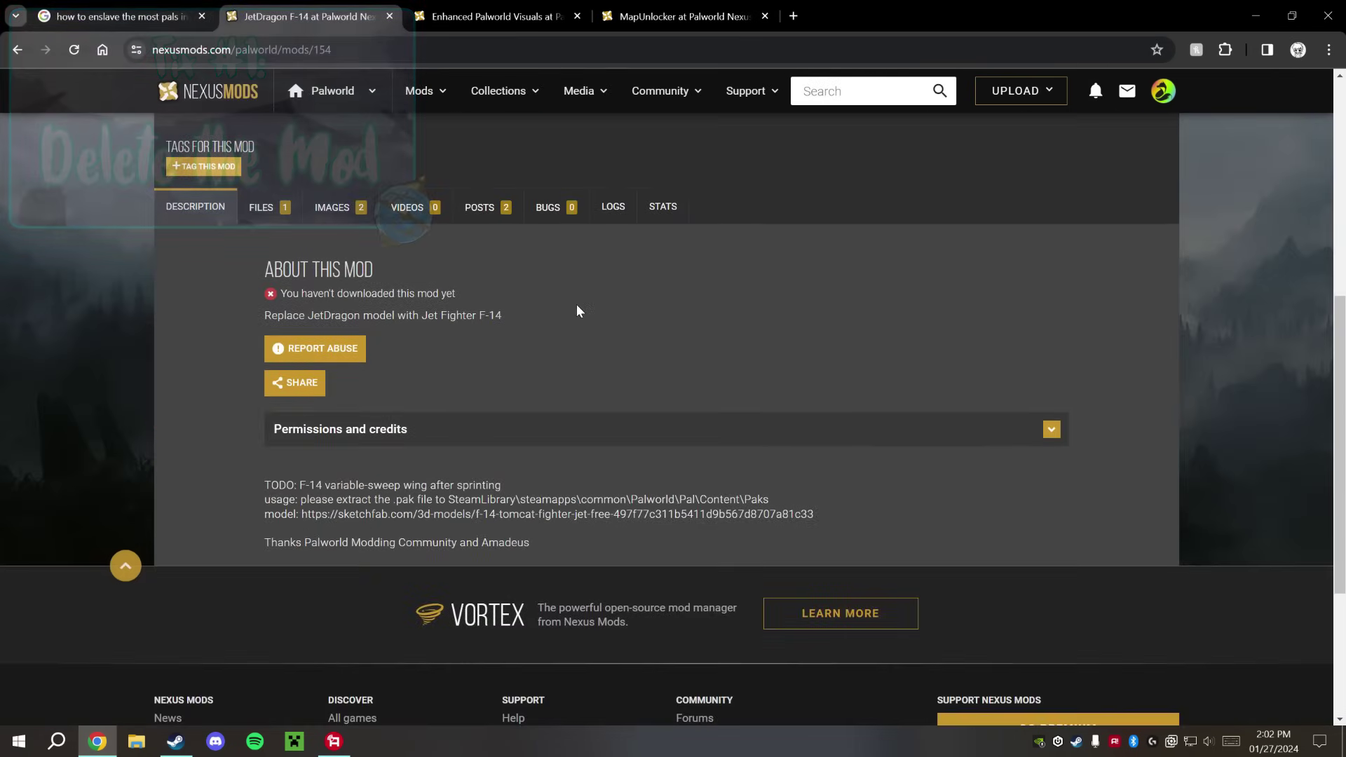
scroll(626, 319, up, 3)
scroll(610, 370, down, 2)
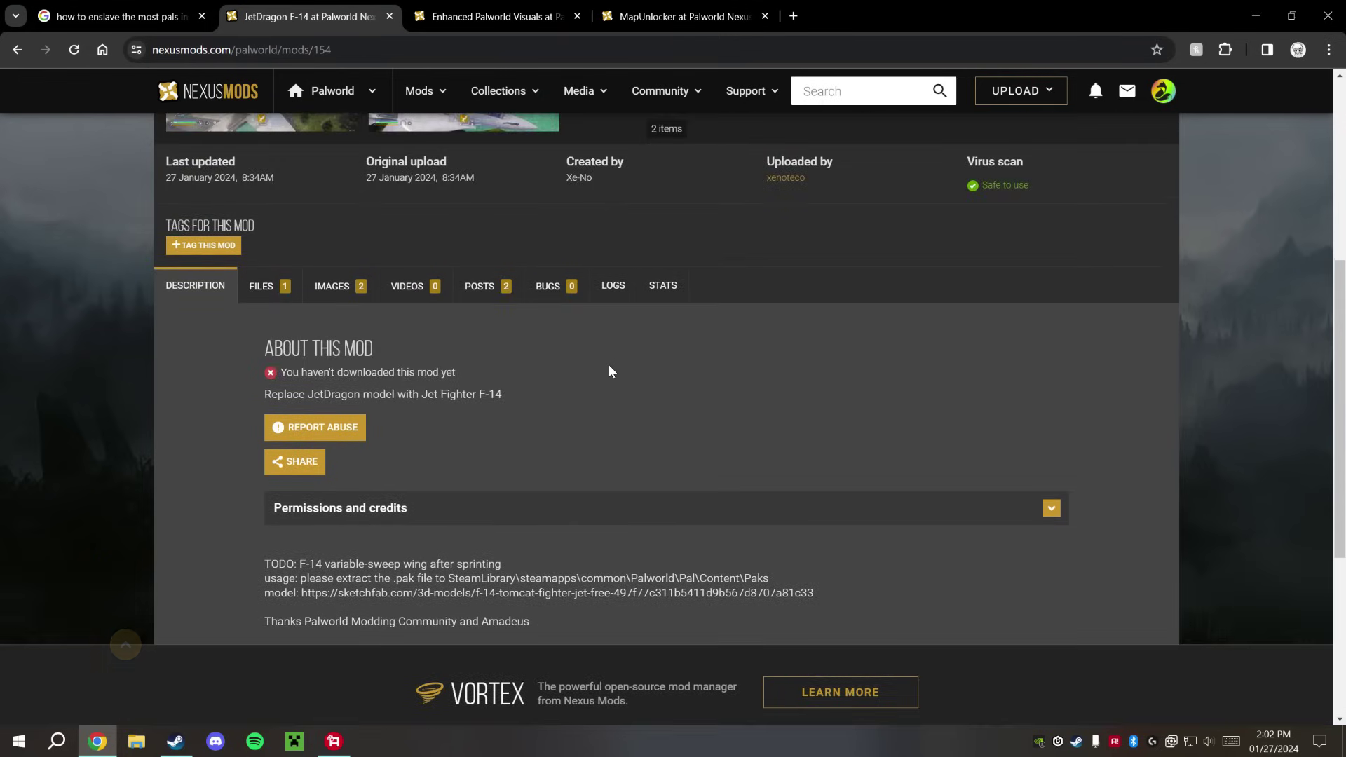
scroll(497, 376, up, 2)
scroll(294, 490, up, 2)
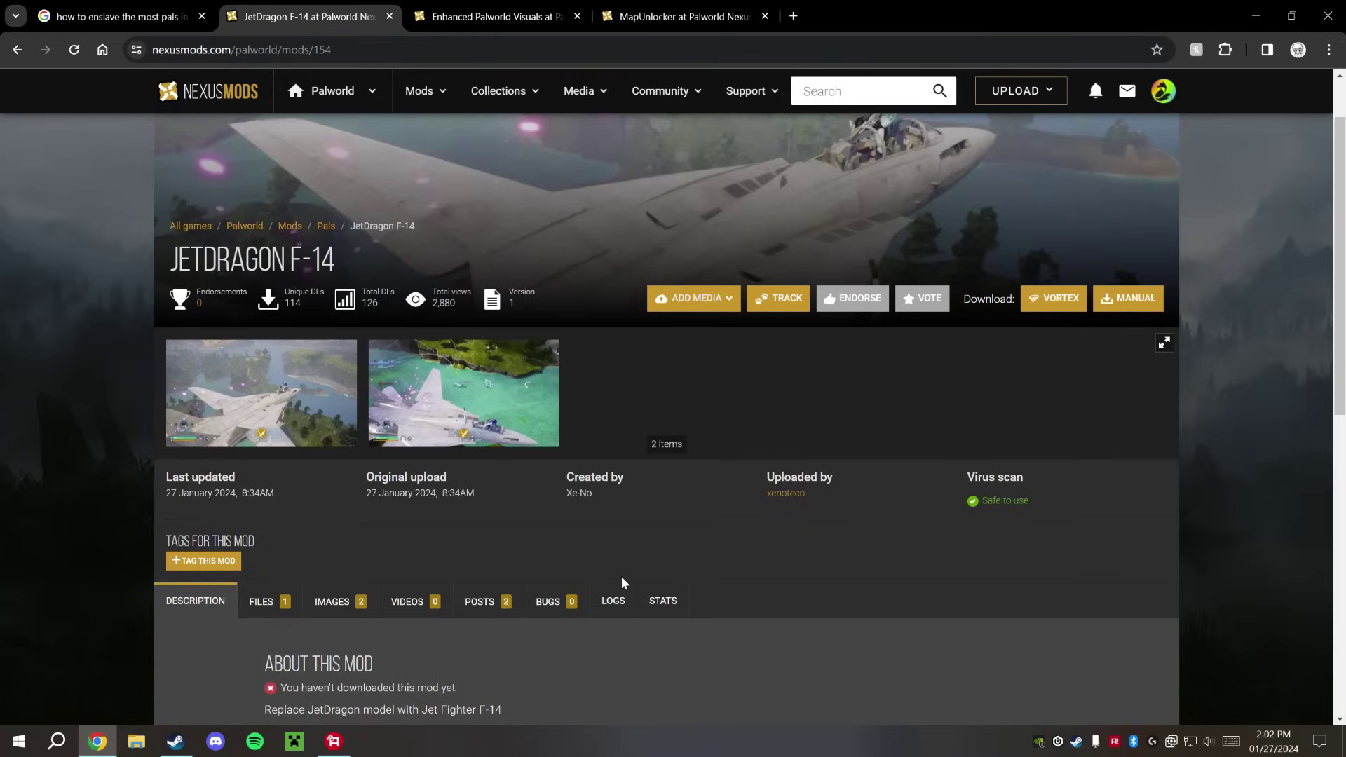
scroll(624, 583, down, 4)
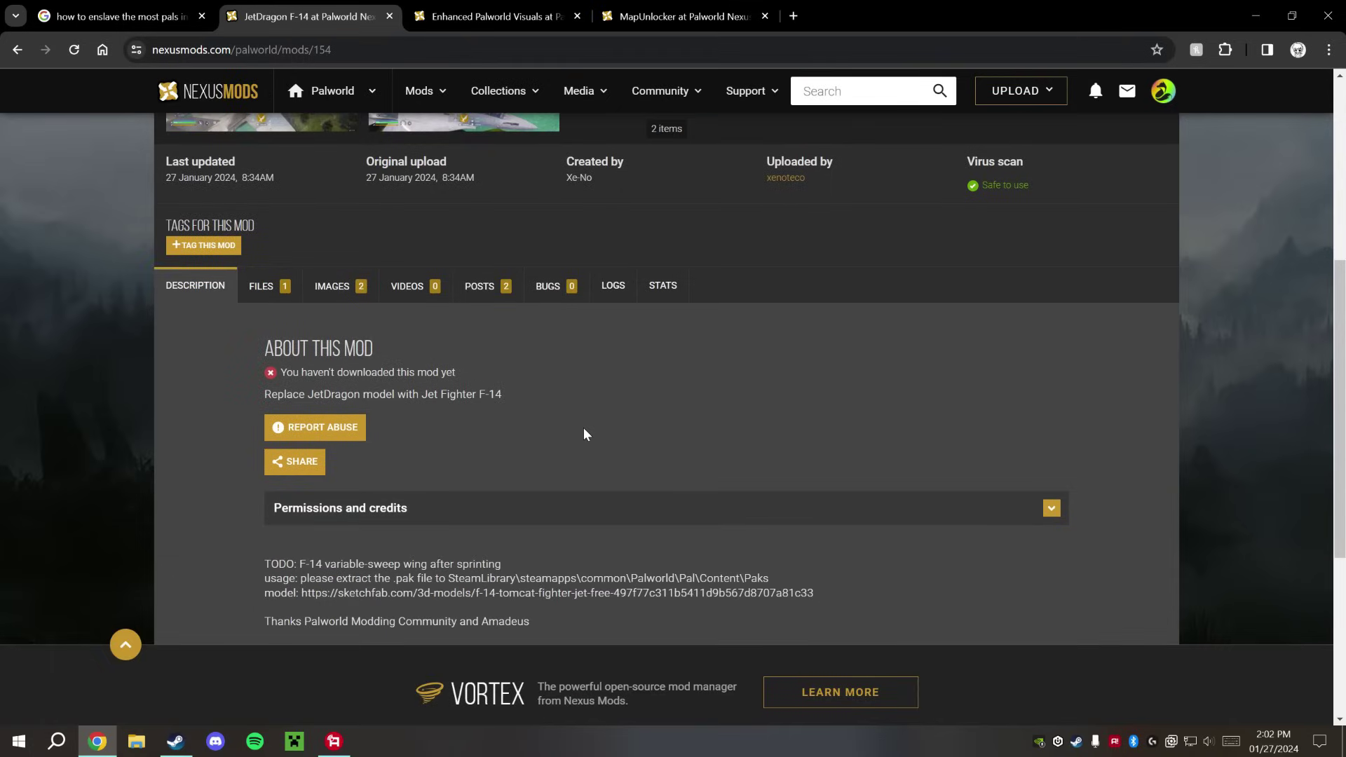
drag(769, 580, 742, 580)
click(795, 575)
scroll(636, 425, up, 4)
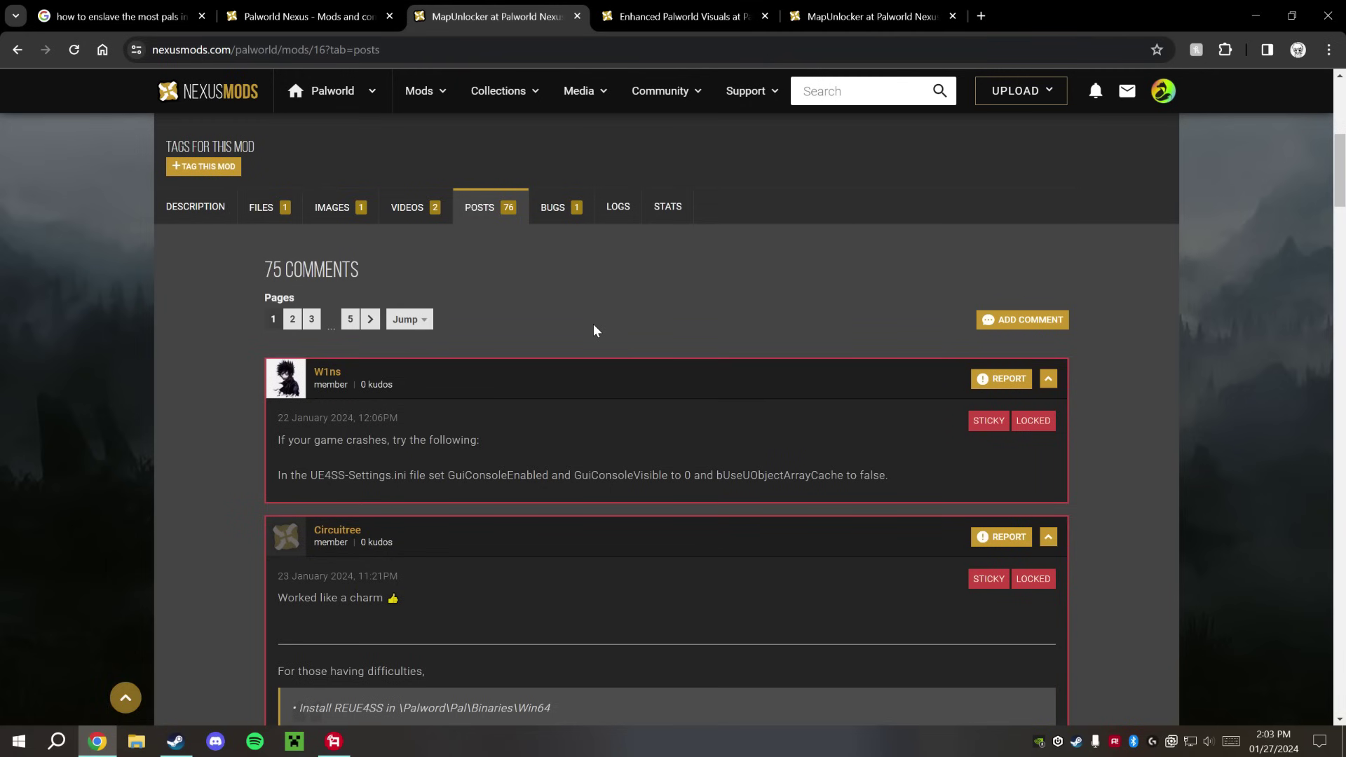
Scroll MapUnlocker's comments to the pinned UE4SS-Settings.ini crash fix: GuiConsole values 0, bUseUObjectArrayCache false
scroll(594, 330, up, 6)
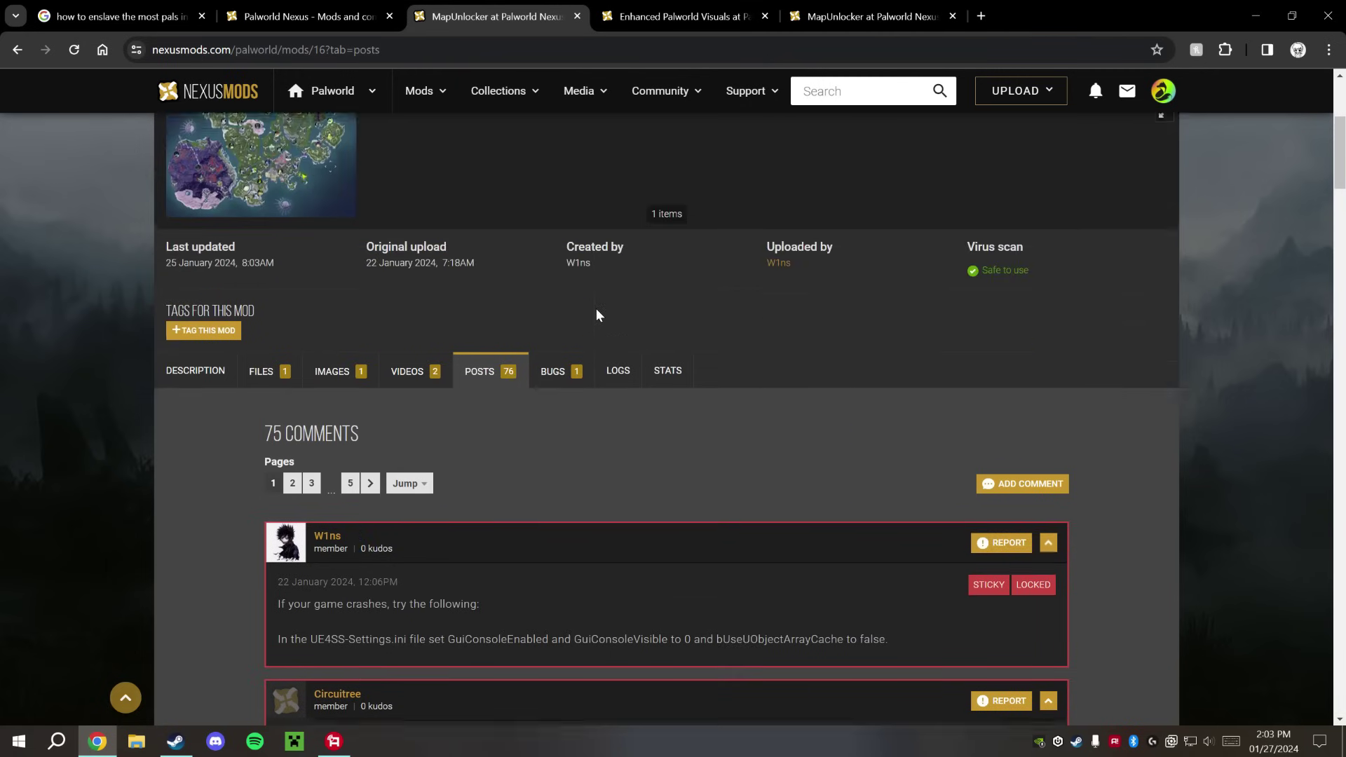
scroll(474, 335, down, 1)
scroll(474, 335, down, 3)
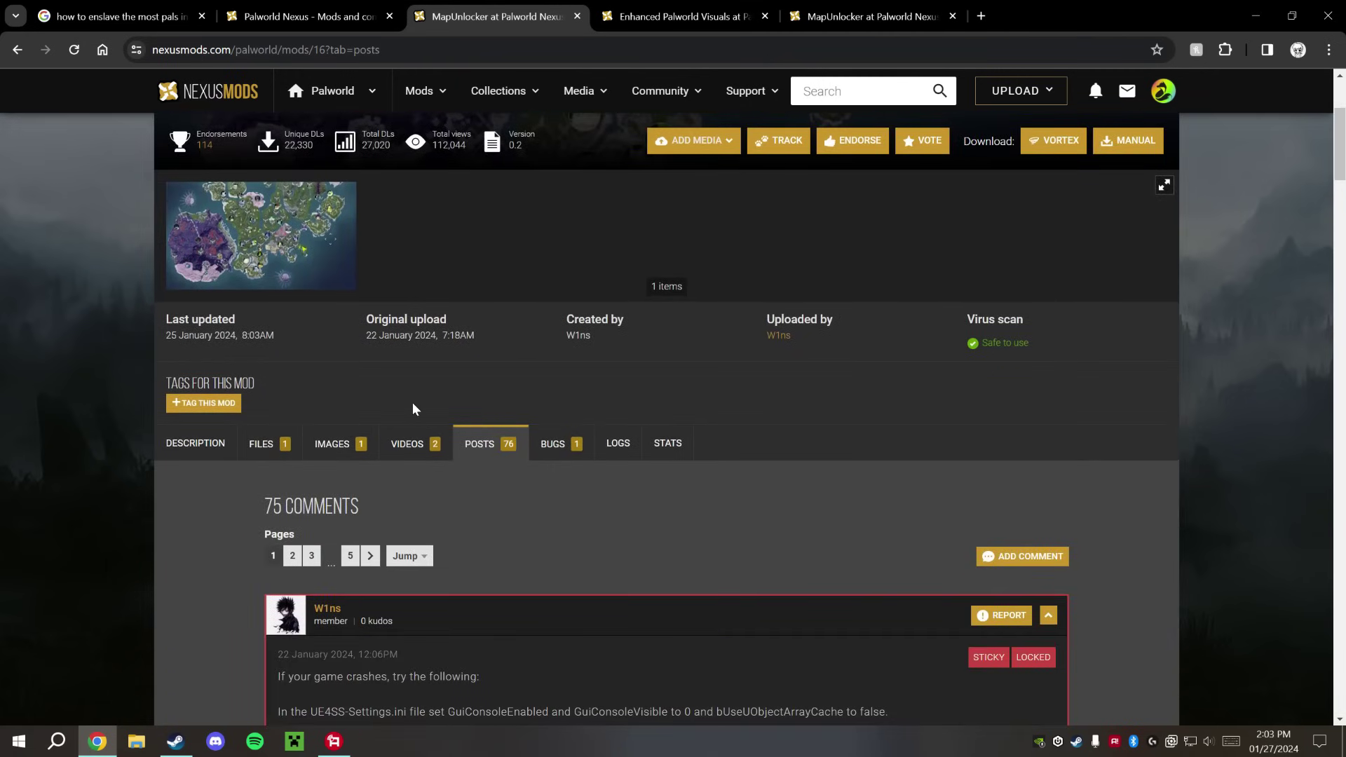
scroll(403, 374, down, 1)
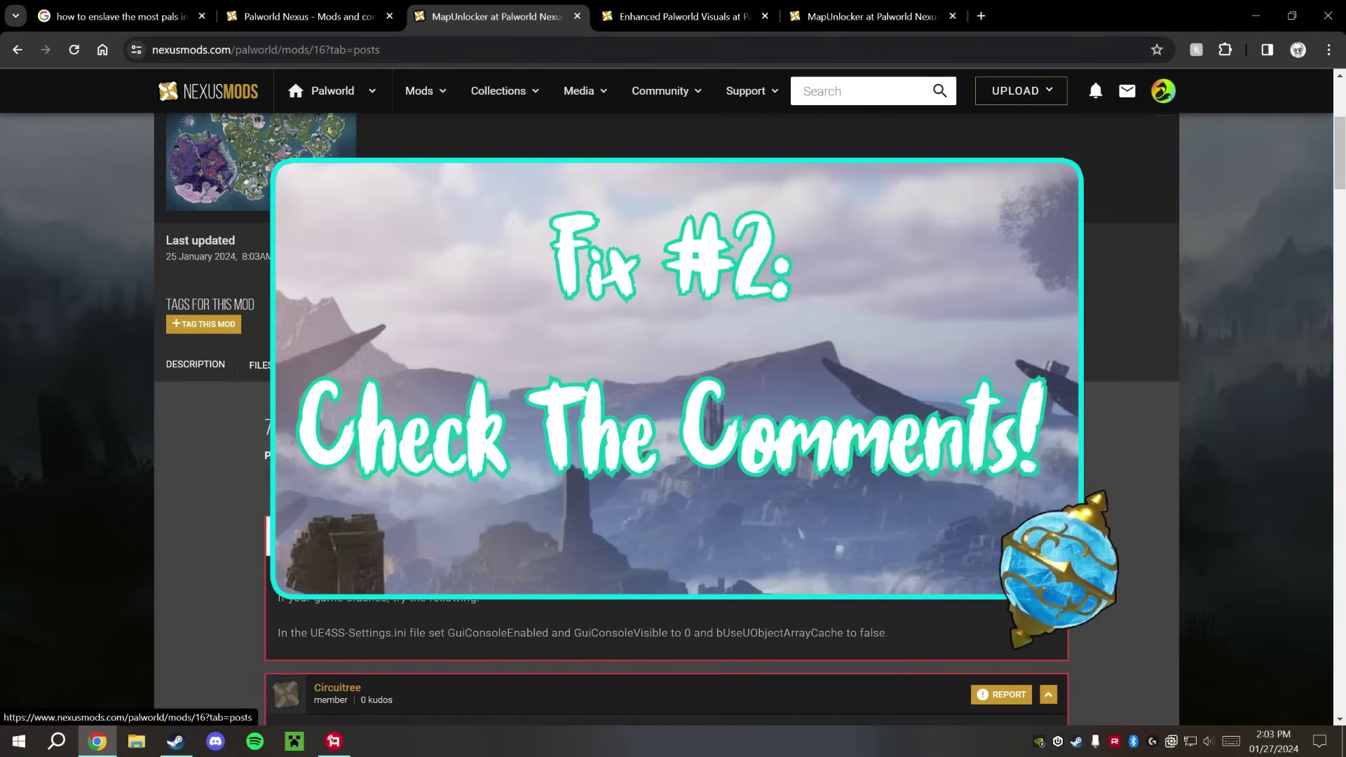
scroll(489, 536, down, 1)
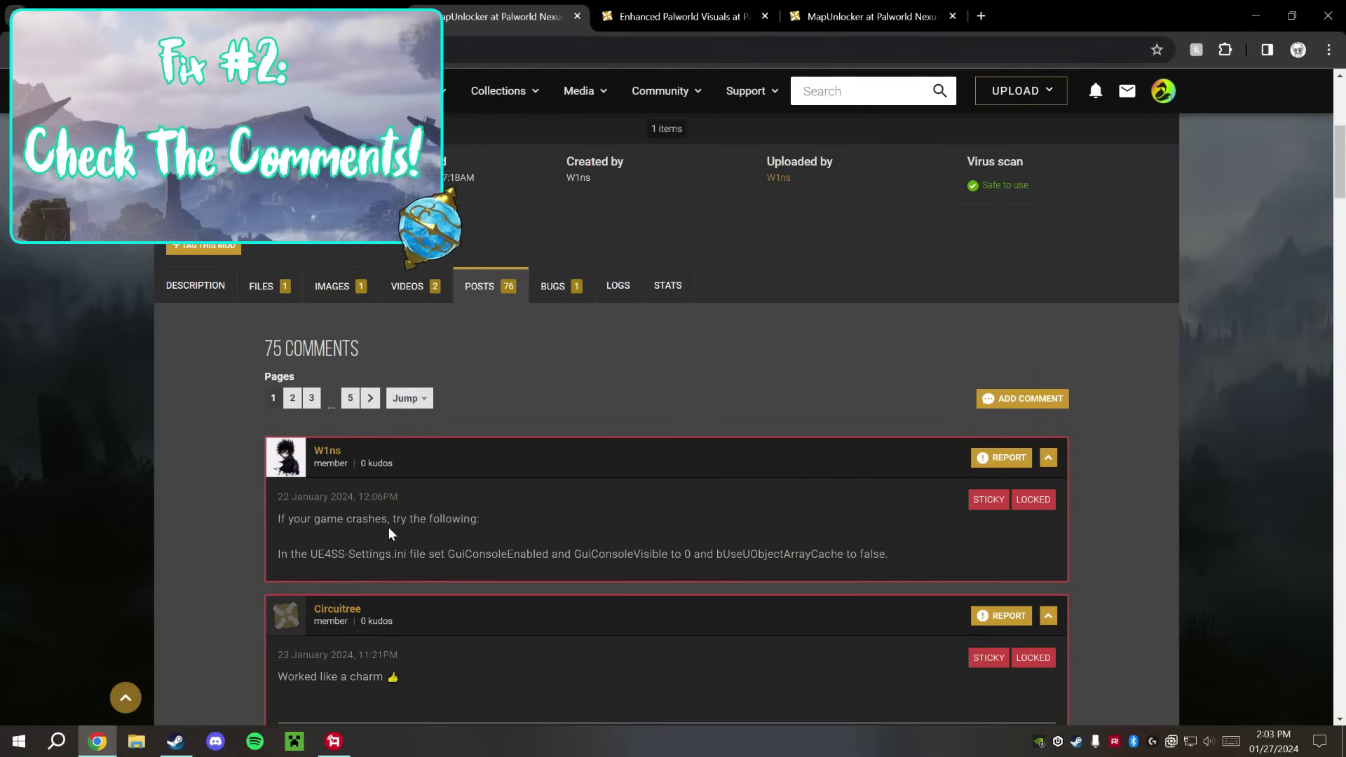
scroll(421, 512, down, 1)
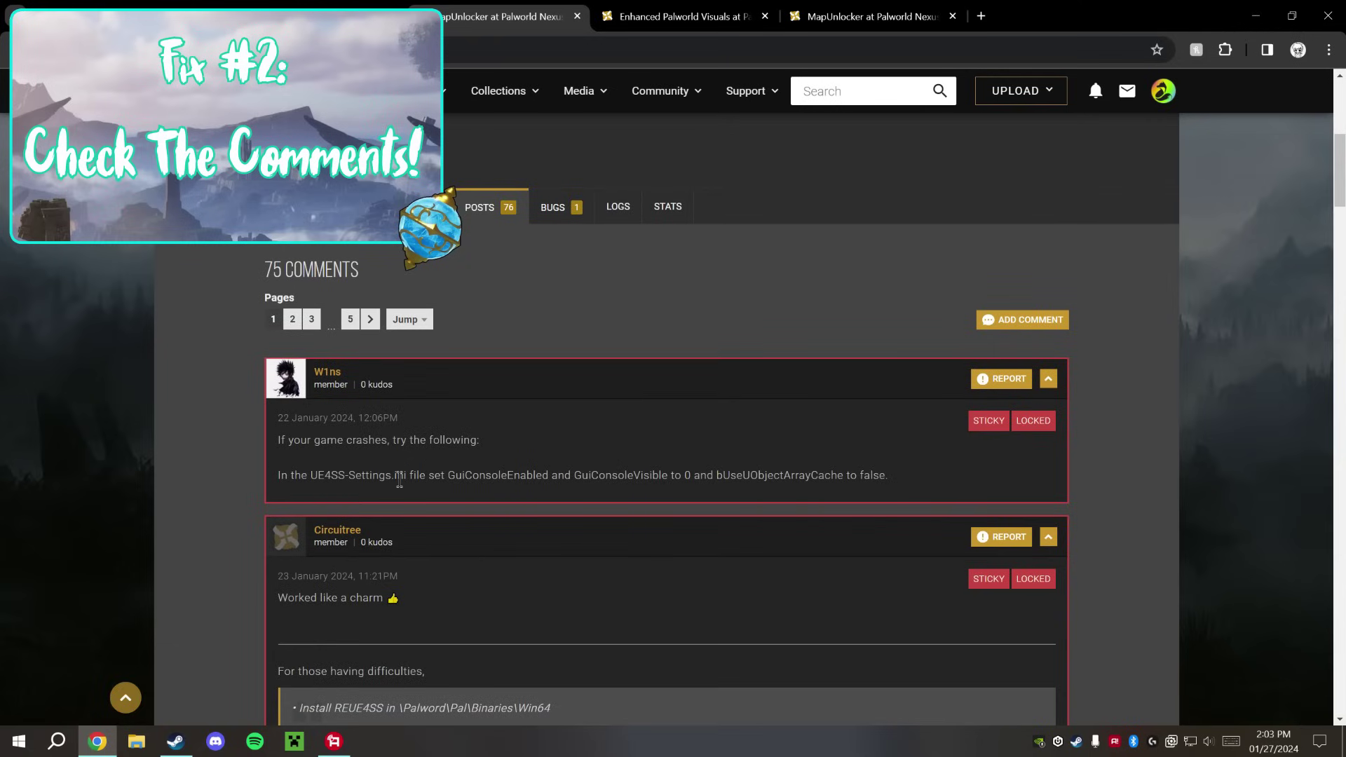
Open Palworld's local install folder from the Steam library via Manage > Browse local files
click(176, 741)
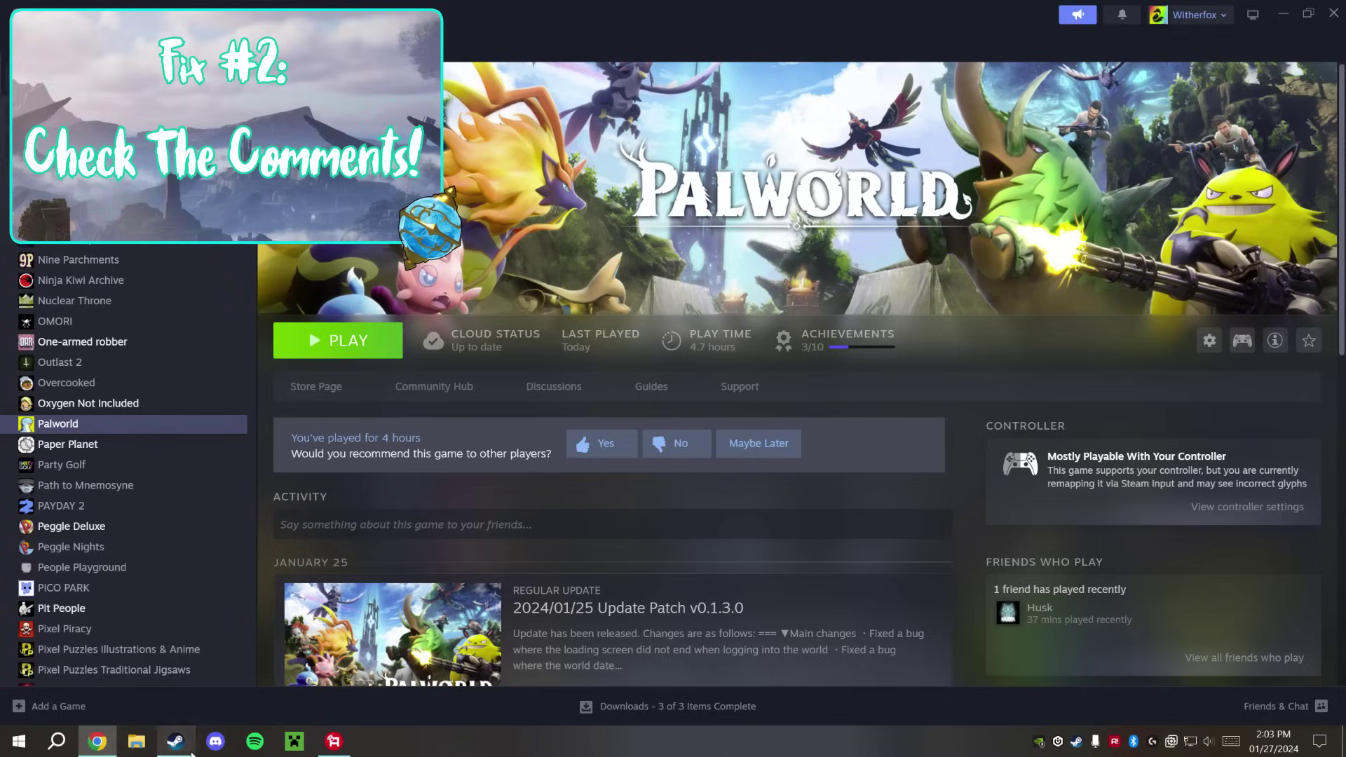
right_click(118, 427)
mouse_move(163, 522)
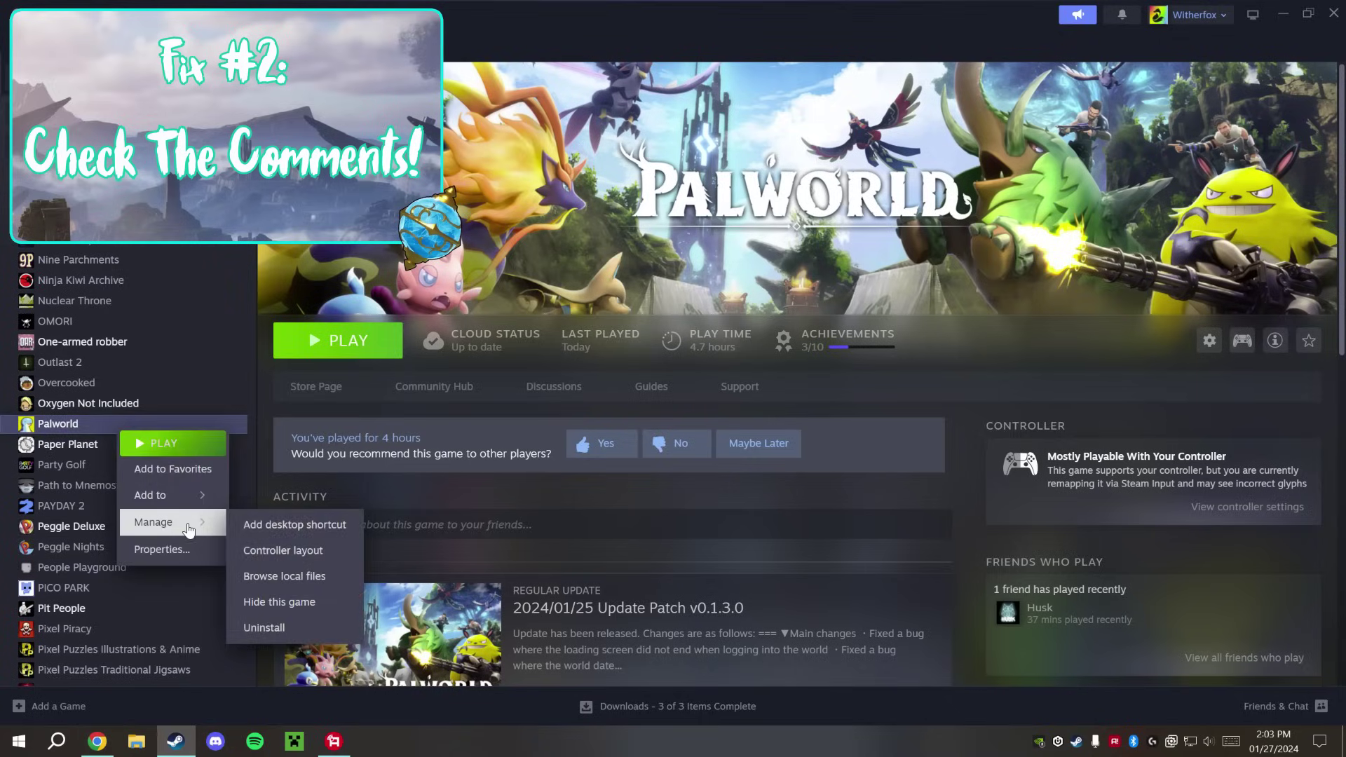
click(284, 577)
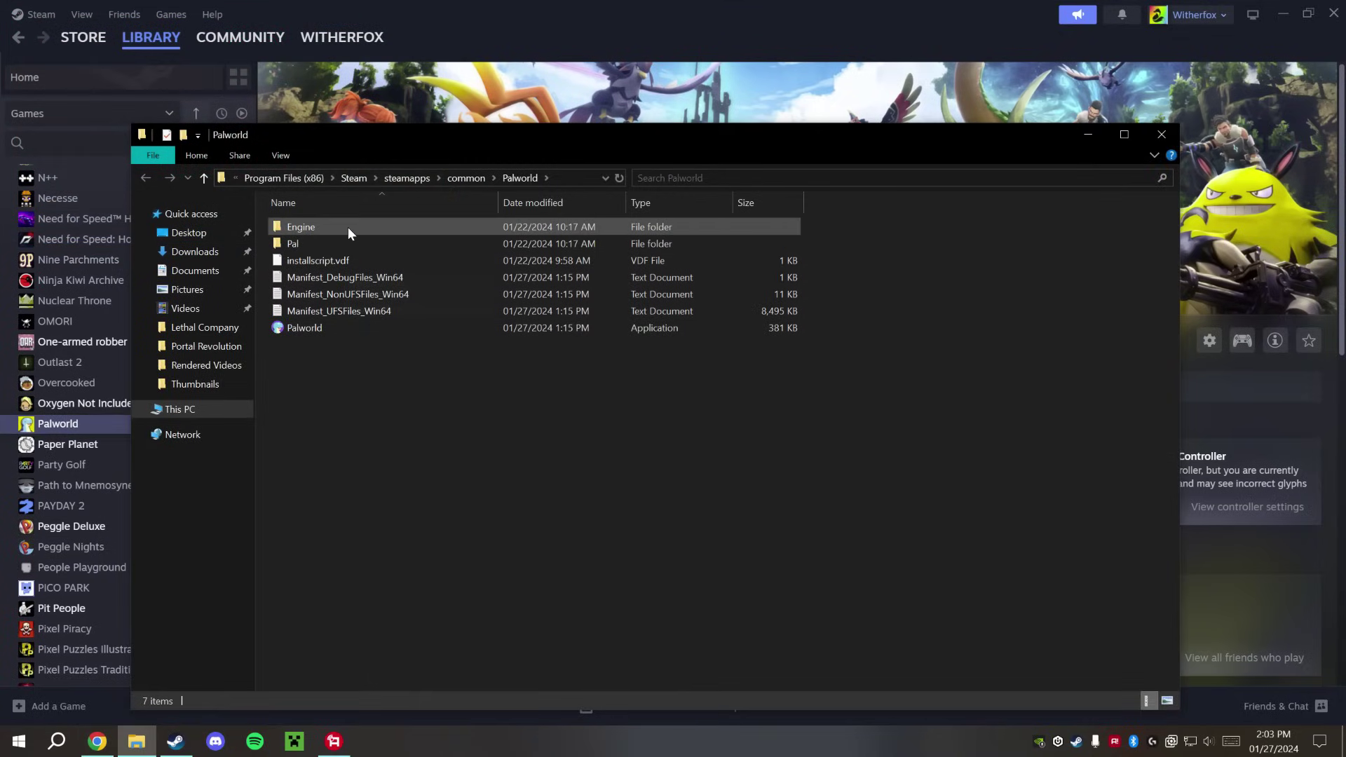
Go into Pal\Binaries\Win64 and bring up the options for the UE4SS-settings file
double_click(348, 242)
double_click(349, 226)
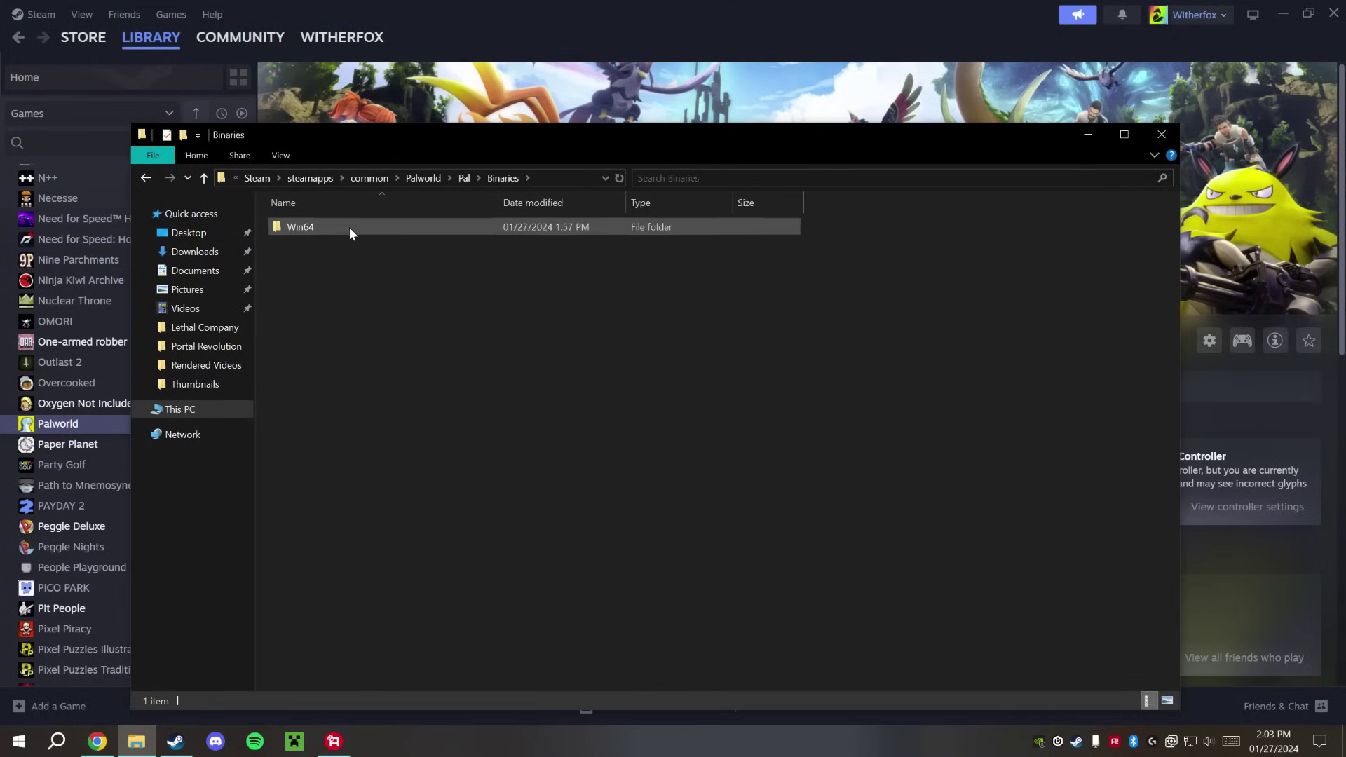
double_click(349, 228)
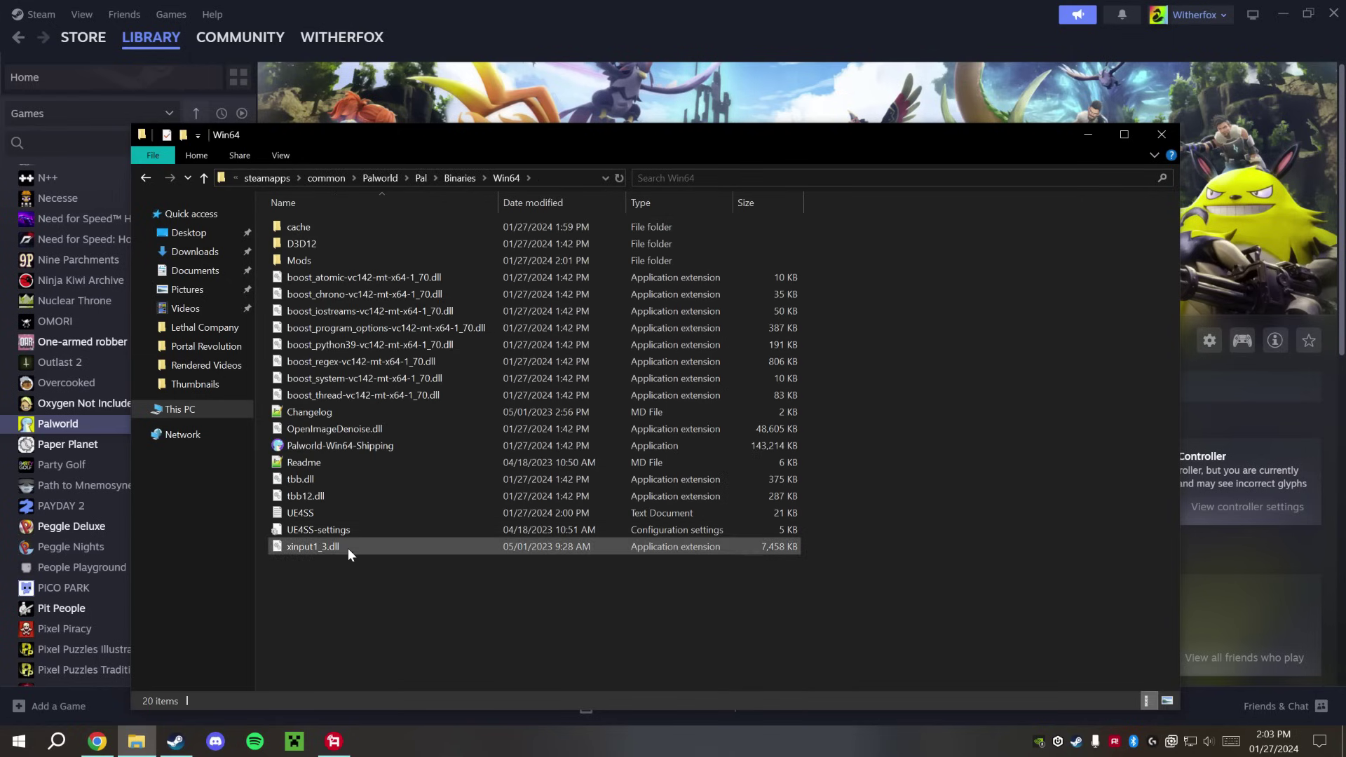
right_click(353, 531)
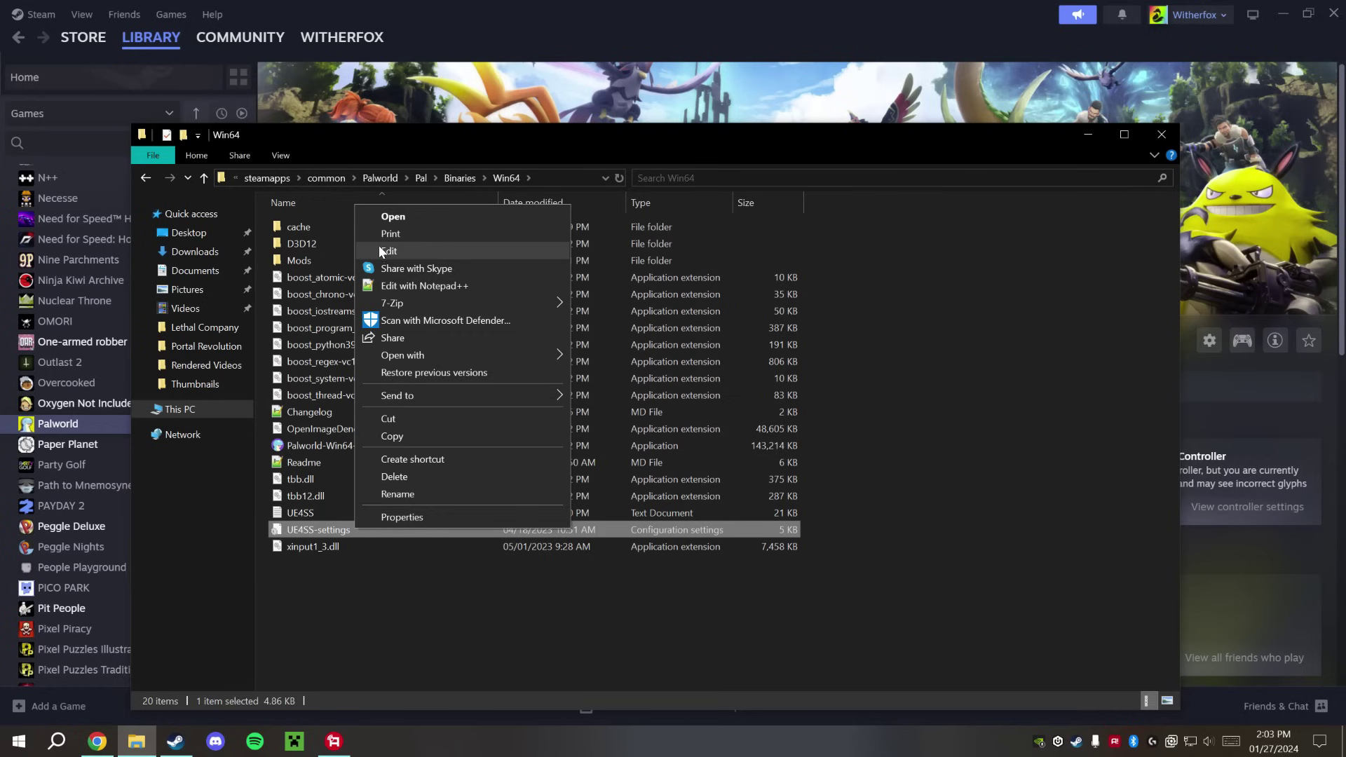
Edit UE4SS-settings.ini in Notepad++, close Explorer, enlarge the editor, and recheck the crash-fix comment
click(404, 286)
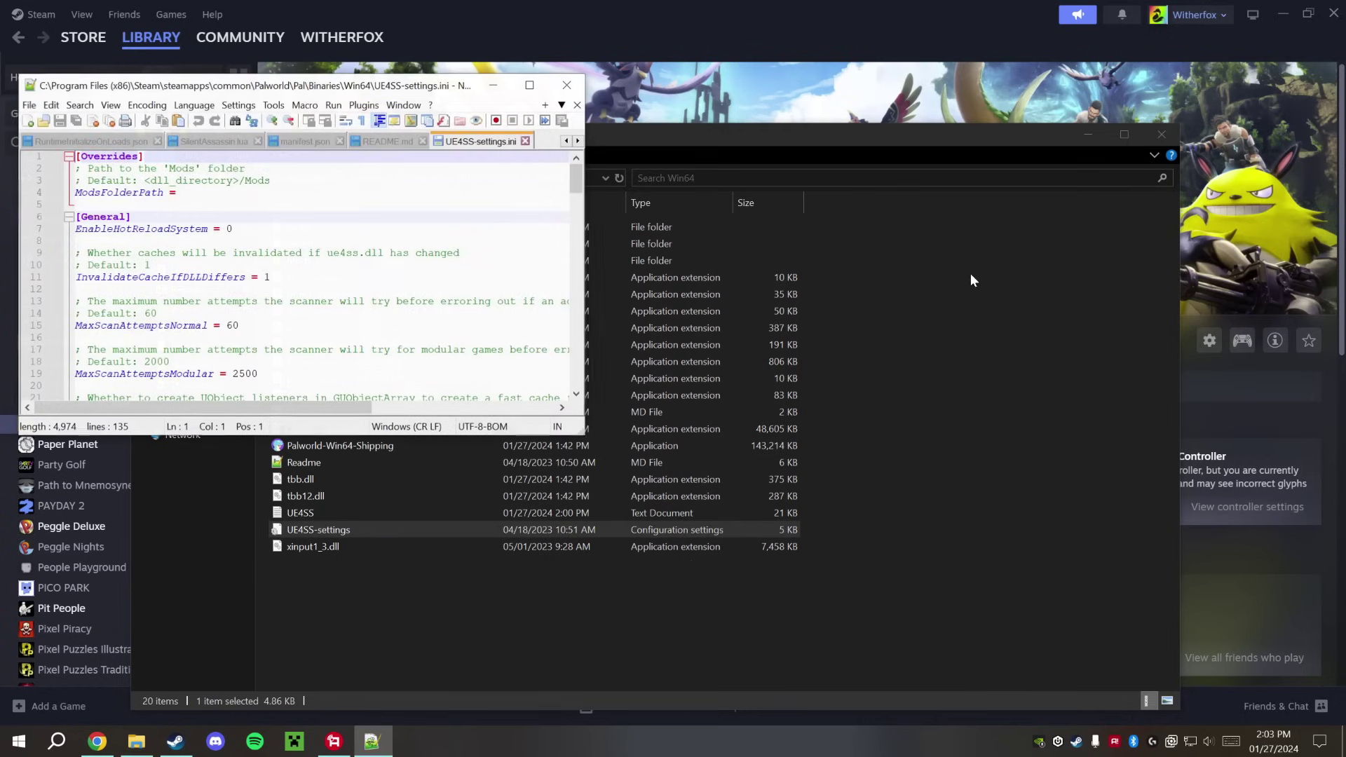
click(1154, 138)
drag(362, 89, 725, 226)
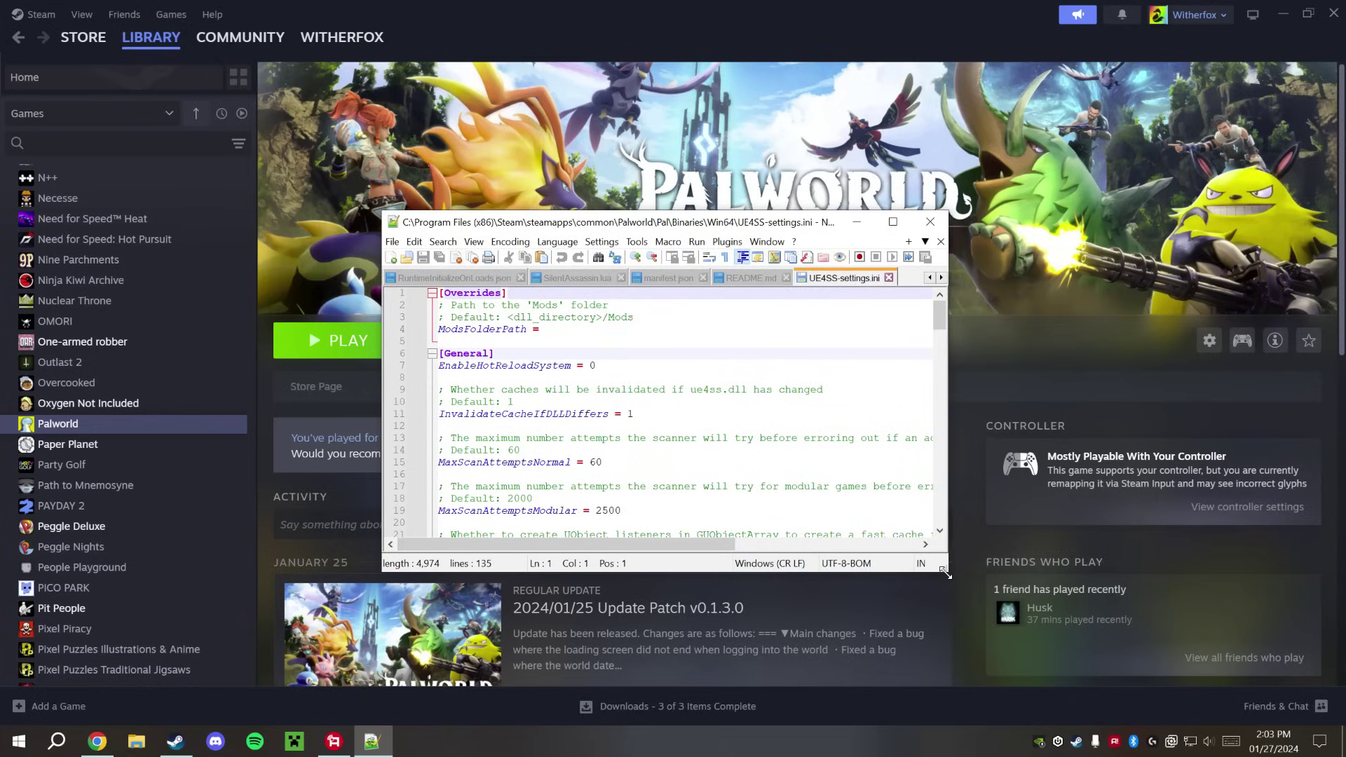
drag(945, 573, 1102, 704)
drag(838, 224, 737, 78)
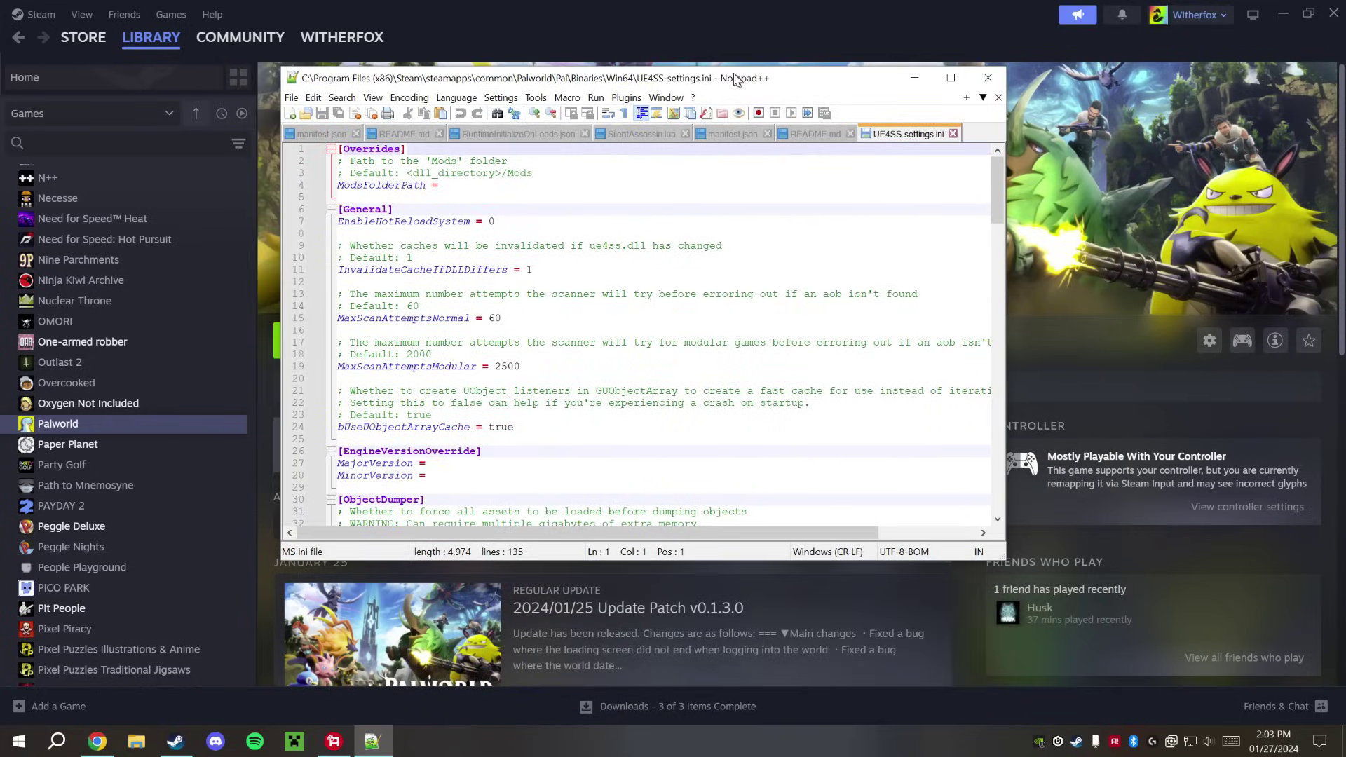
click(94, 742)
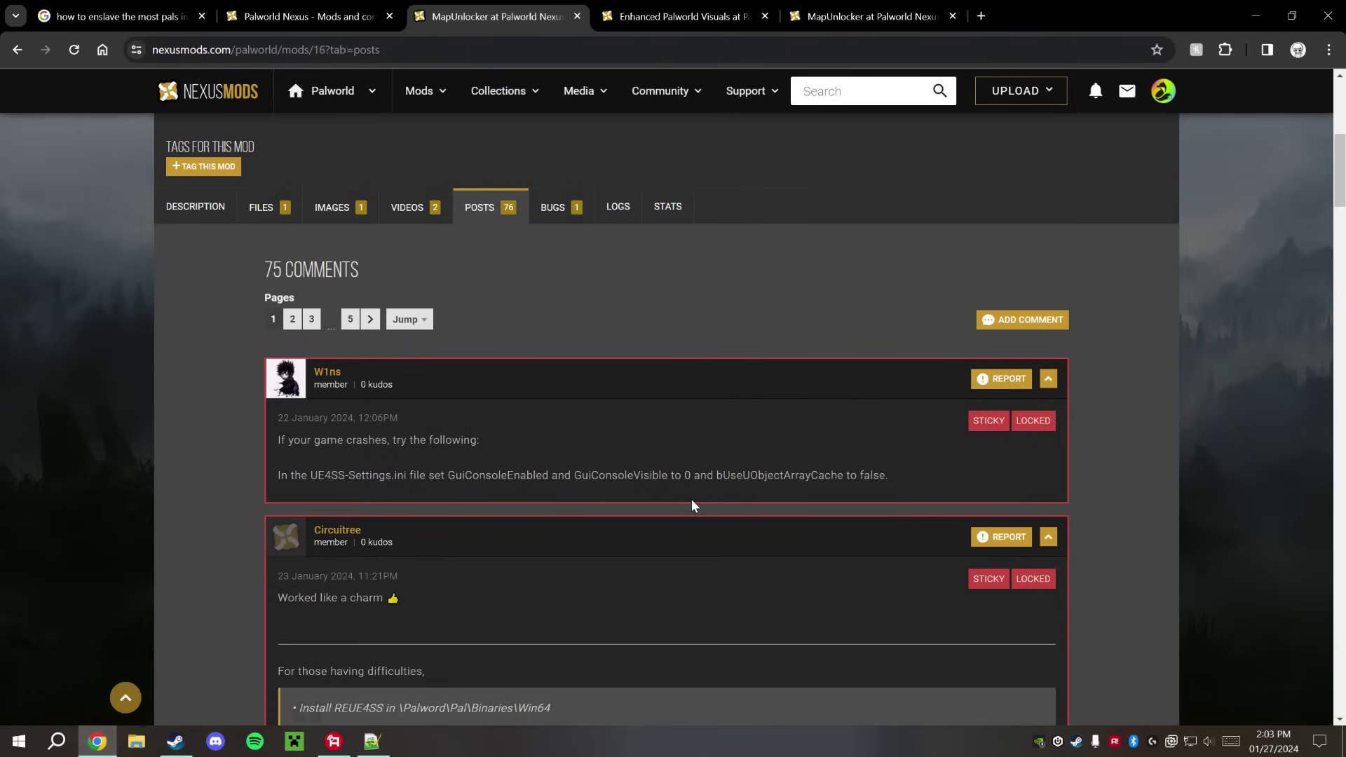
click(371, 742)
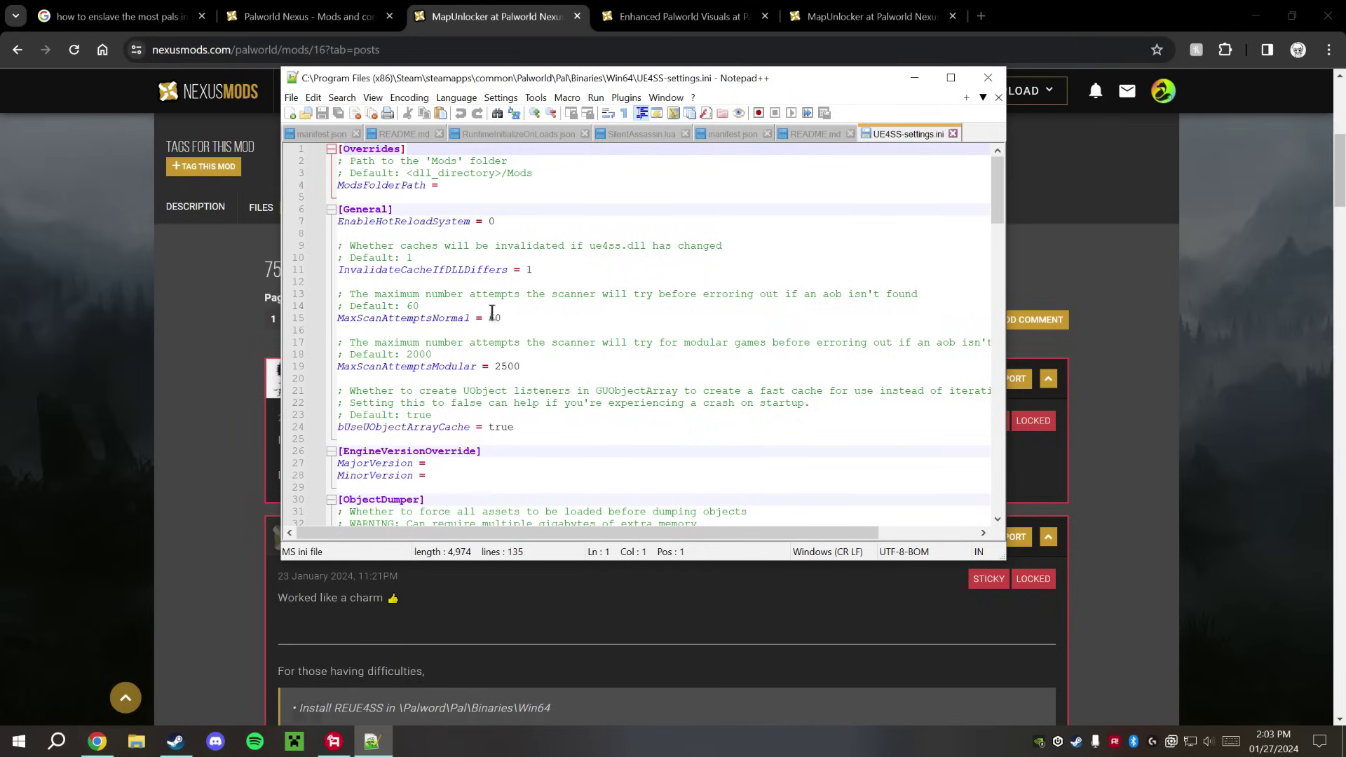
Search for 'G' to reach GuiConsoleEnabled and GuiConsoleVisible in the [Debug] section
double_click(489, 161)
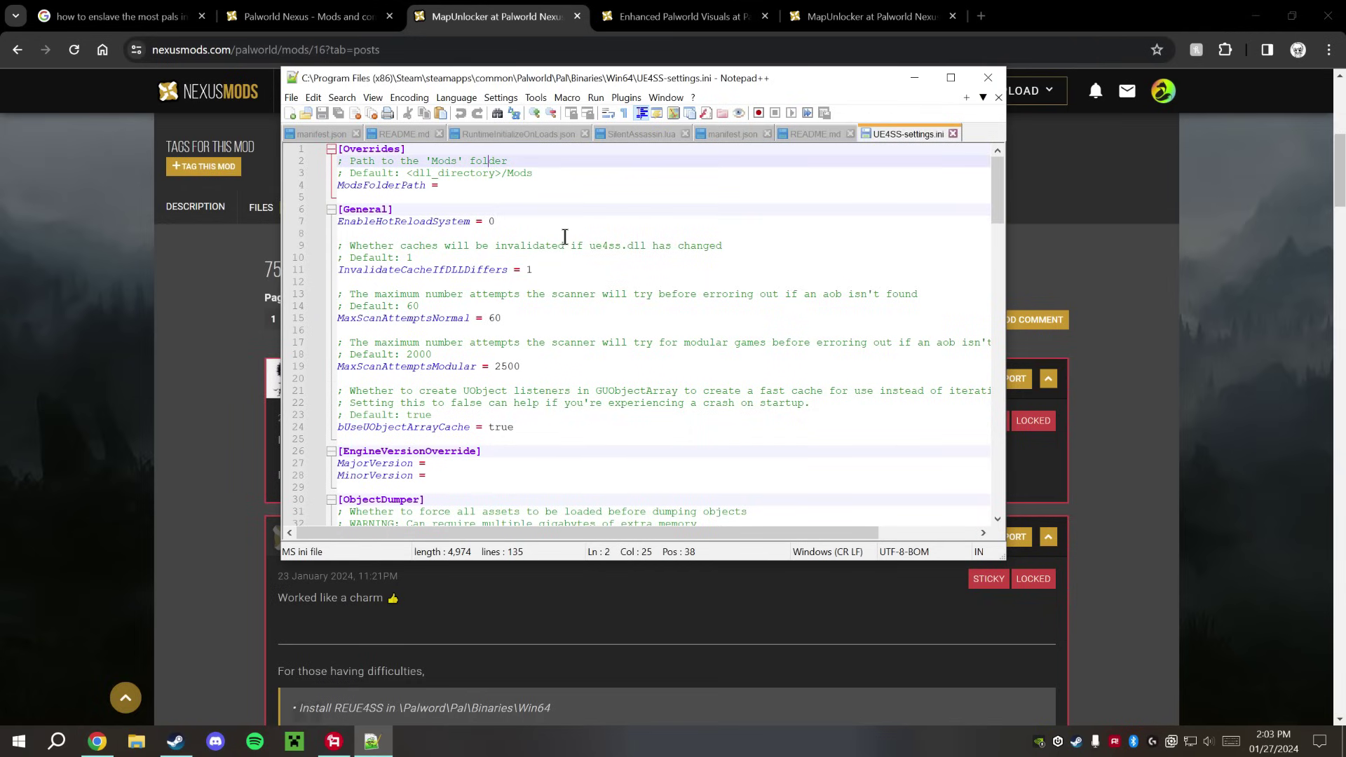
key(ctrl+f)
text(GUI)
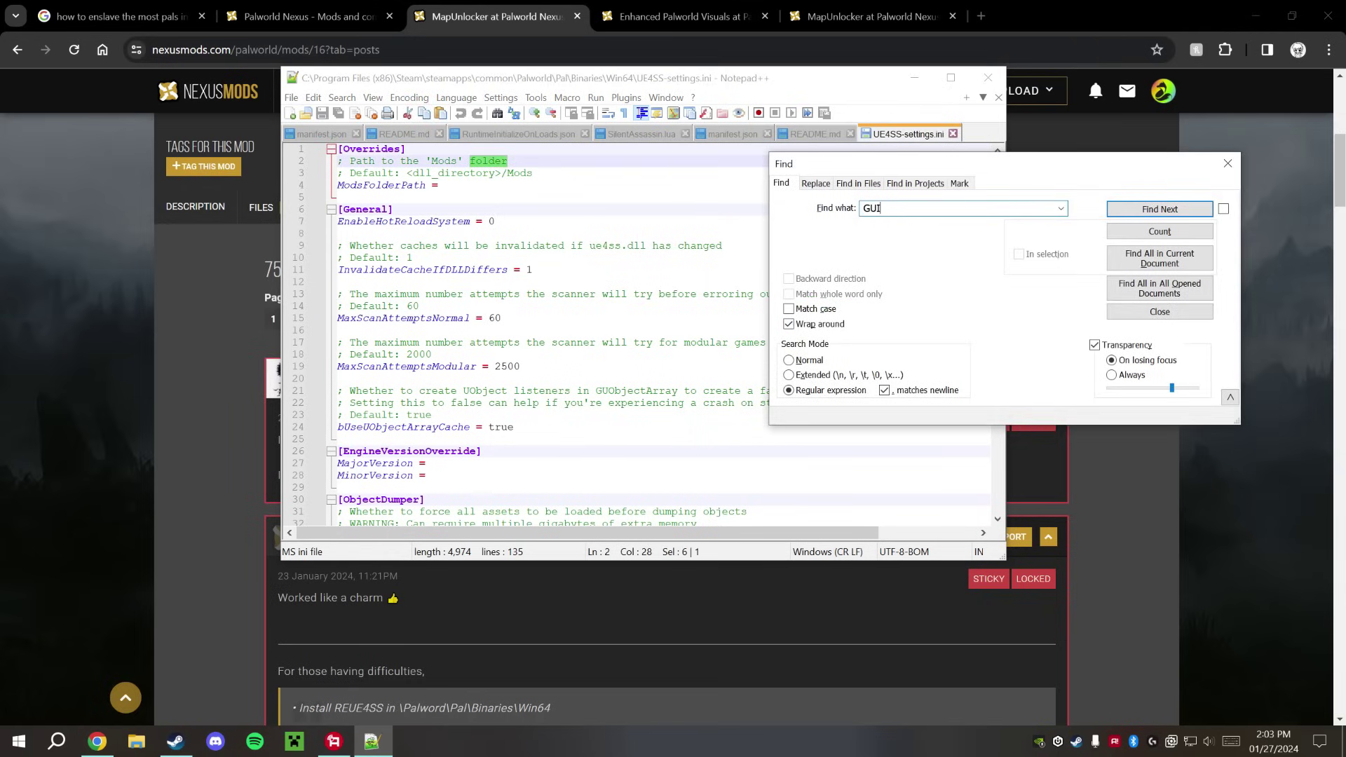
key(Return)
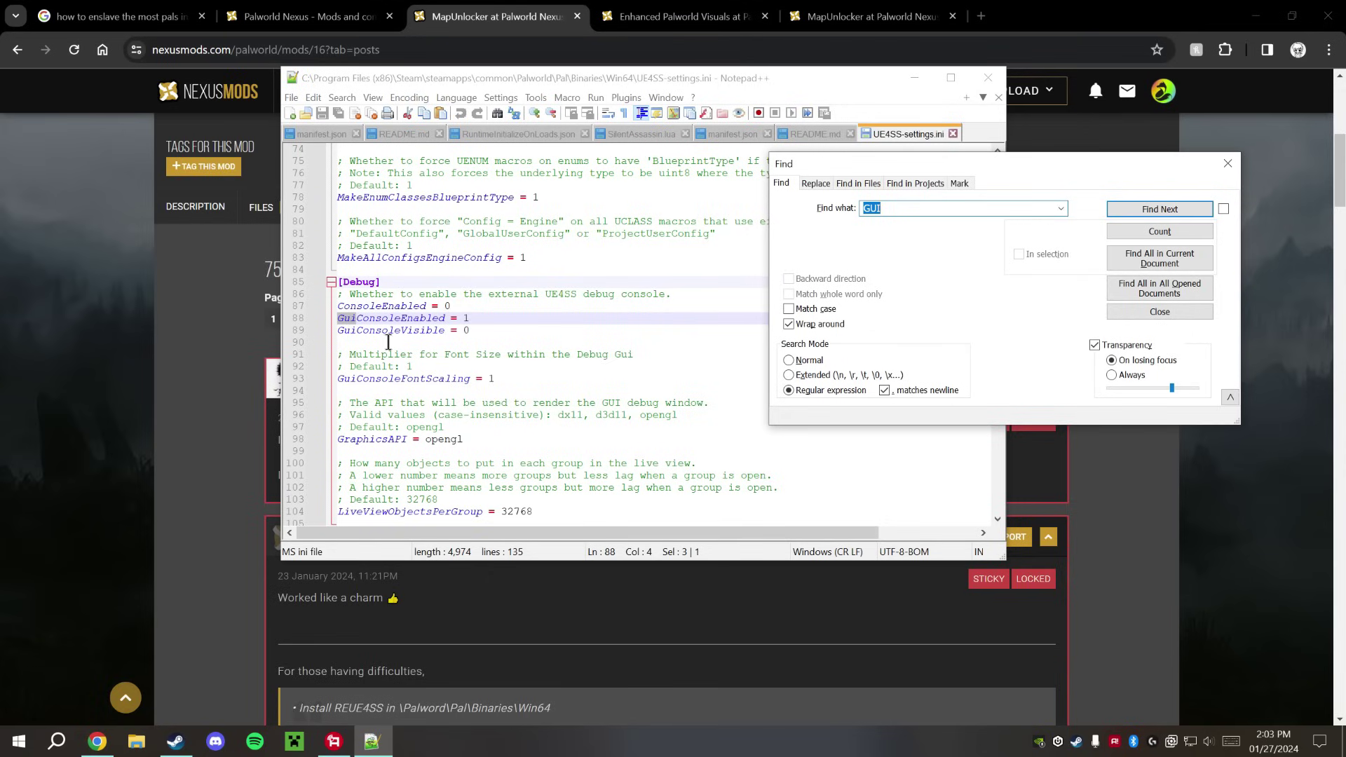
click(1228, 163)
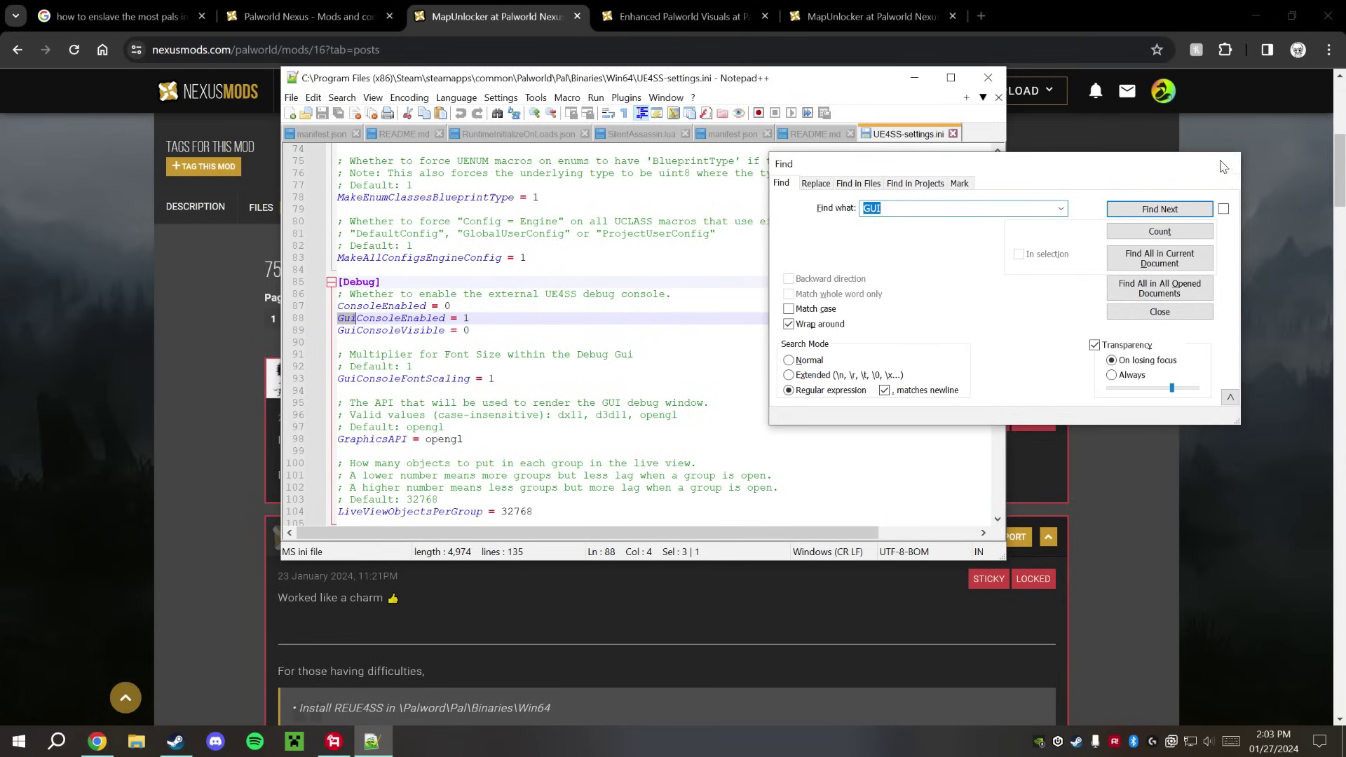
drag(749, 83, 794, 244)
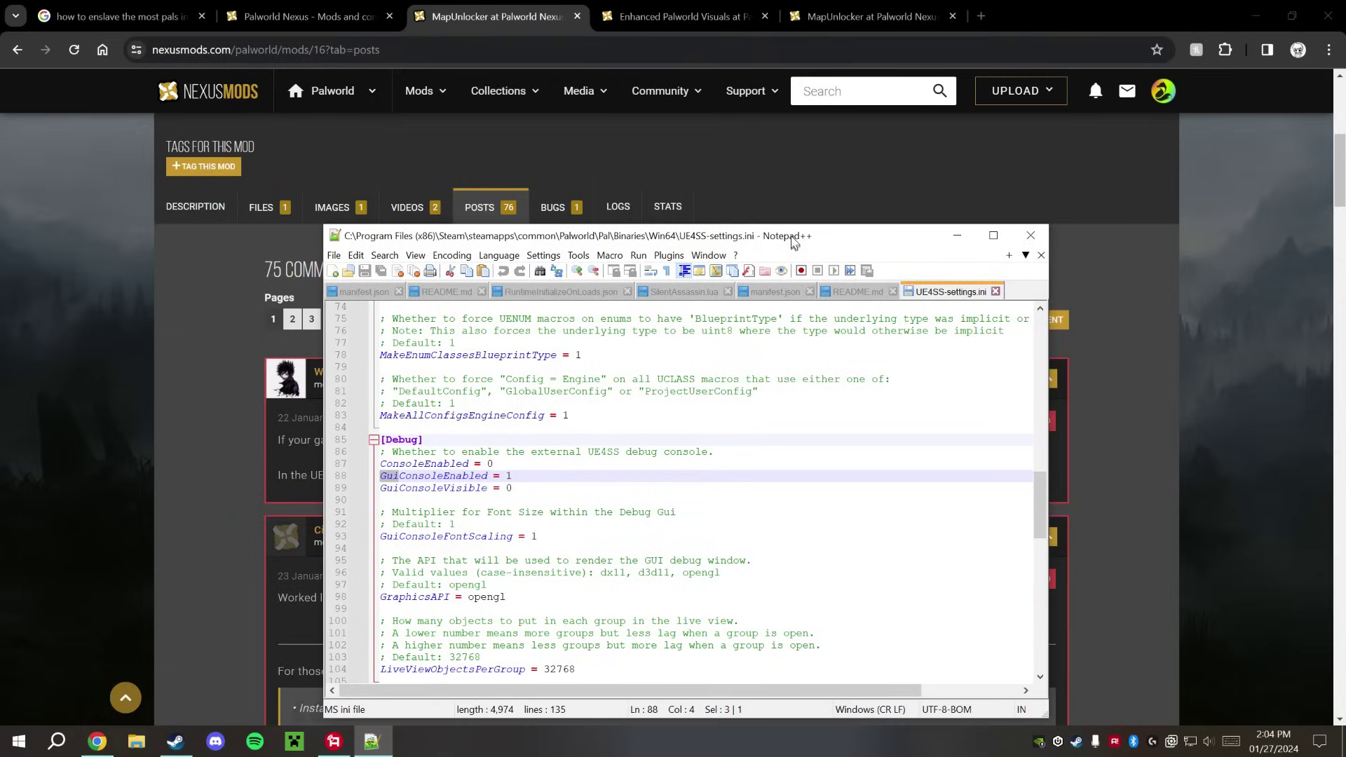
key(ctrl+f)
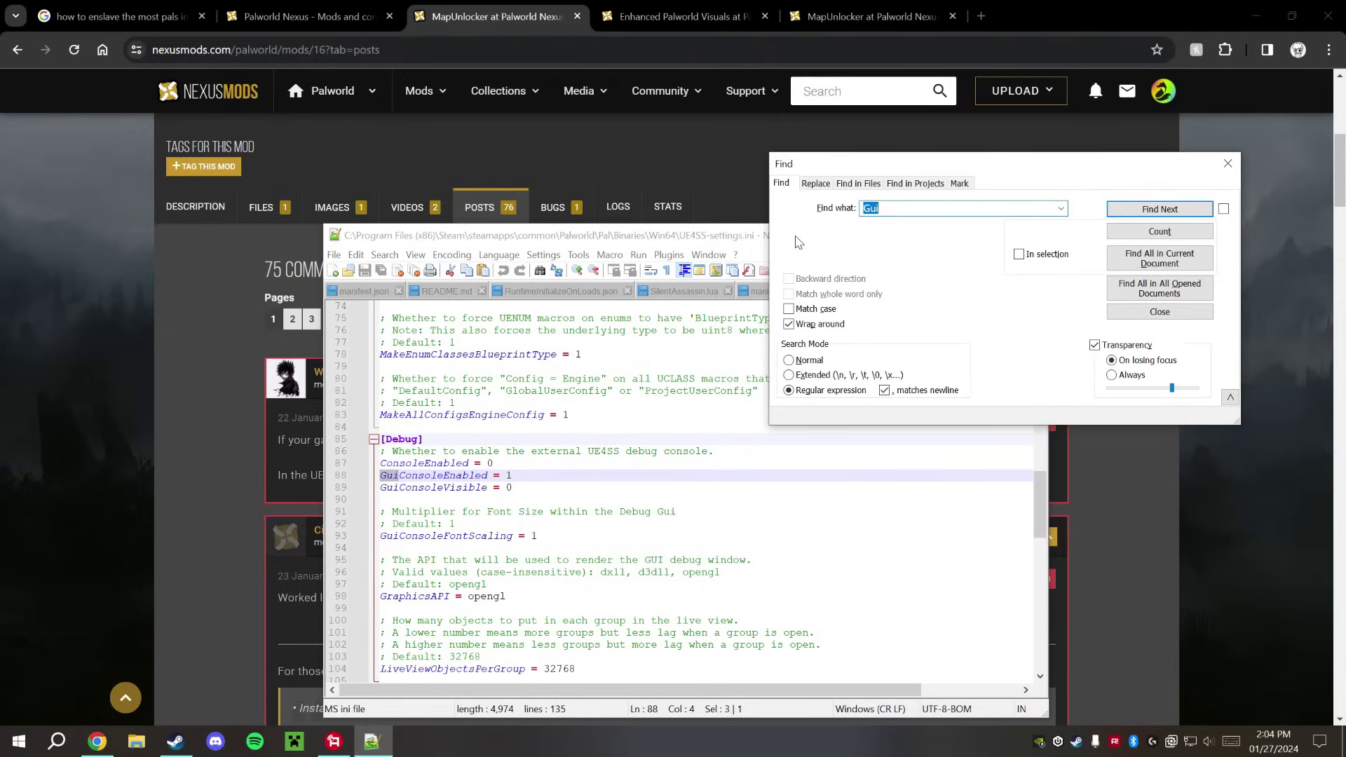
Find bUseUObjectArrayCache and change its value from true to false on line 24
text(bUse)
key(Return)
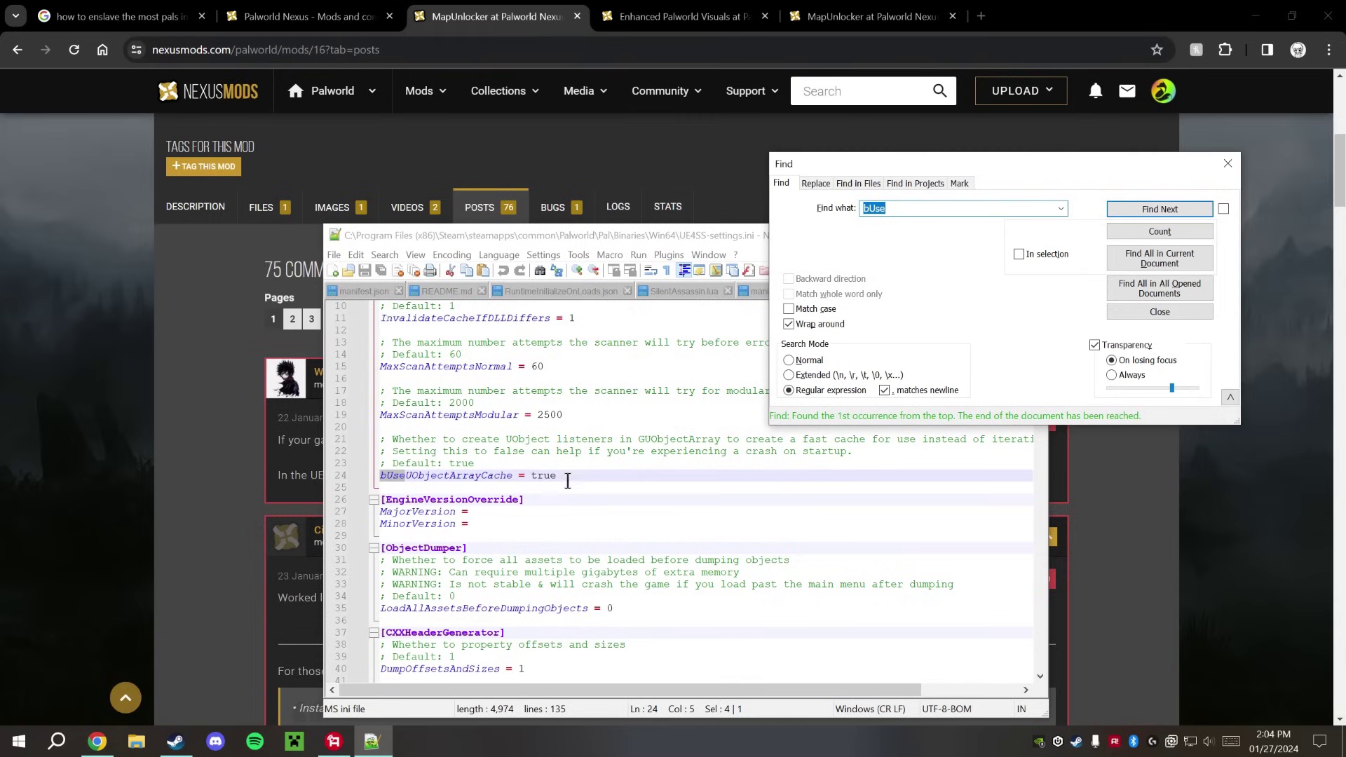
click(1228, 163)
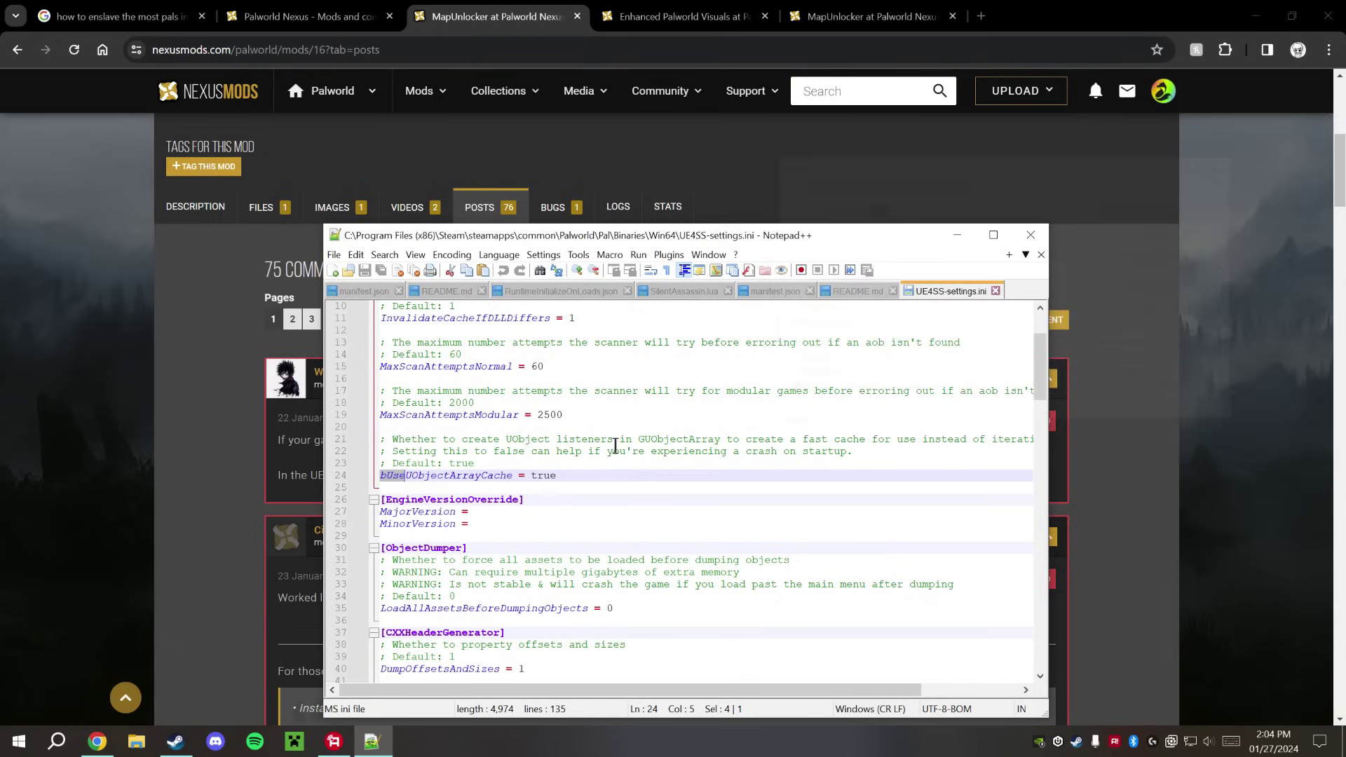
click(574, 477)
drag(574, 477, 533, 476)
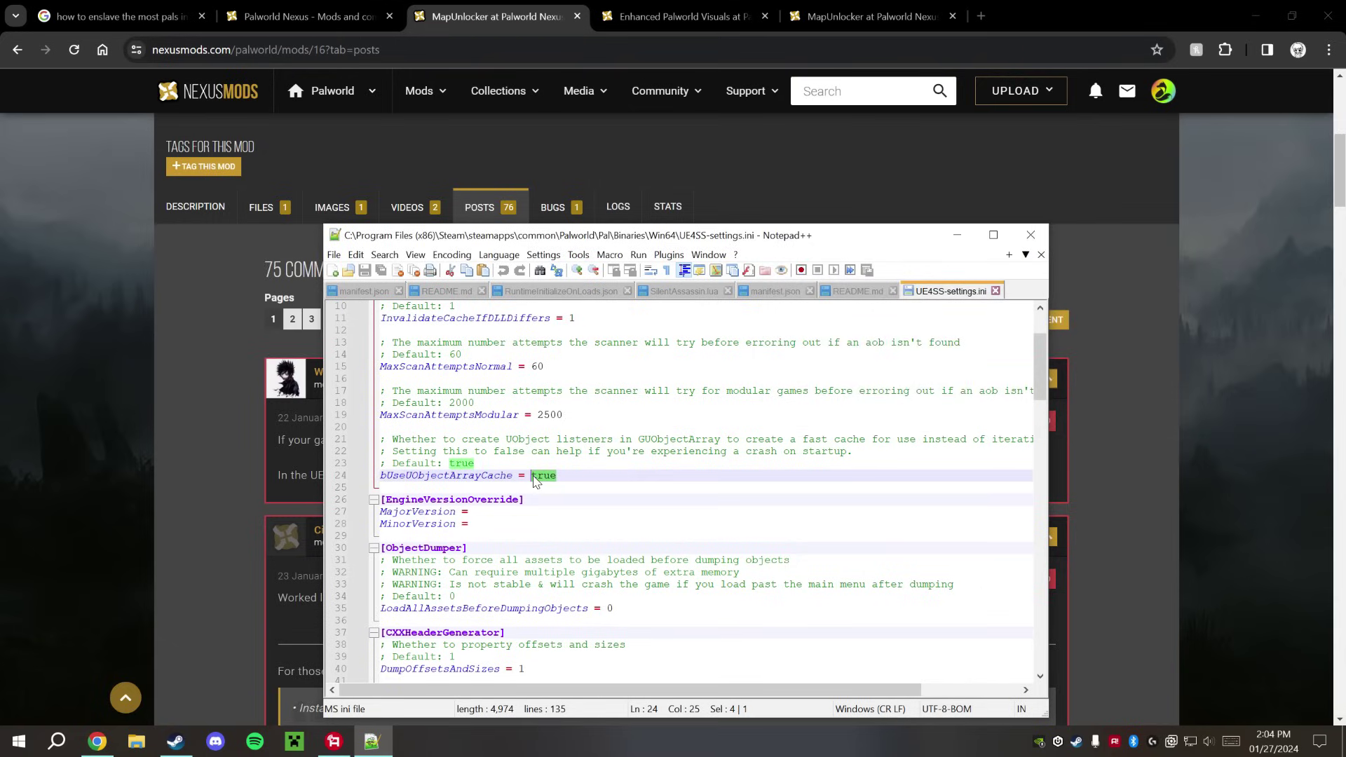
text(false)
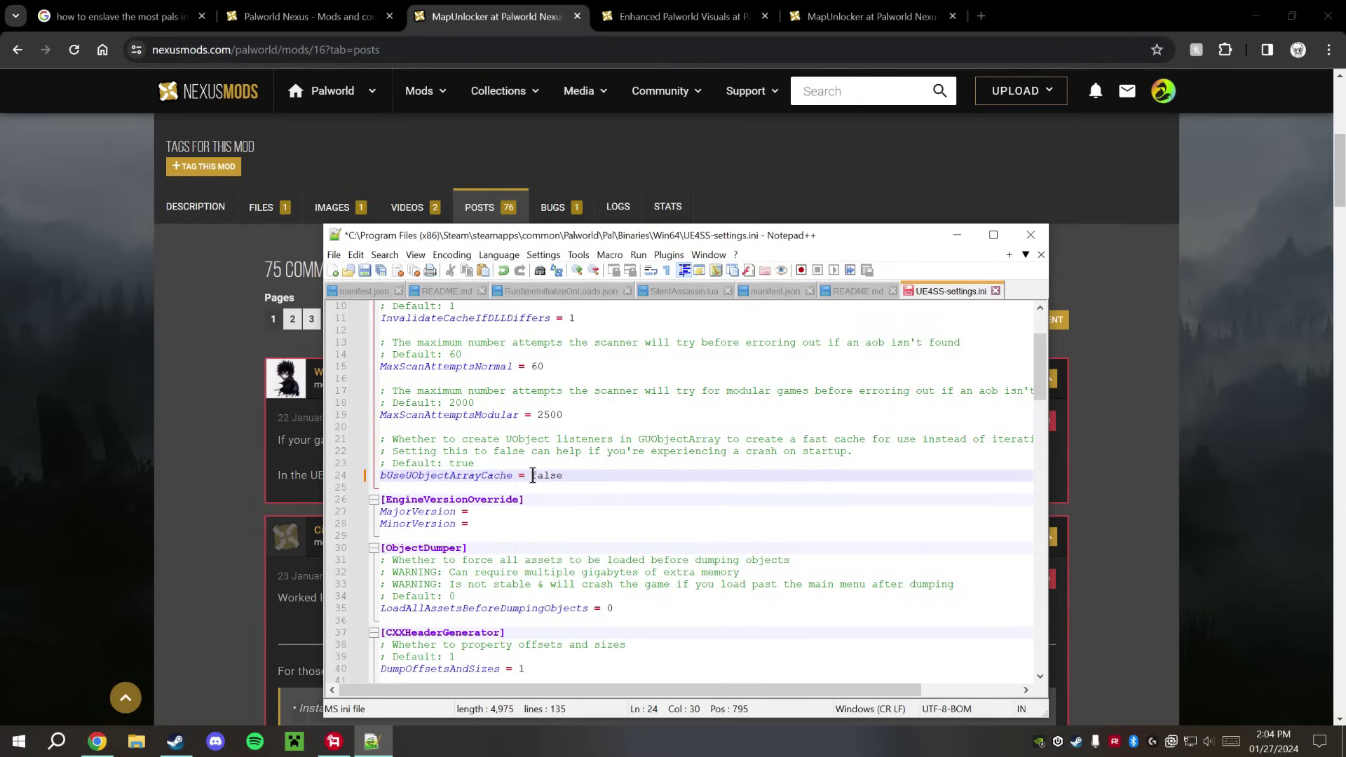
Save UE4SS-settings.ini, close Notepad++ and minimize the browser
click(365, 270)
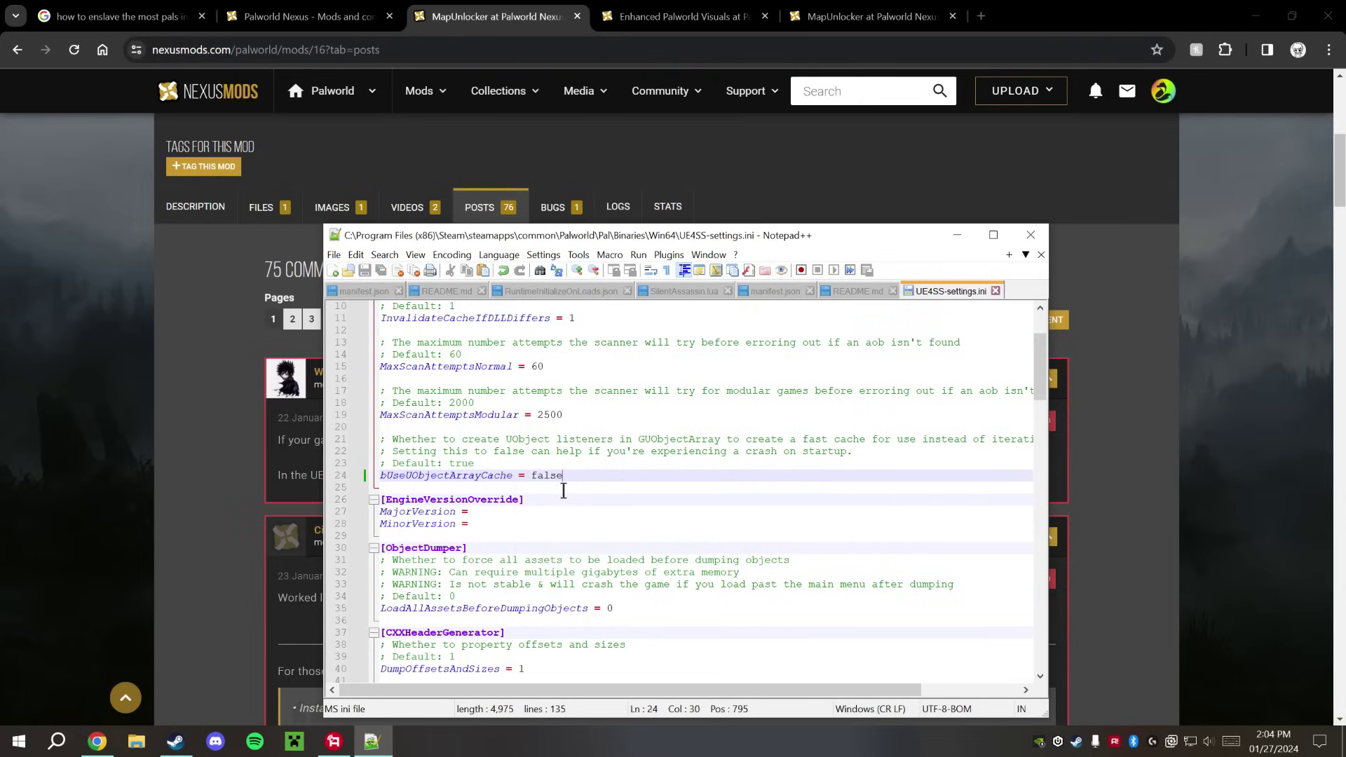
click(1030, 234)
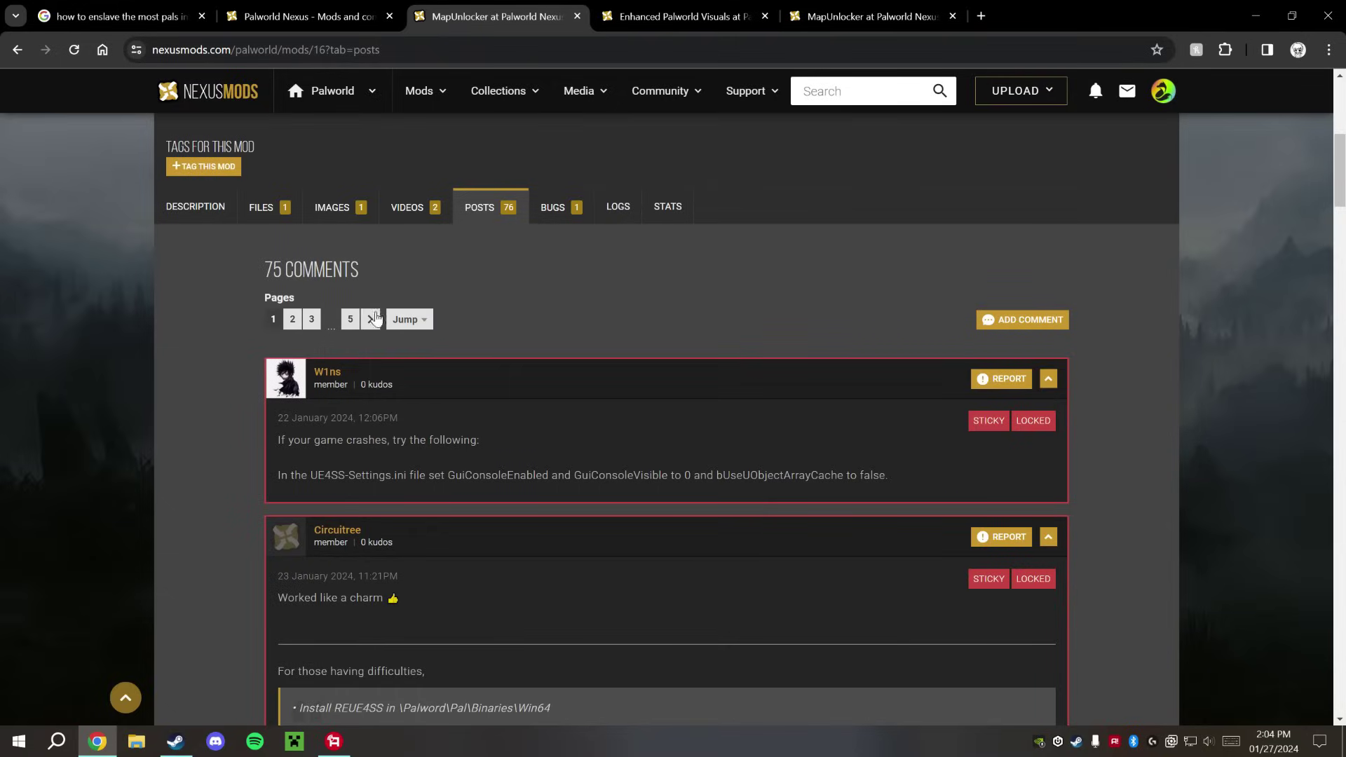
click(1256, 16)
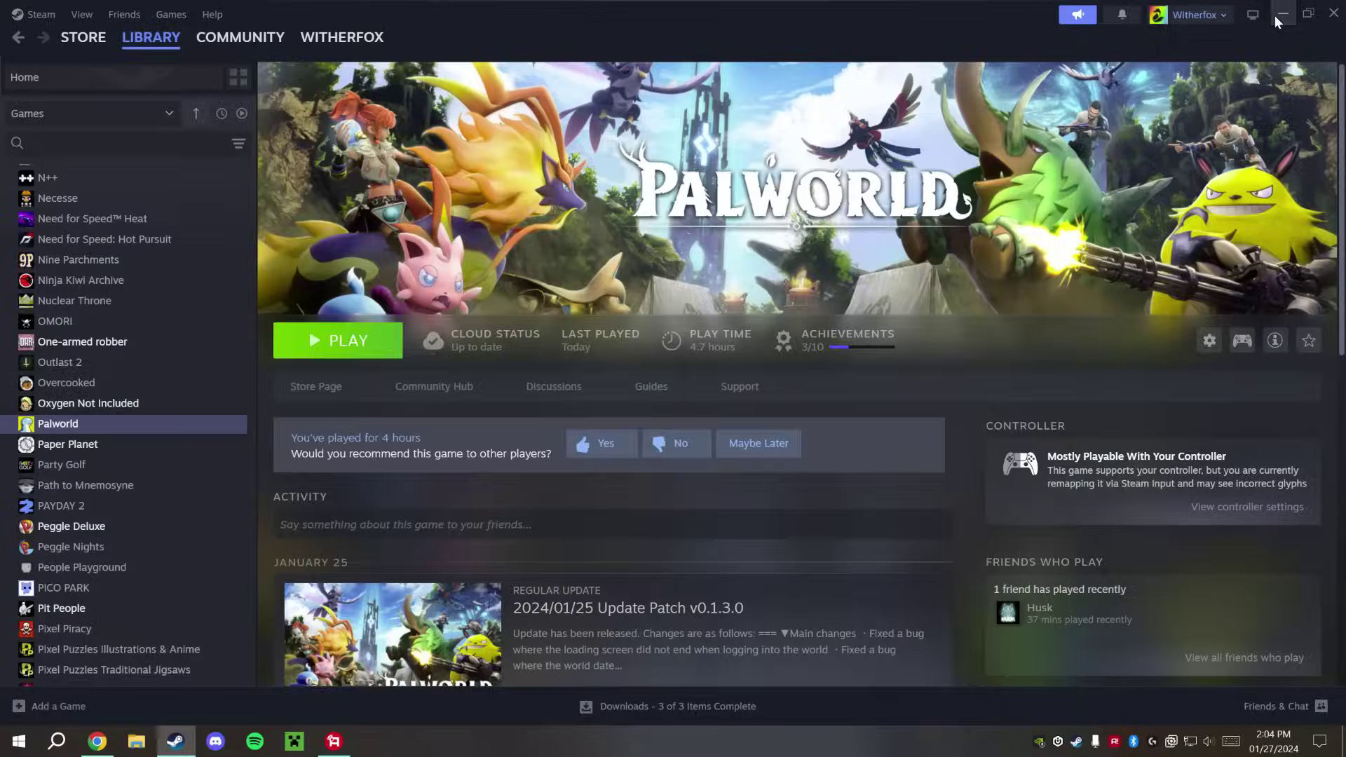
Minimize Steam and open the Recycle Bin through a Windows search for 'rec'
click(1282, 15)
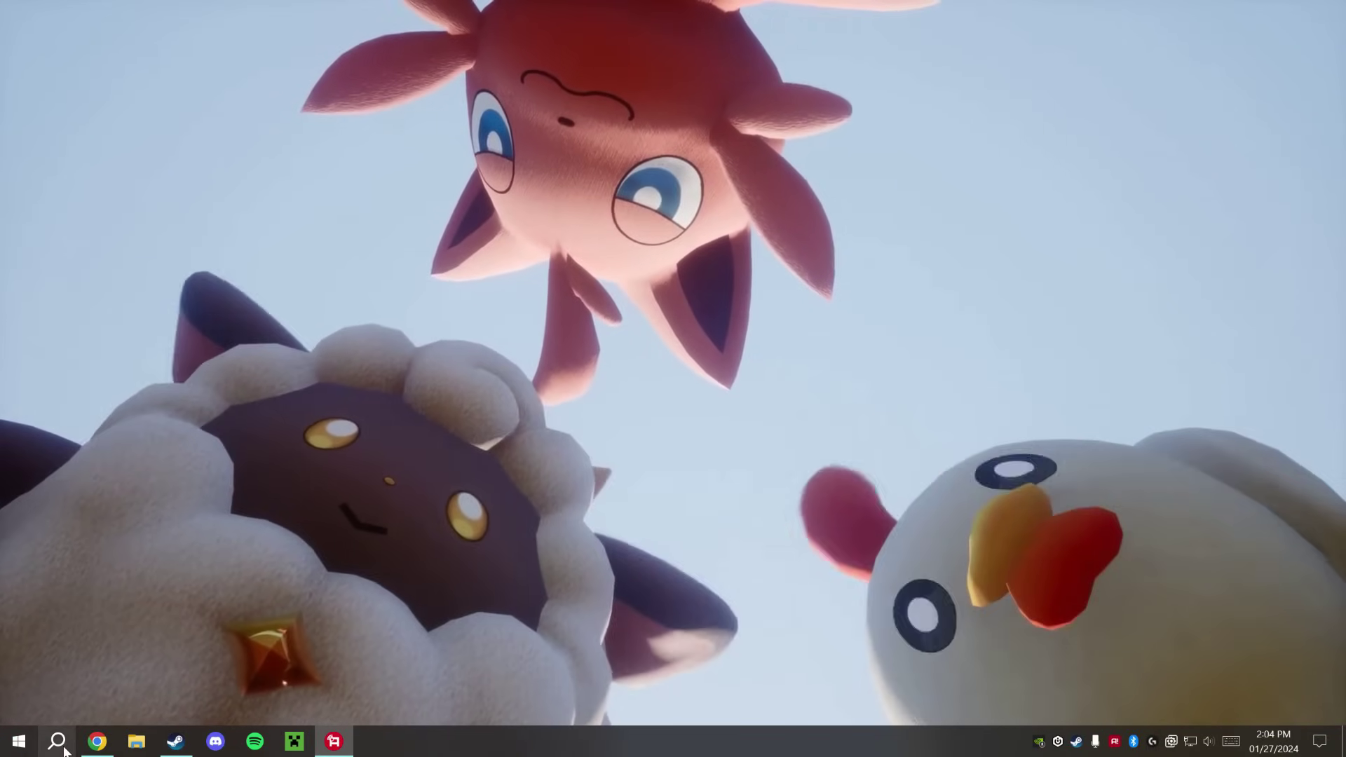
click(57, 742)
text(rec)
click(152, 378)
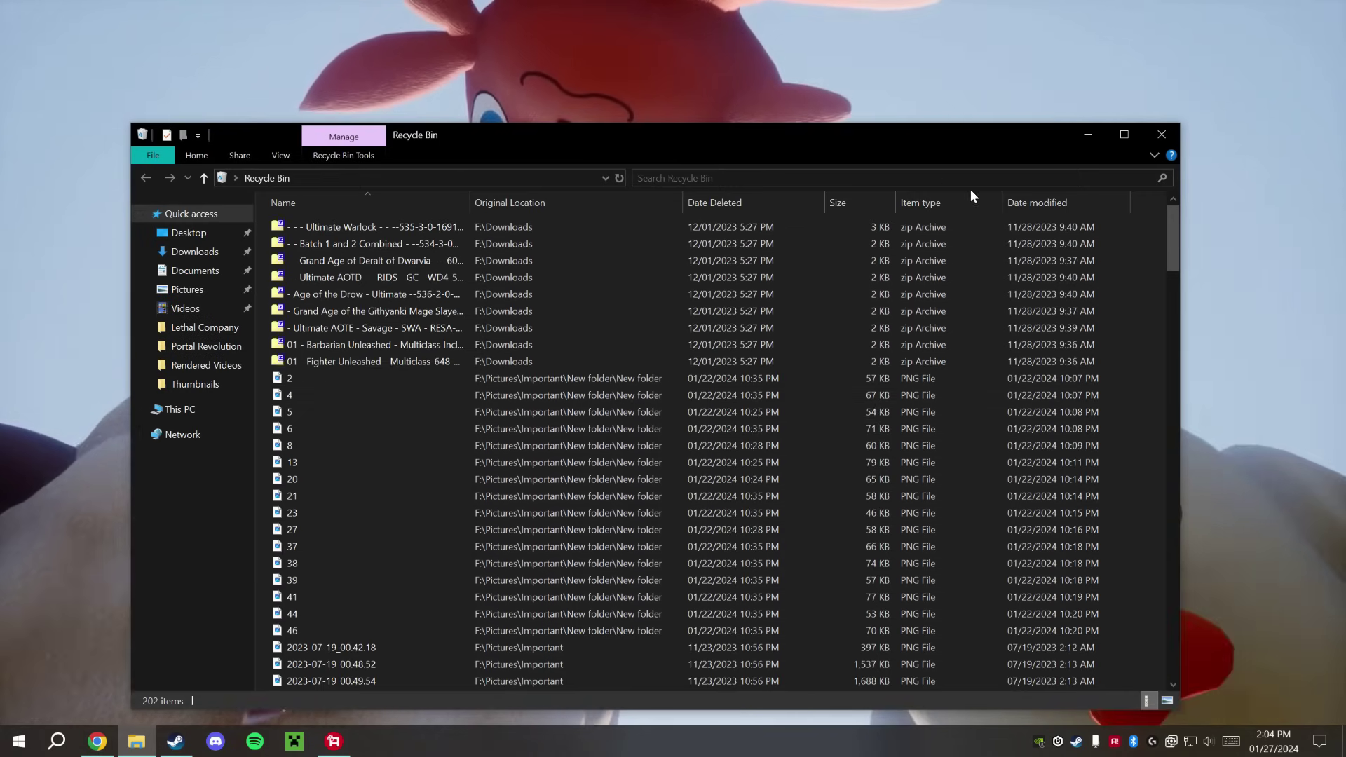
Search the Recycle Bin for 'map', restore the MapUnlocker folder, and close the window
click(978, 179)
text(ma)
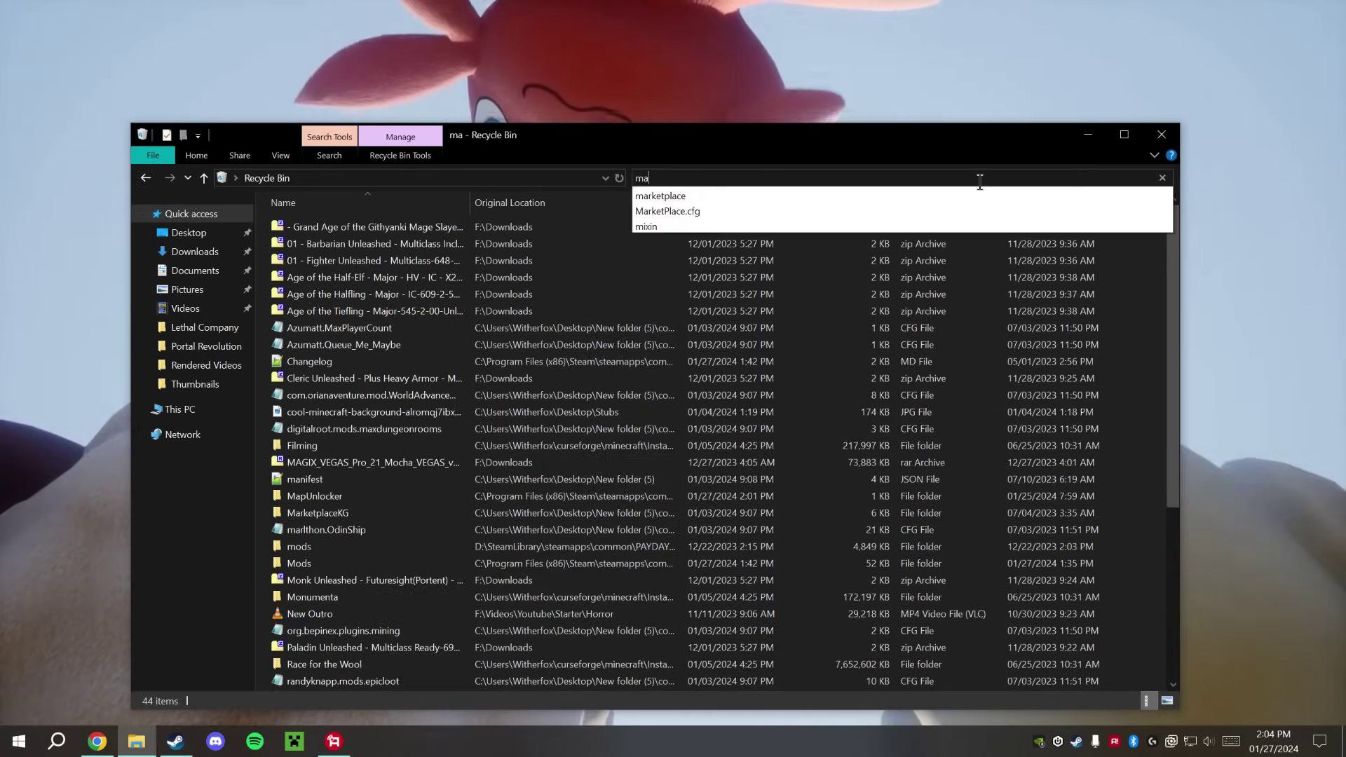
text(p)
click(376, 227)
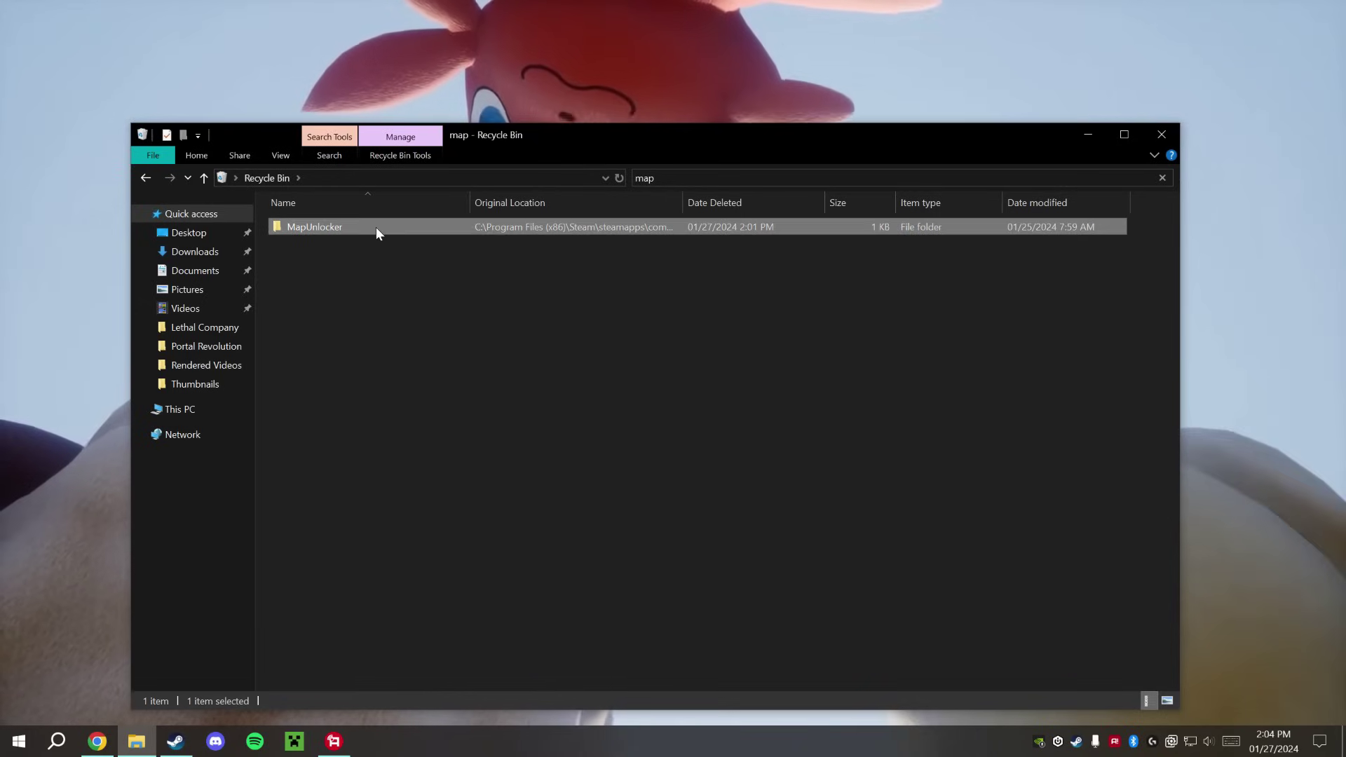
right_click(376, 227)
click(440, 238)
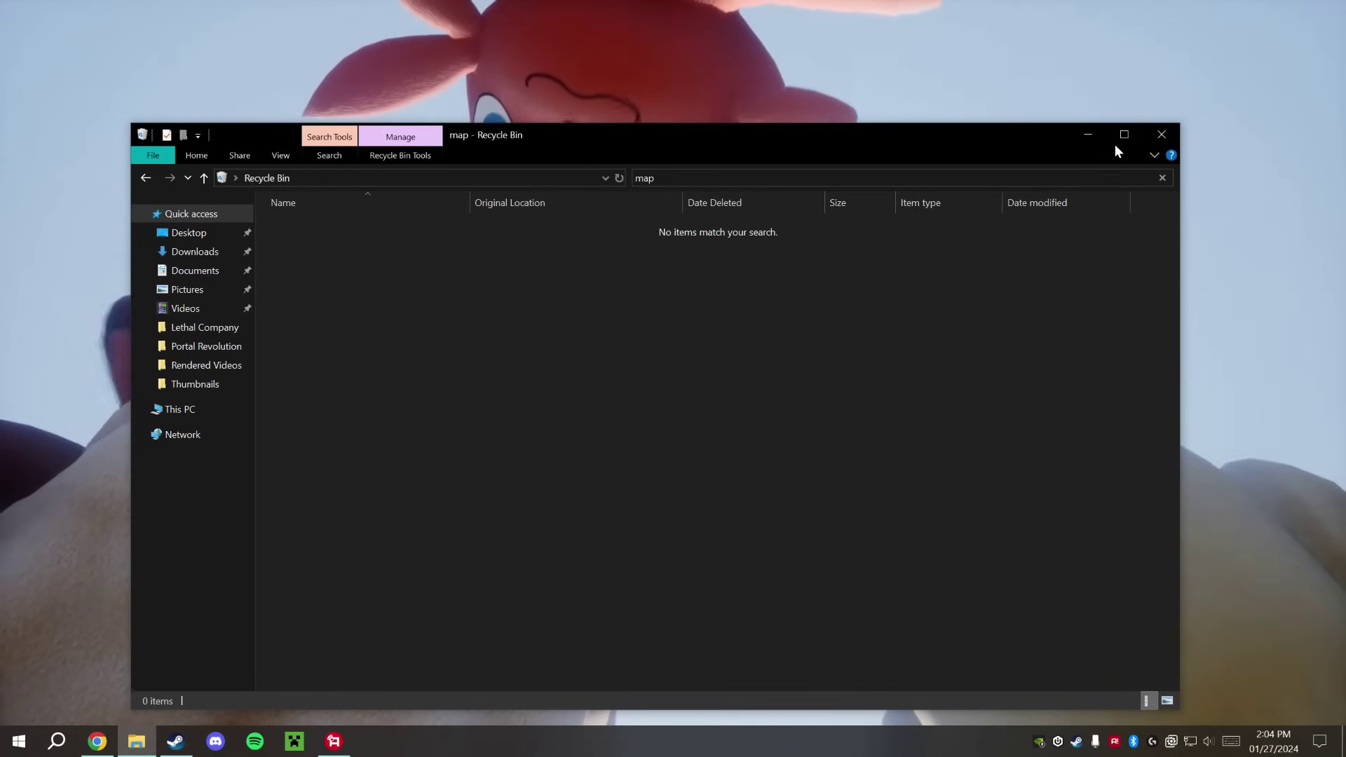
click(1162, 133)
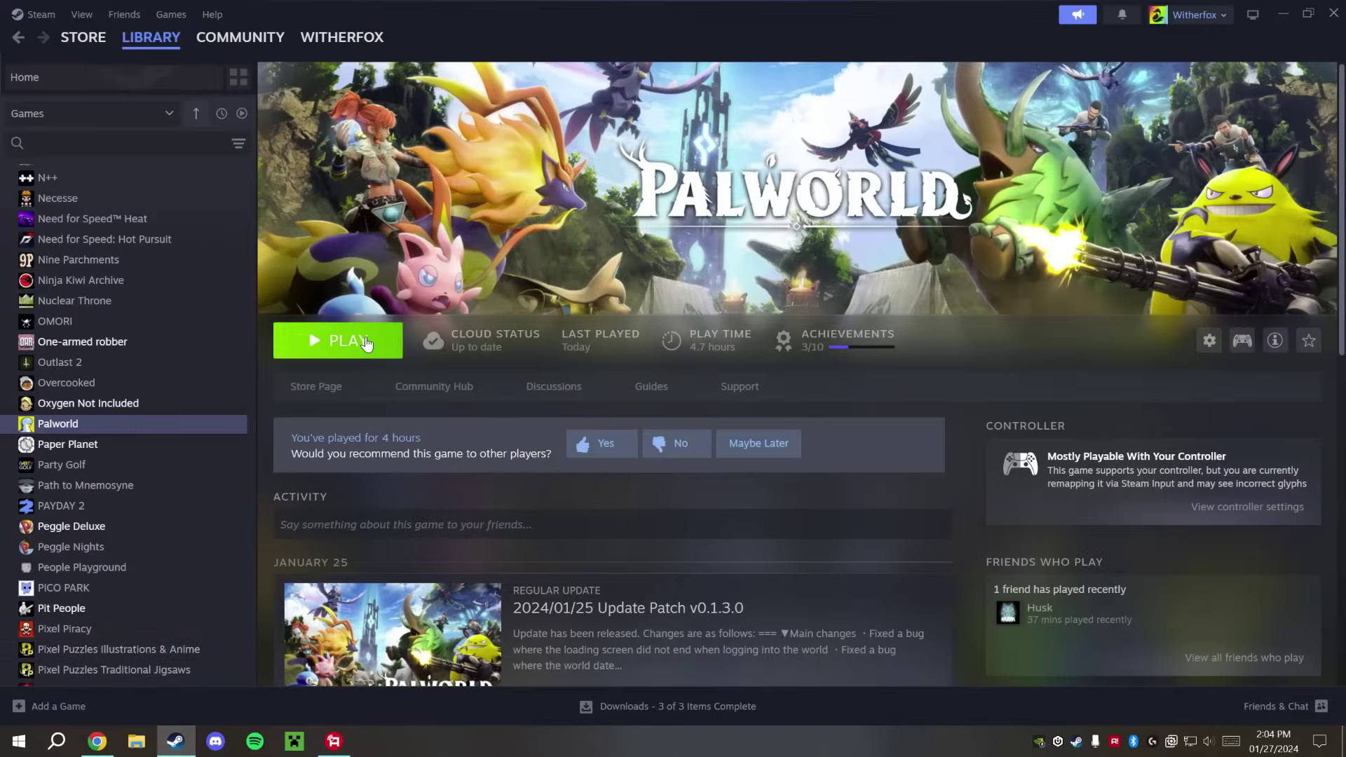
Launch Palworld from Steam, skip the patch notes, and load the Kanto Islands world
click(365, 347)
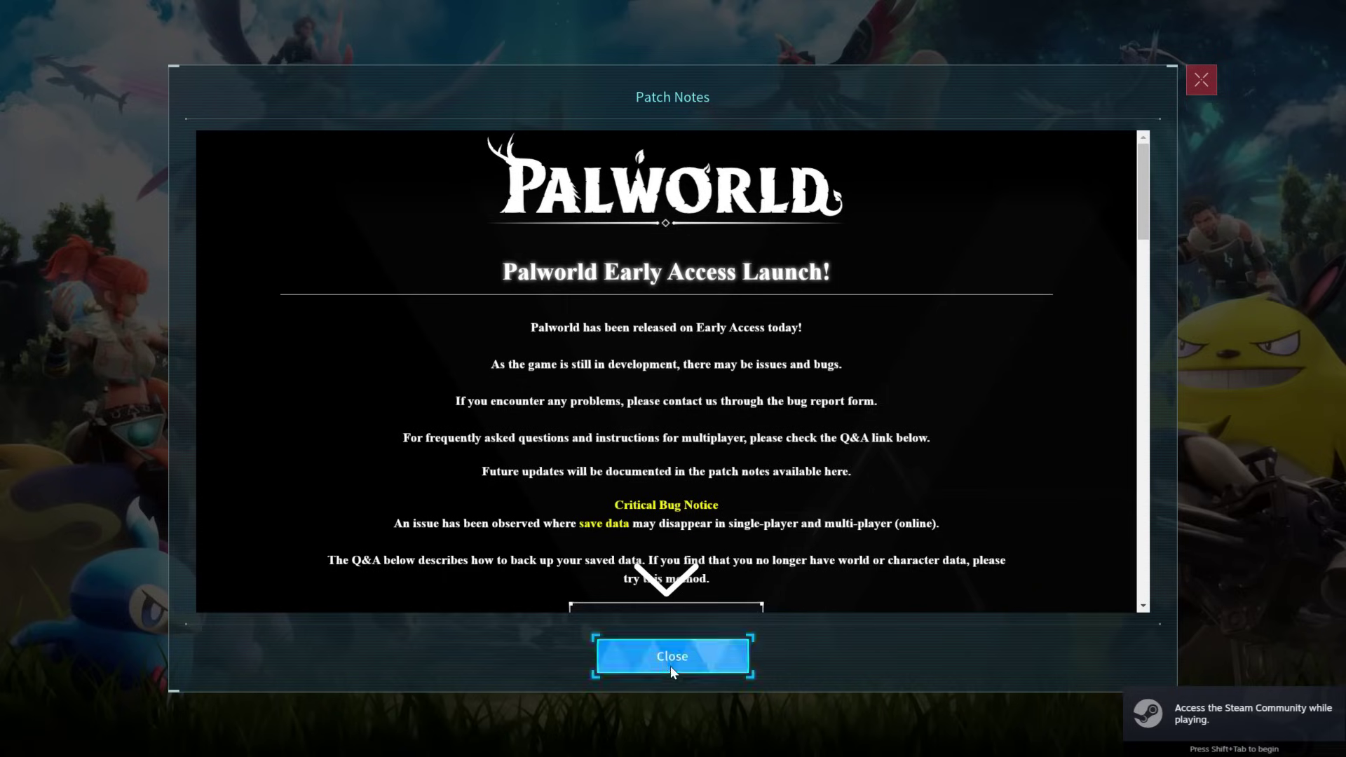
click(671, 663)
click(690, 476)
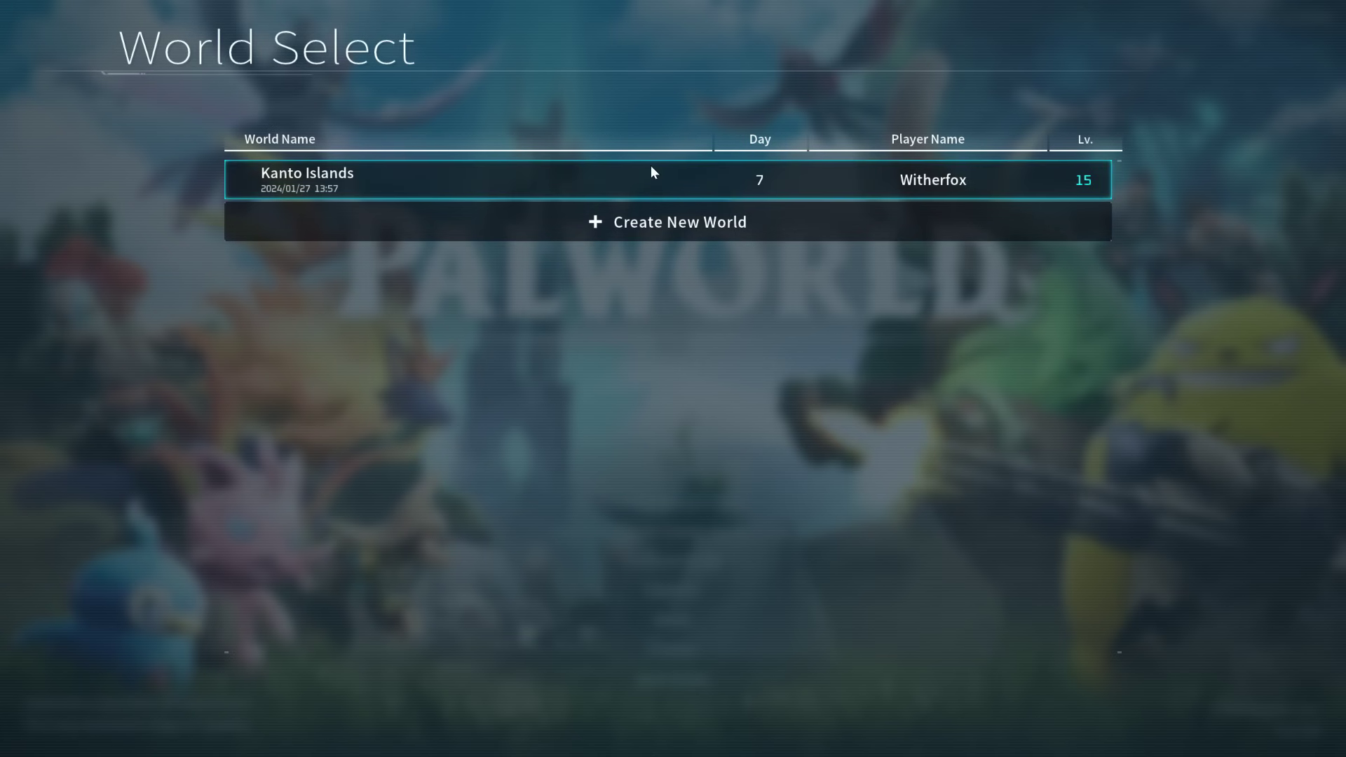
click(662, 180)
click(1056, 691)
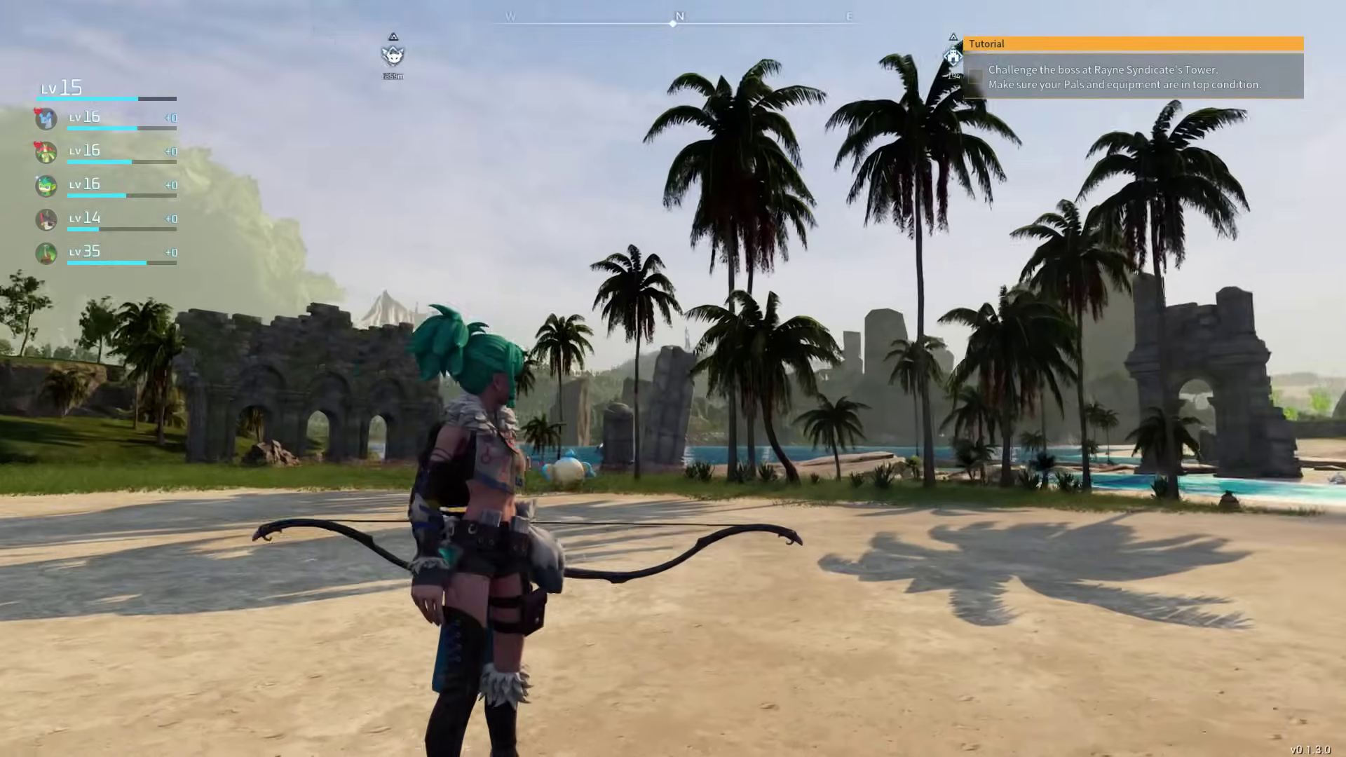
Run along the beach, open and pan the world map to confirm it's uncovered, then Alt+Tab away
key(w)
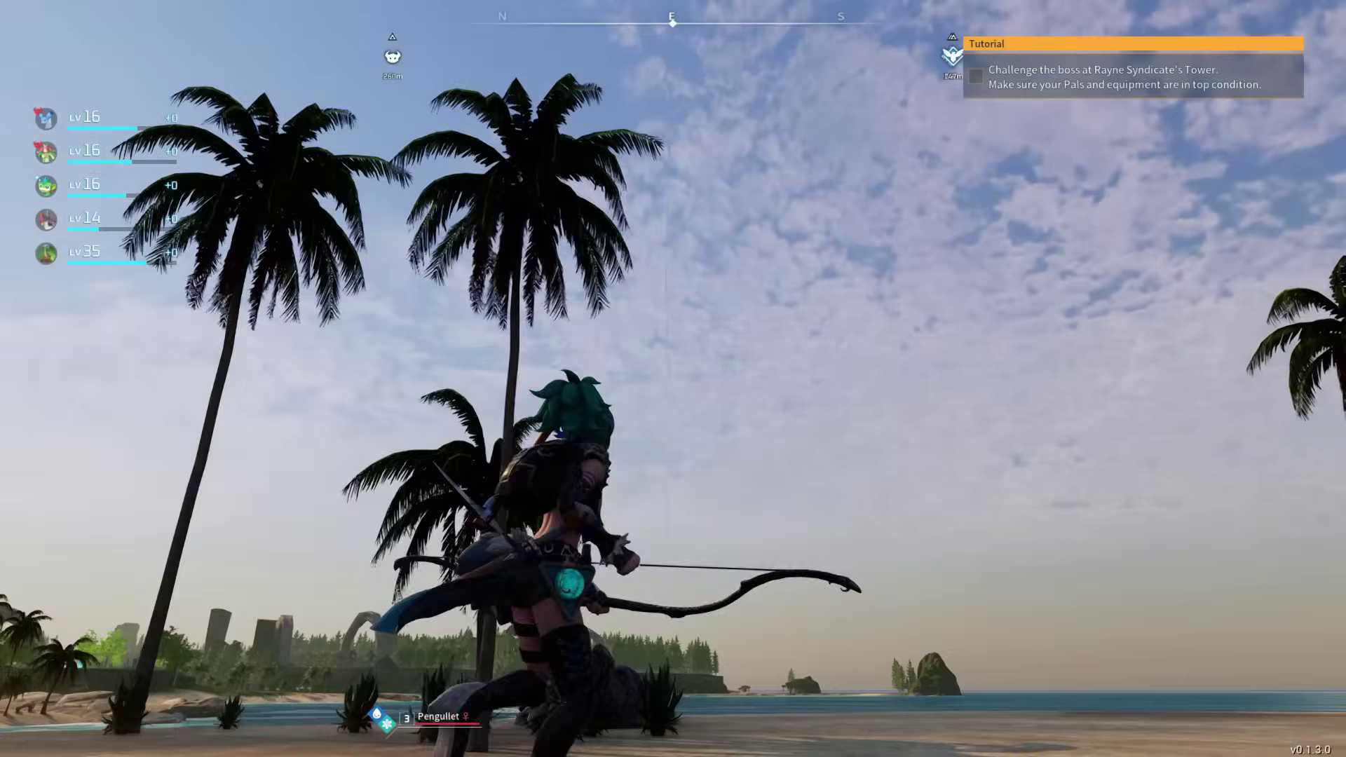
key(w)
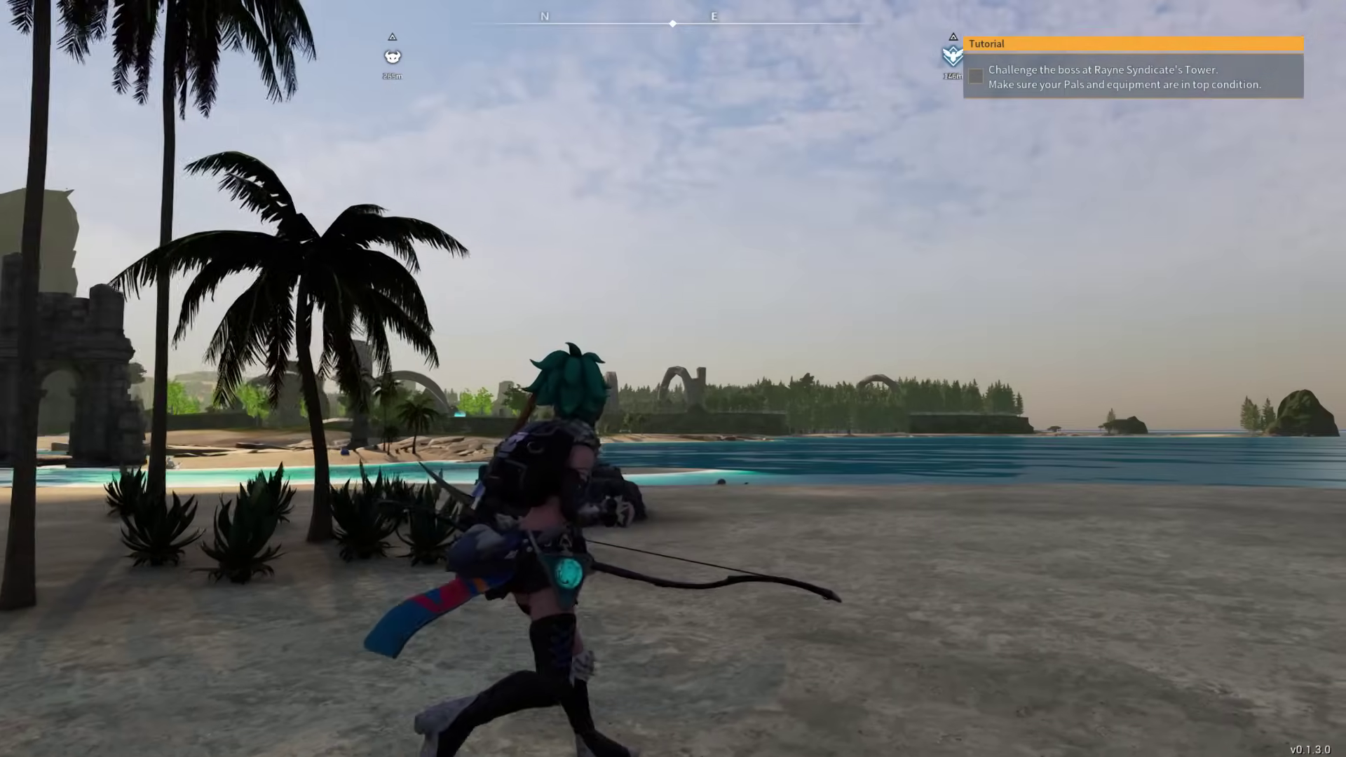
key(m)
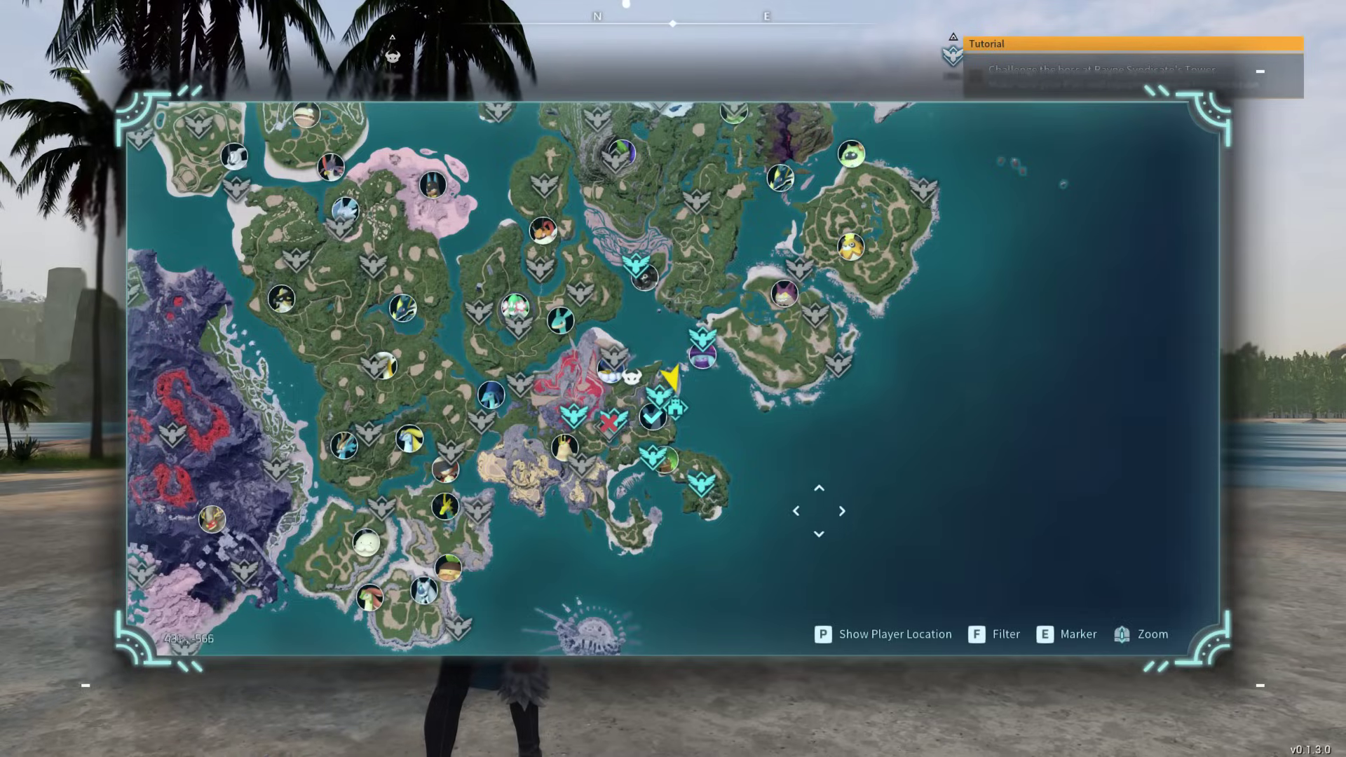
scroll(819, 511, down, 1)
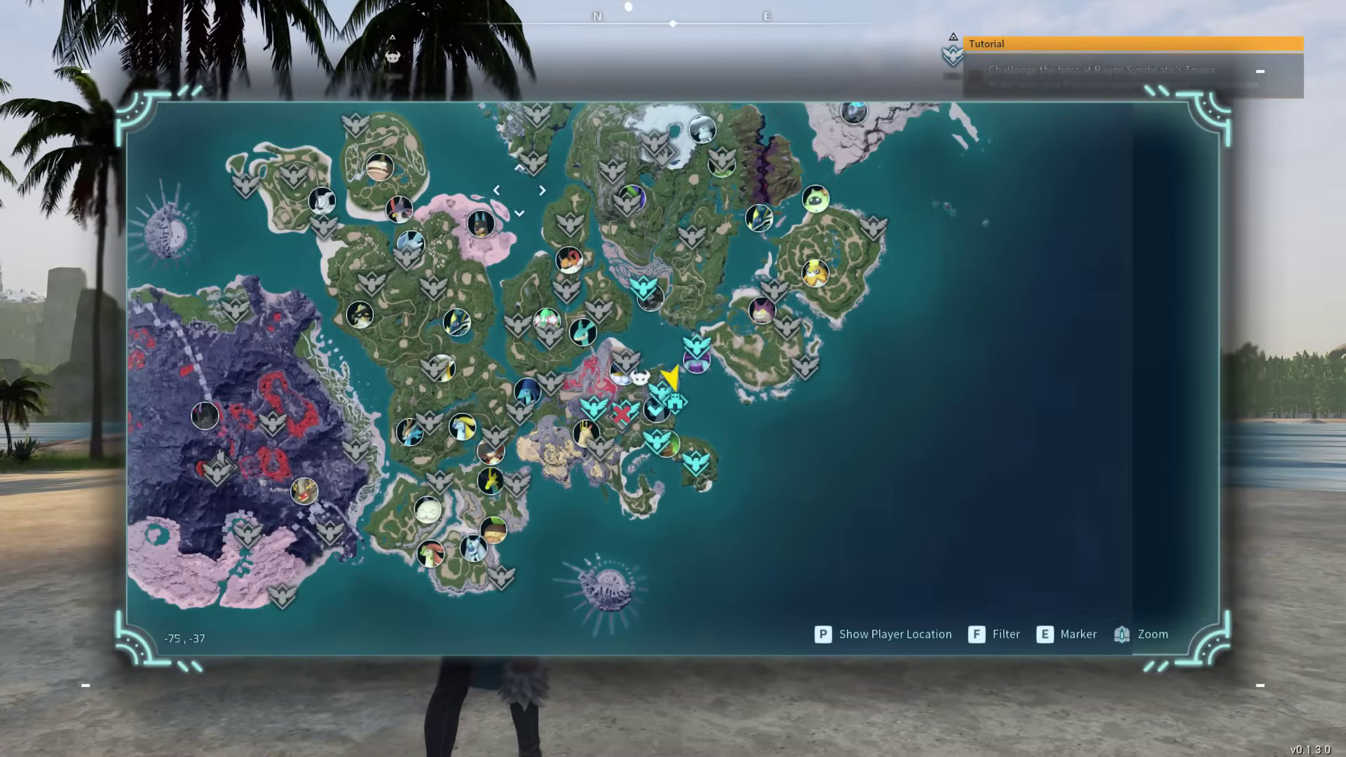
drag(519, 199, 718, 228)
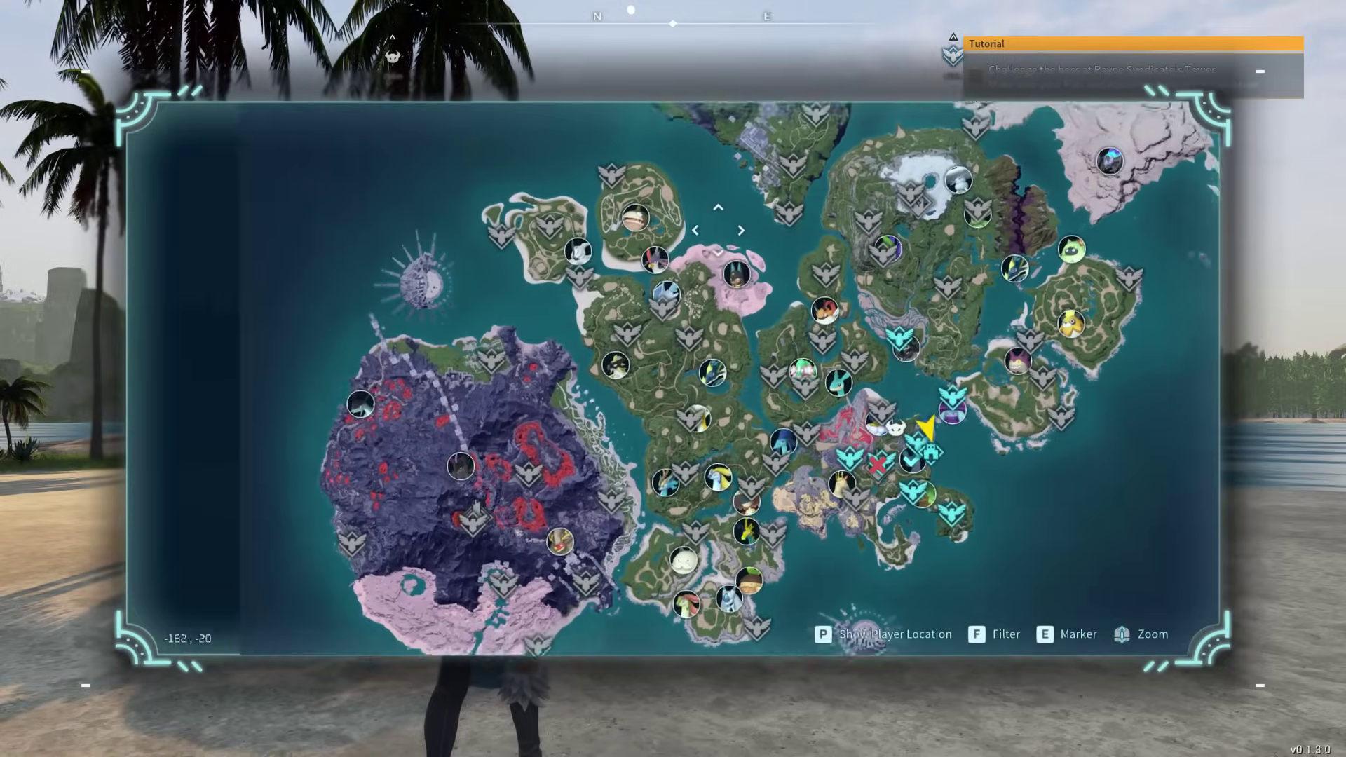
scroll(718, 230, up, 1)
key(alt+Tab)
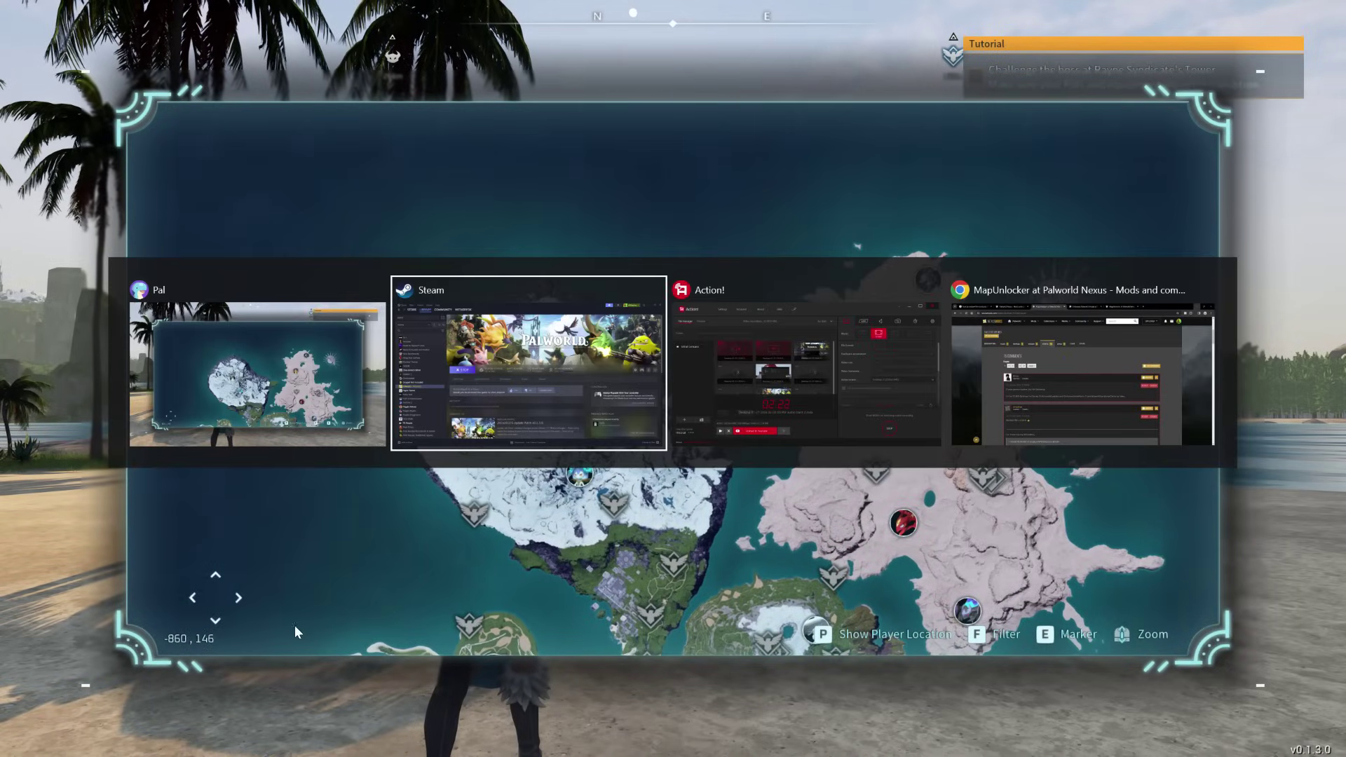
key(alt+Tab)
key(alt+Tab)
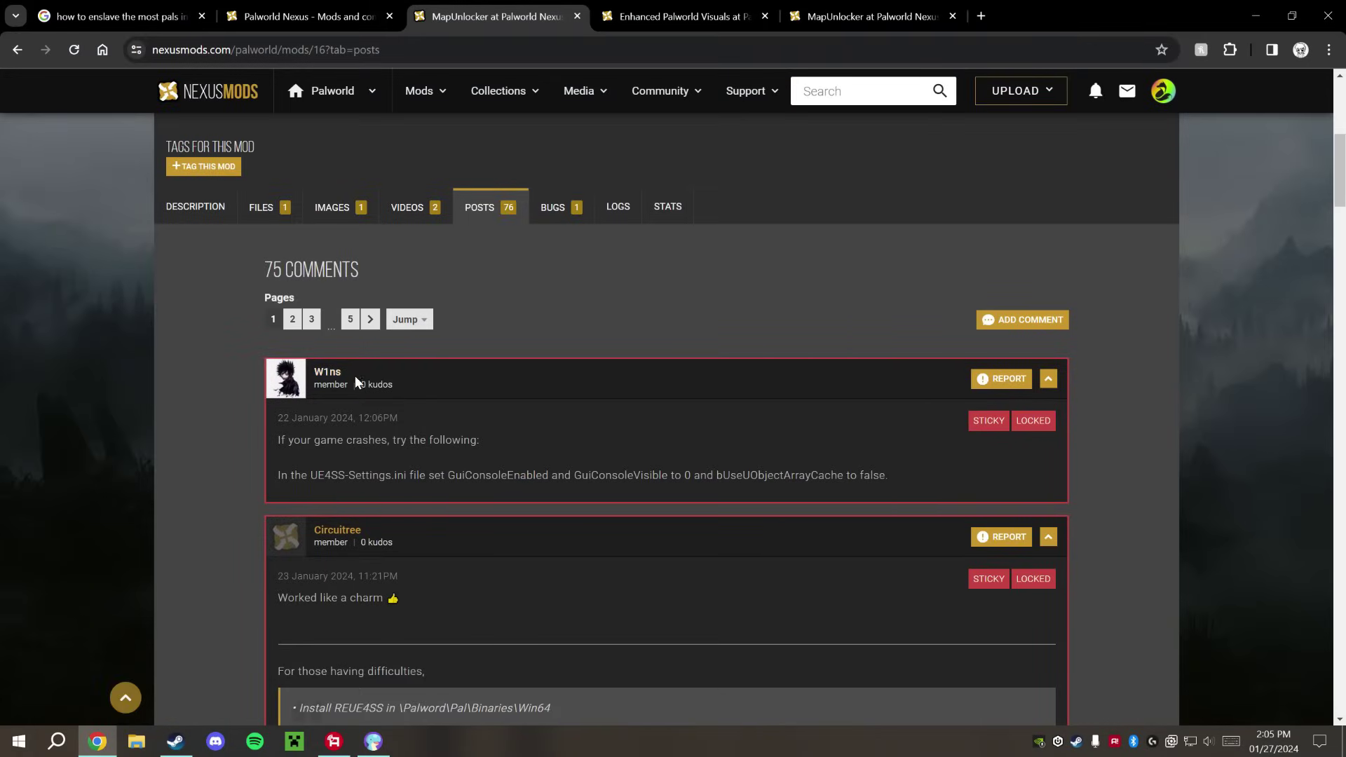
scroll(725, 451, up, 4)
scroll(581, 415, down, 4)
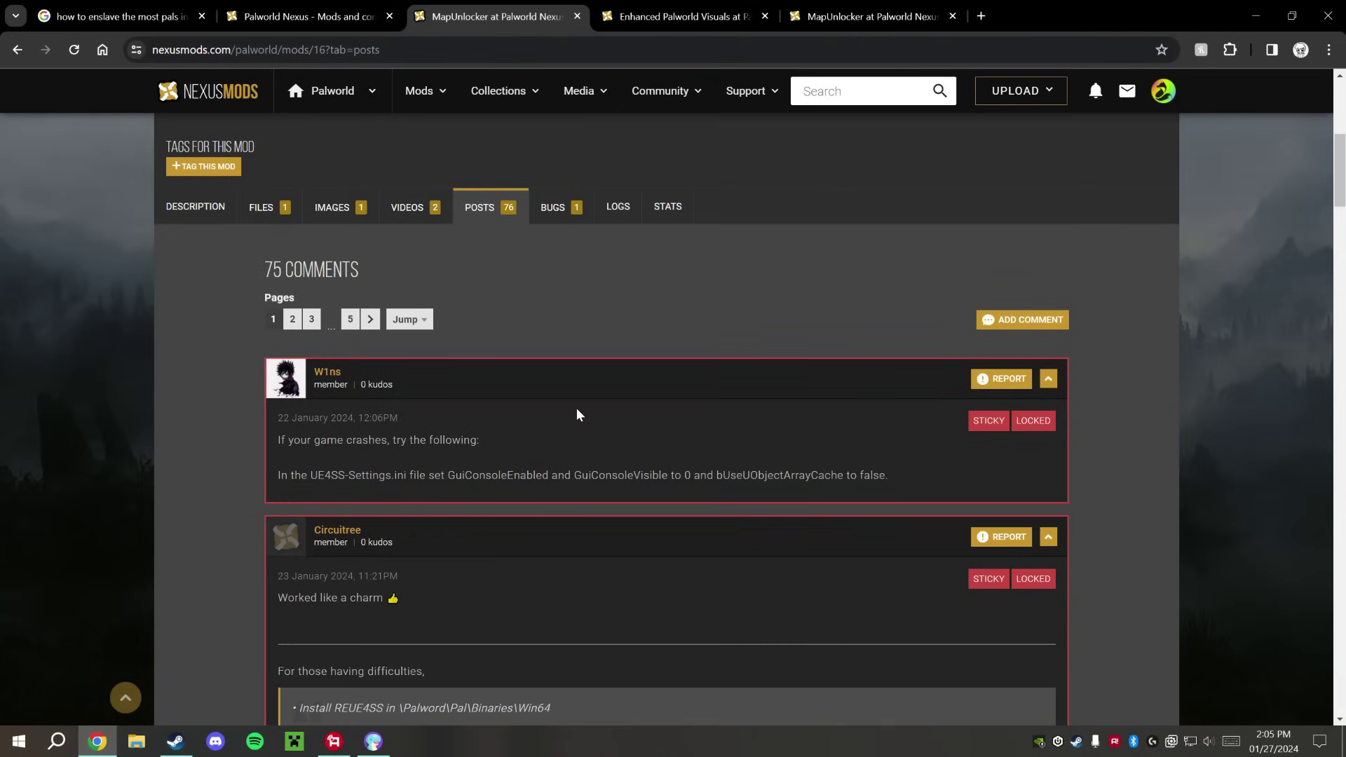
scroll(540, 407, up, 3)
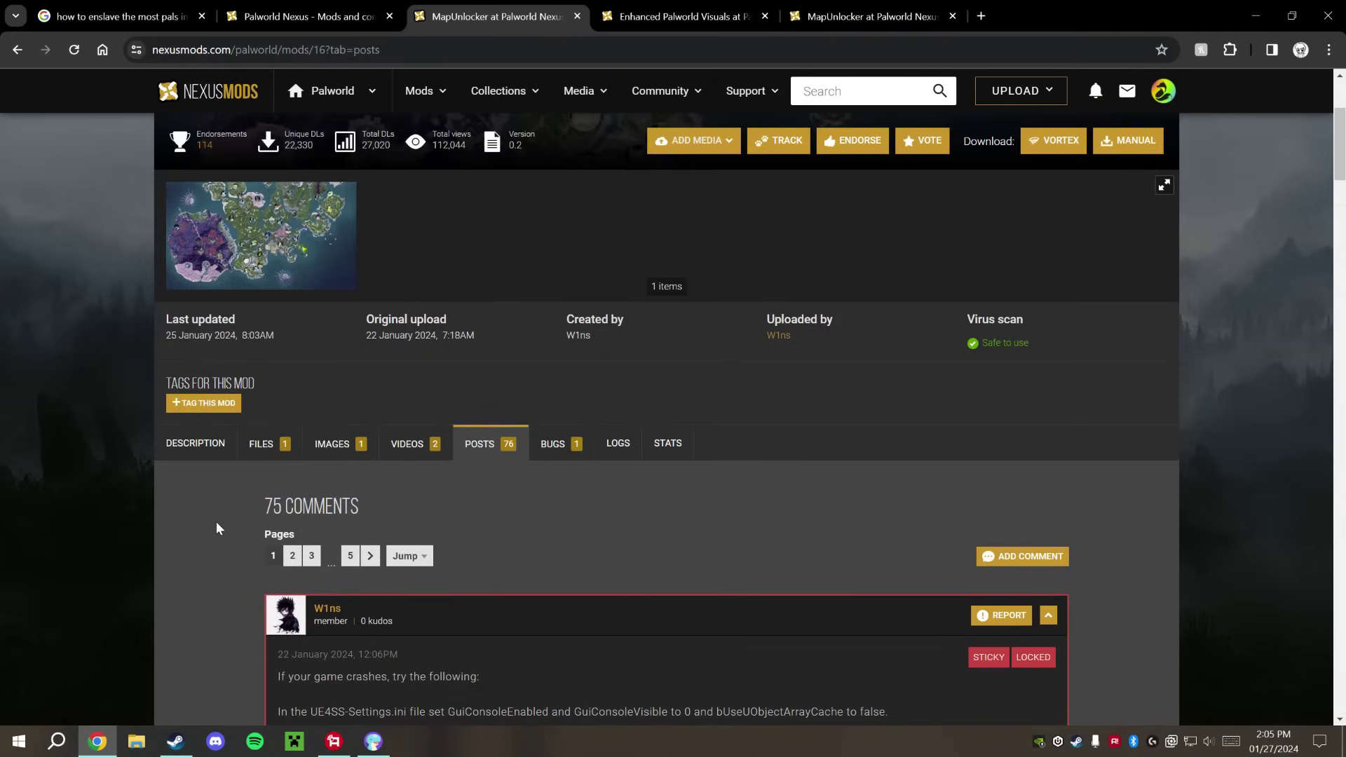
scroll(579, 534, down, 2)
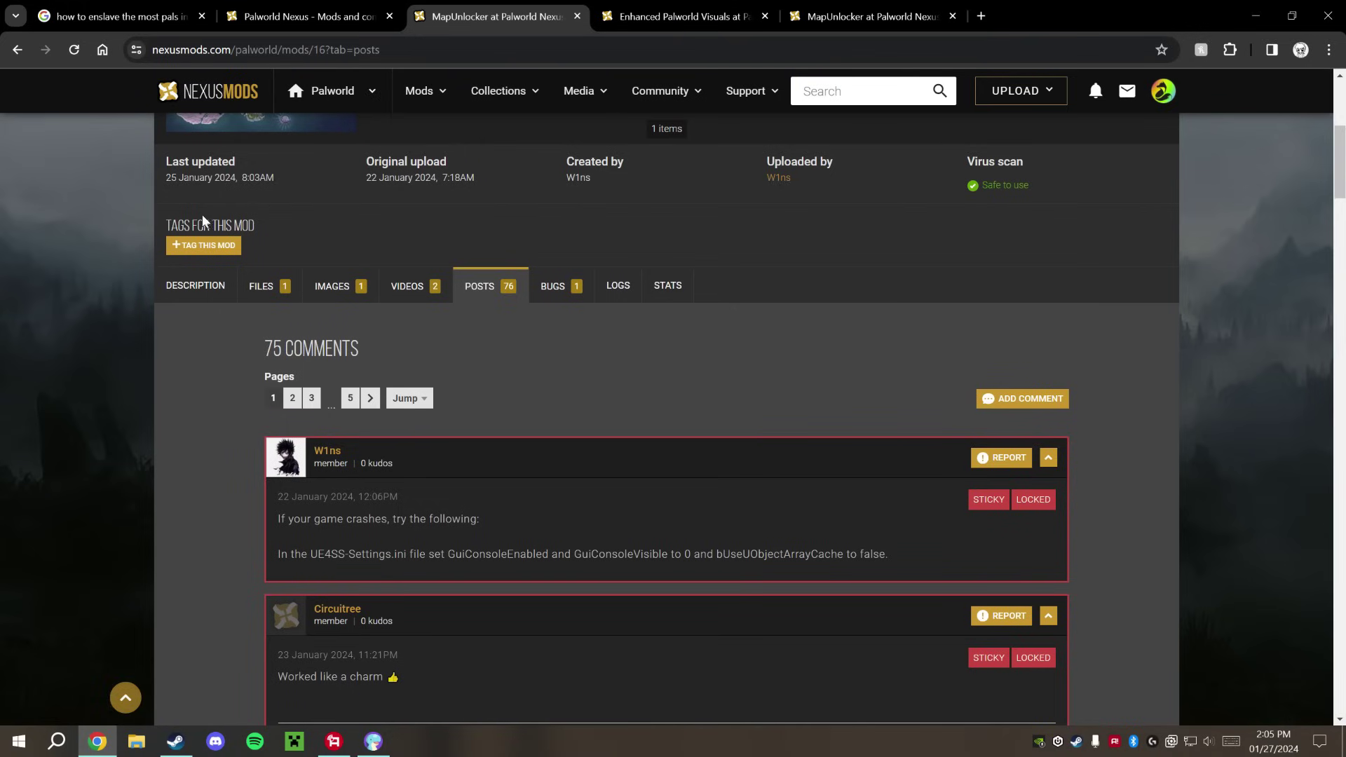
click(196, 286)
scroll(430, 601, down, 1)
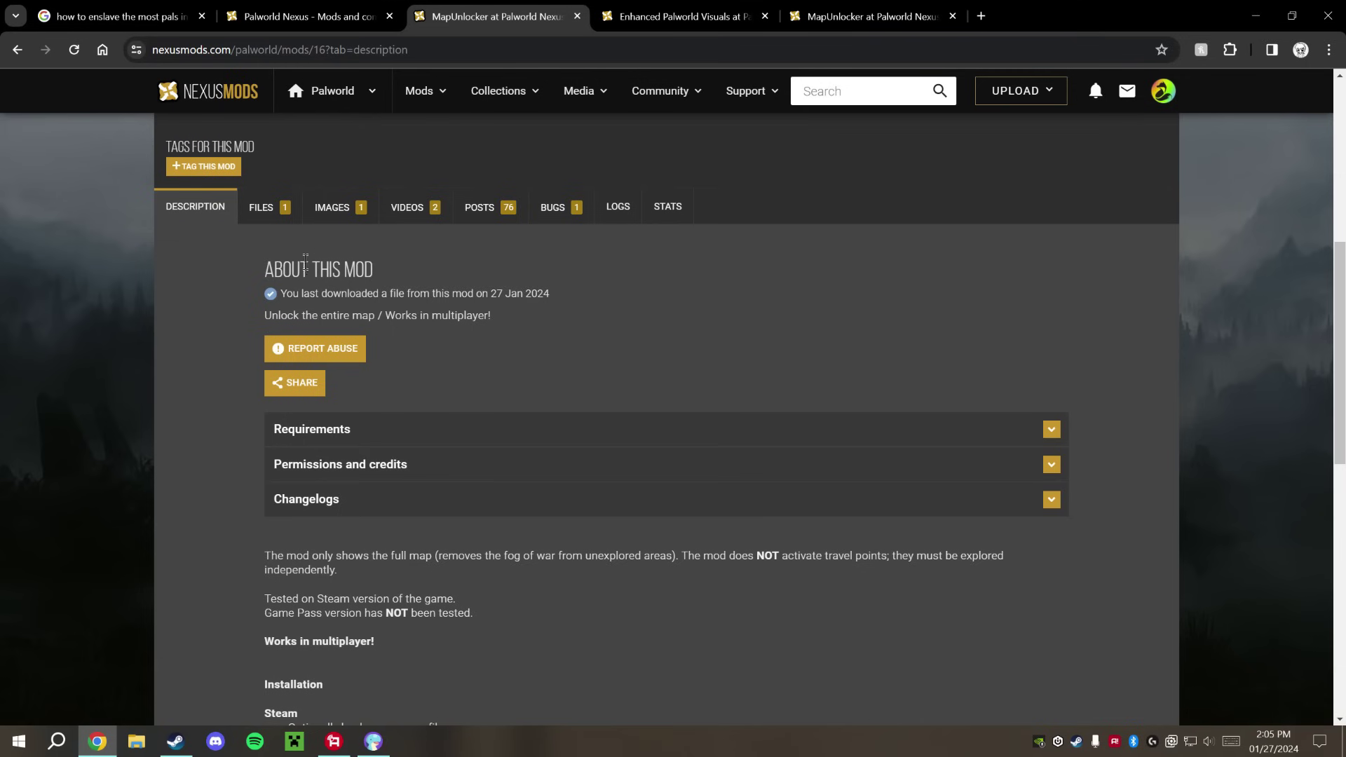
scroll(565, 445, down, 7)
scroll(634, 467, up, 3)
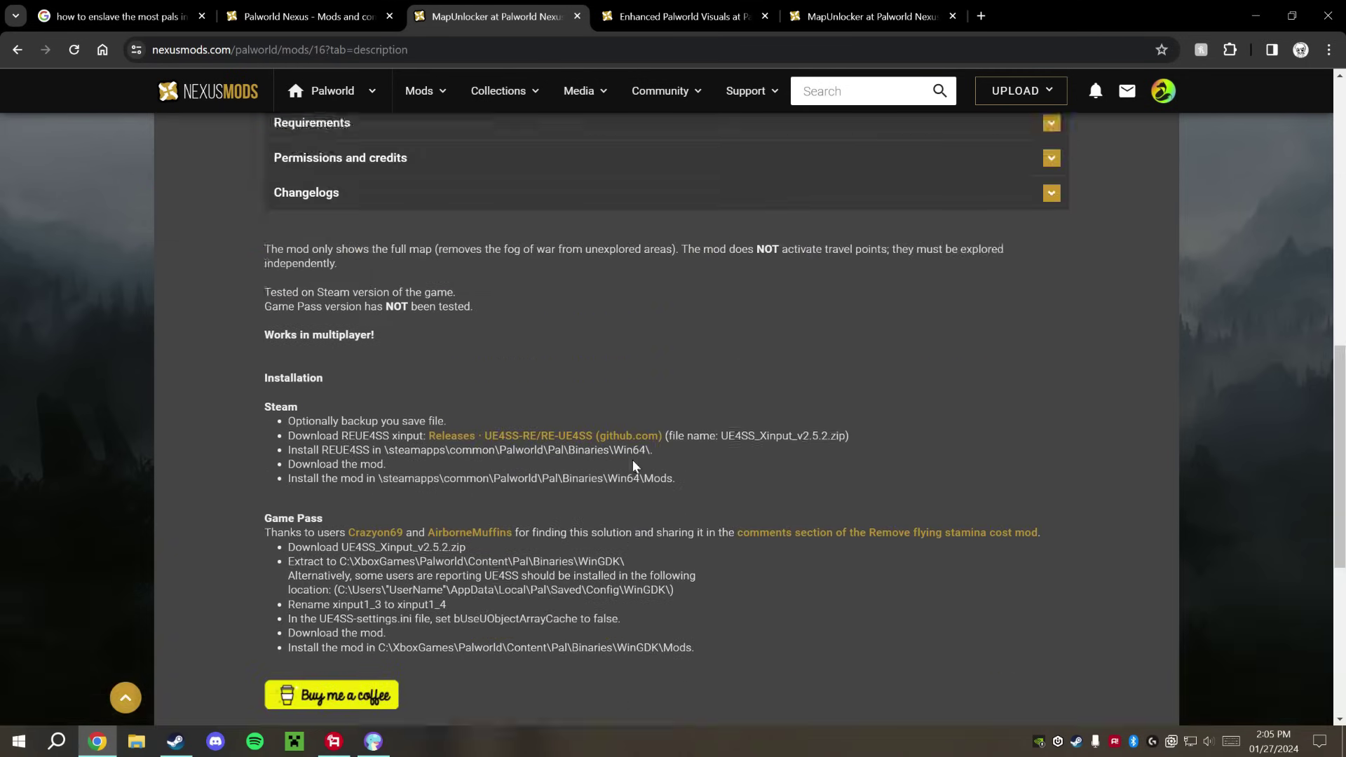
scroll(634, 466, up, 5)
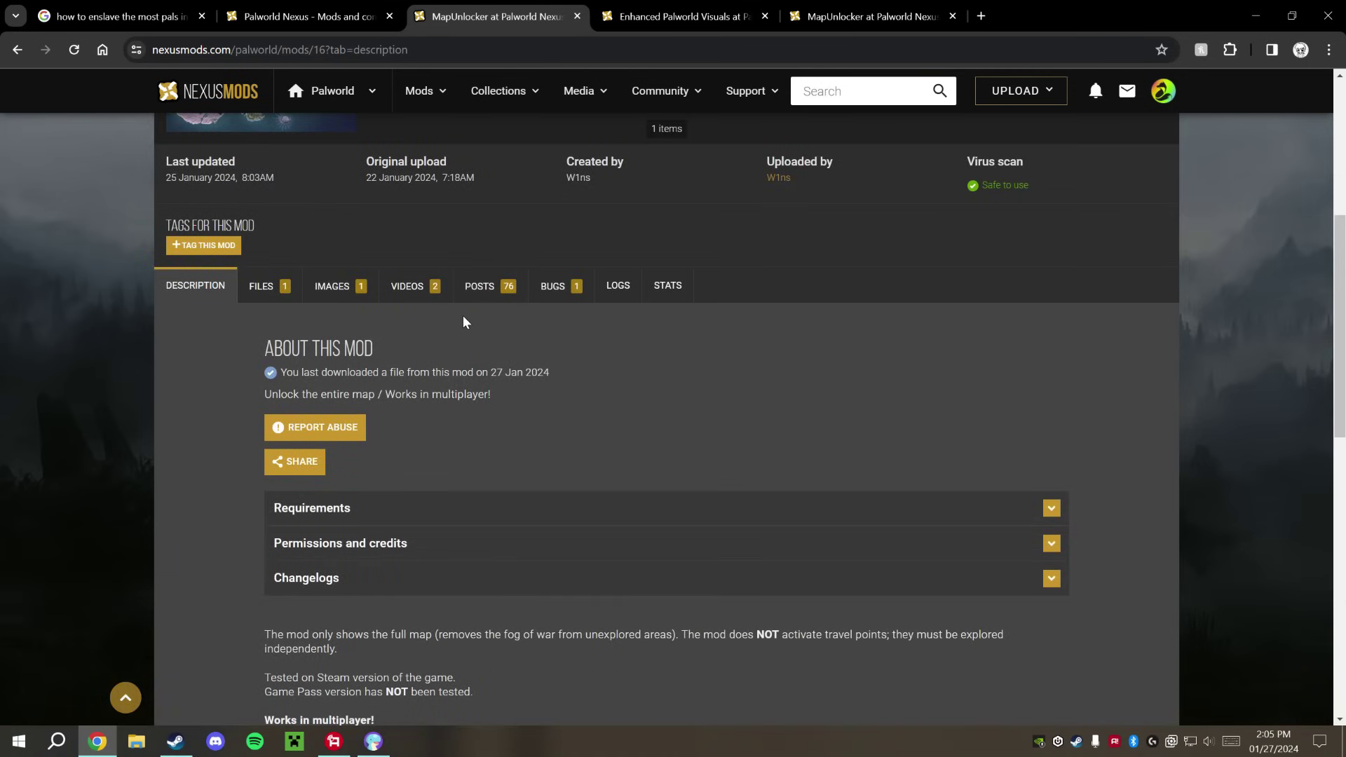
click(489, 294)
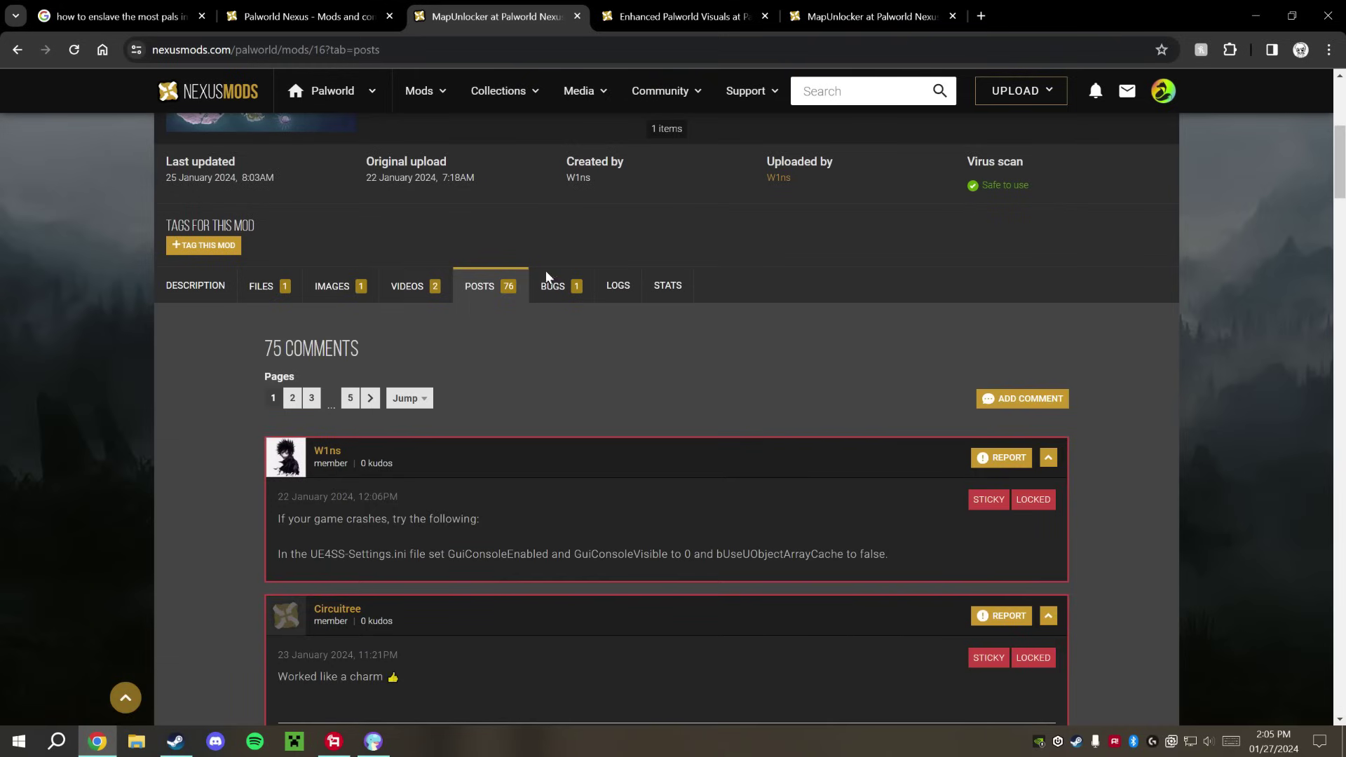
scroll(686, 424, down, 3)
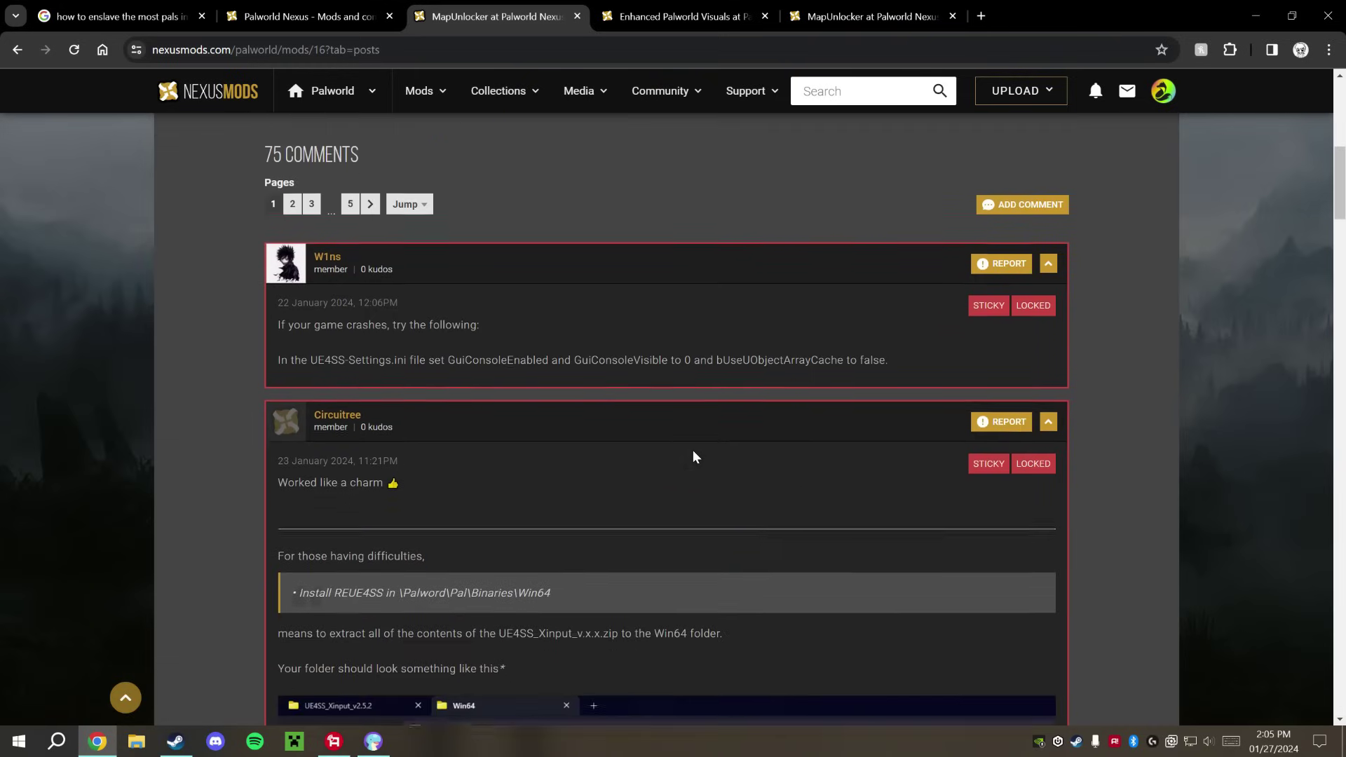
scroll(695, 457, up, 1)
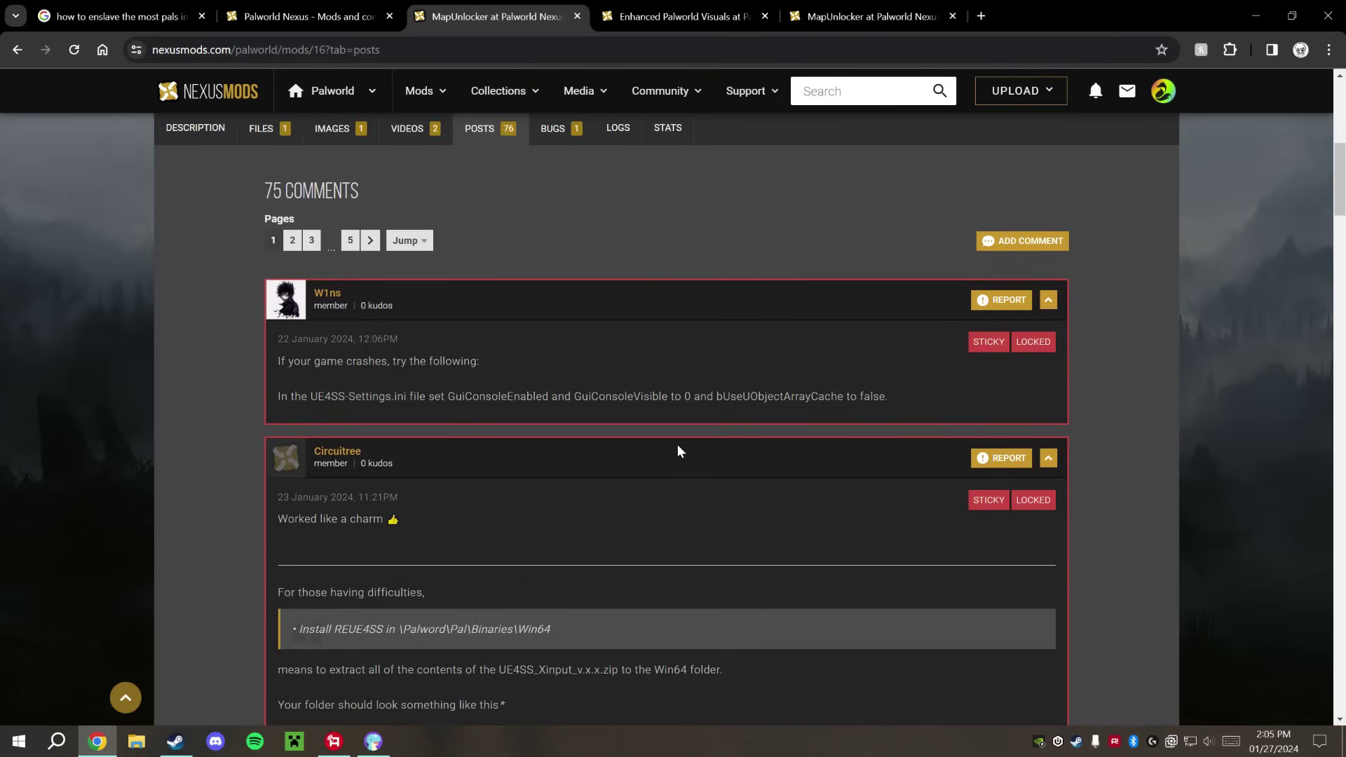
scroll(678, 451, up, 4)
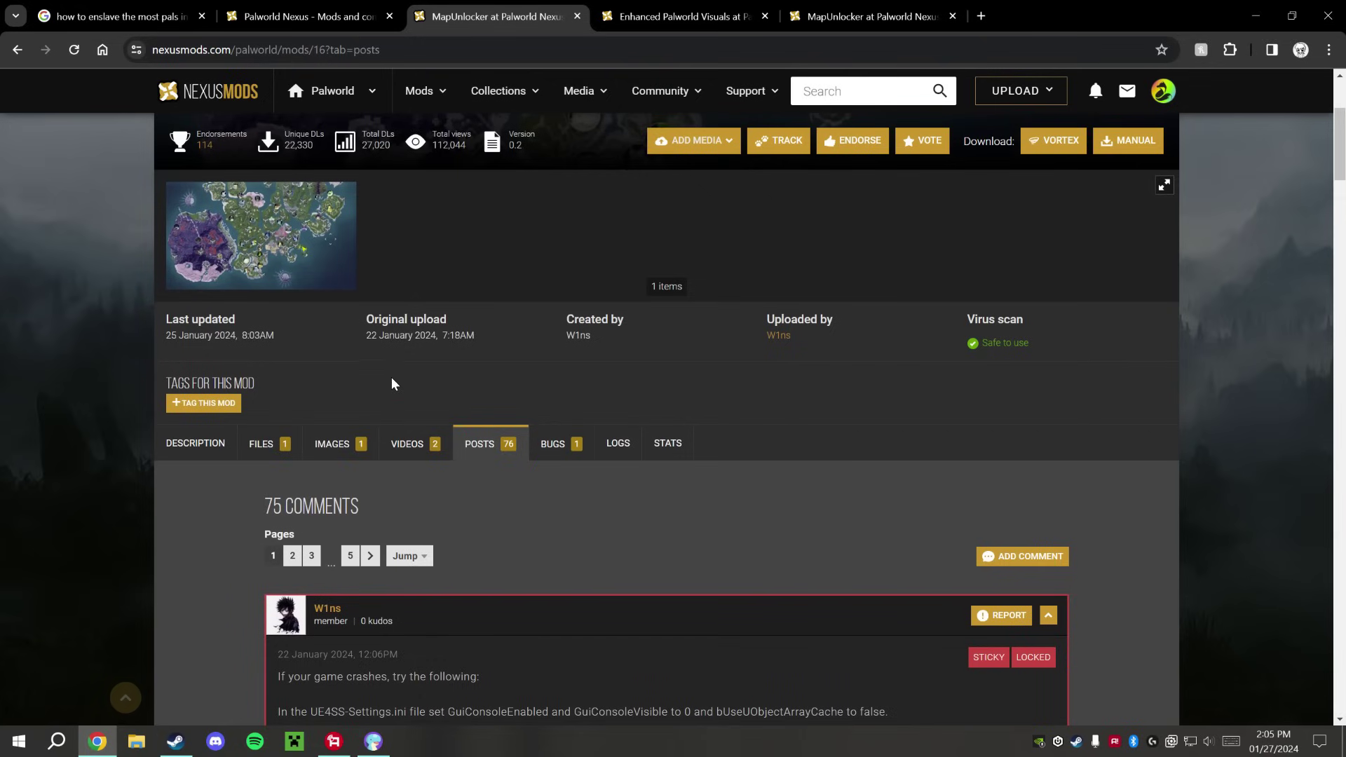
scroll(624, 543, down, 3)
scroll(627, 536, down, 5)
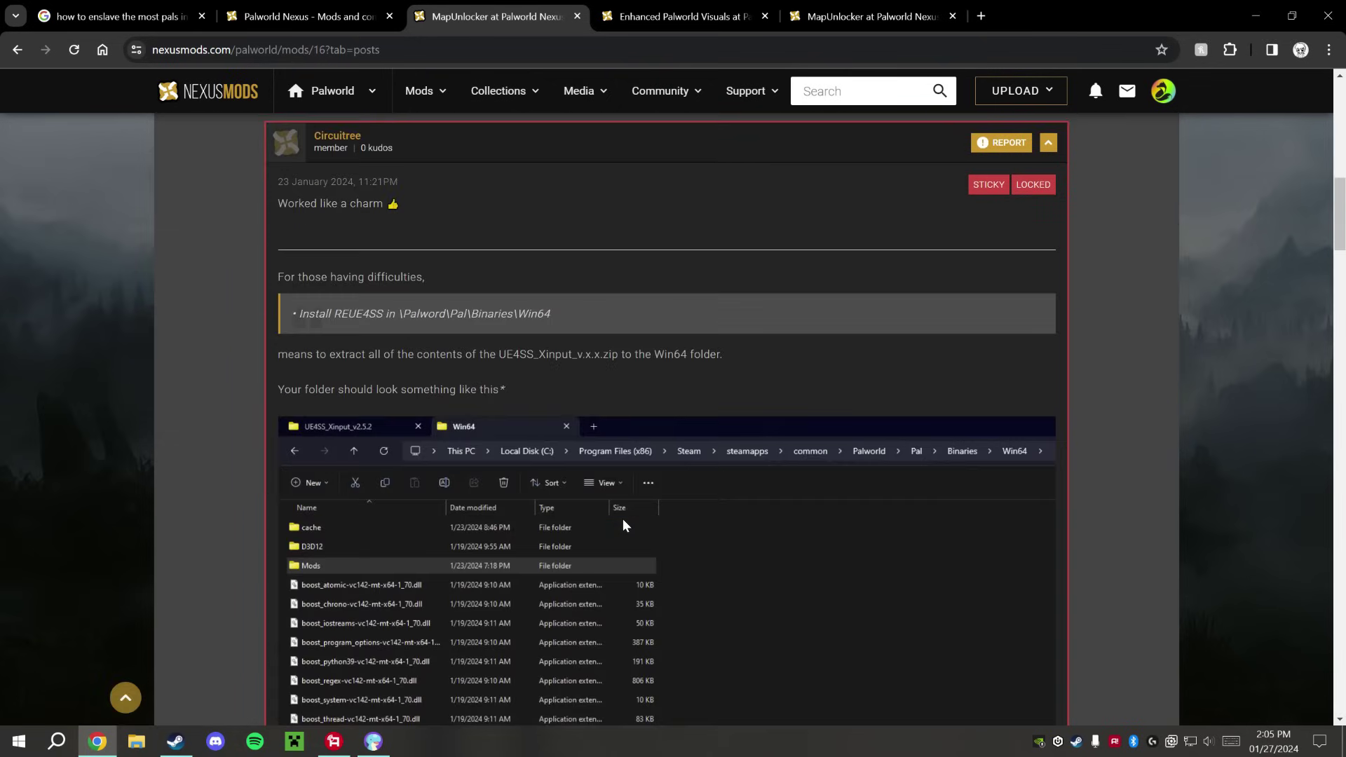
scroll(617, 524, up, 4)
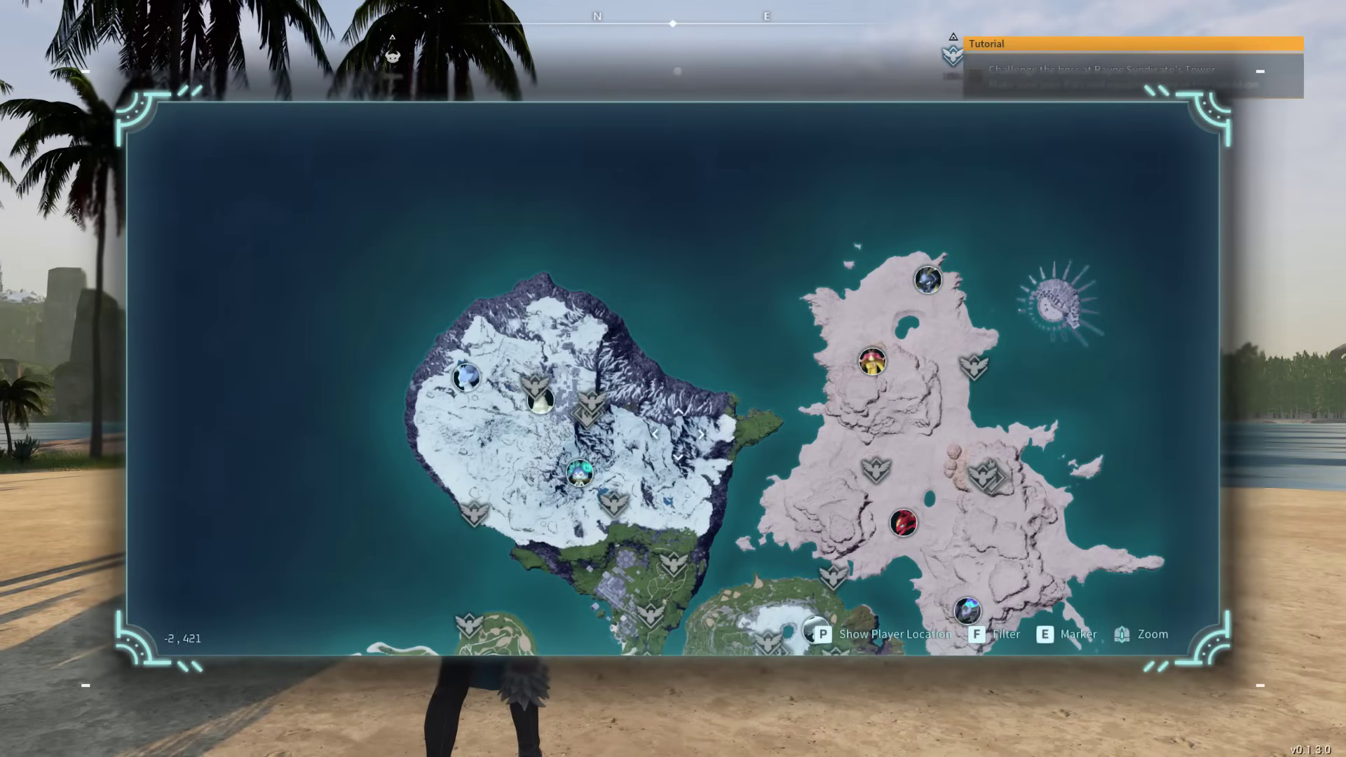
Pan the fully revealed world map toward the southern islands
key(s)
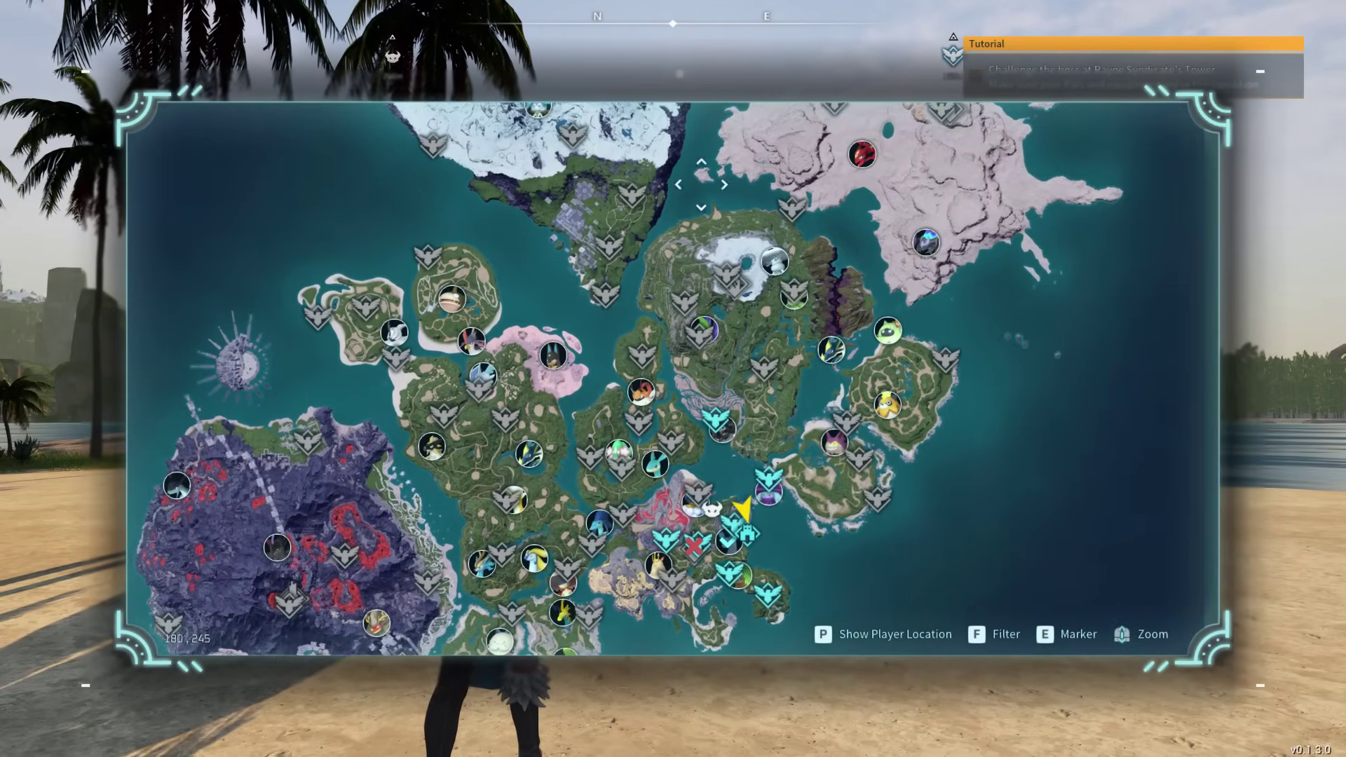